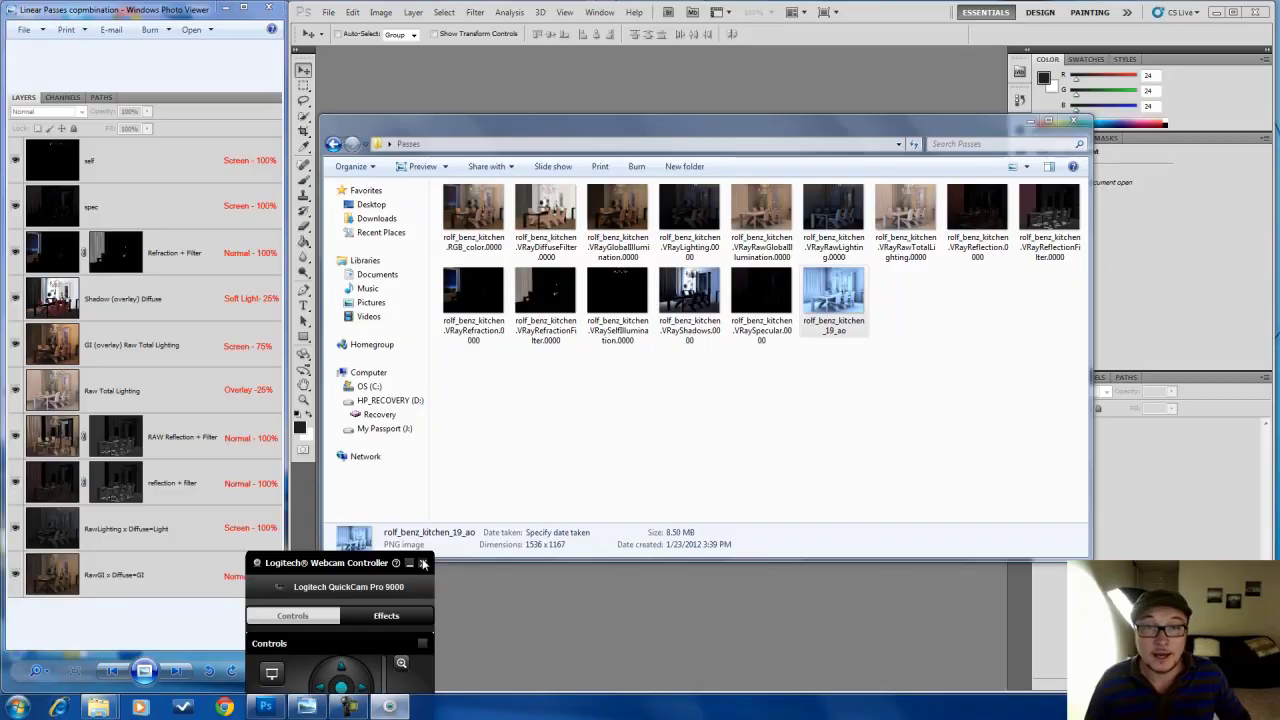
Drag rolf_benz_kitchen.RGB_color.0000.png from the Passes folder into Photoshop, opening it as Layer 0
{"action": "left_click", "coordinate": [422, 563]}
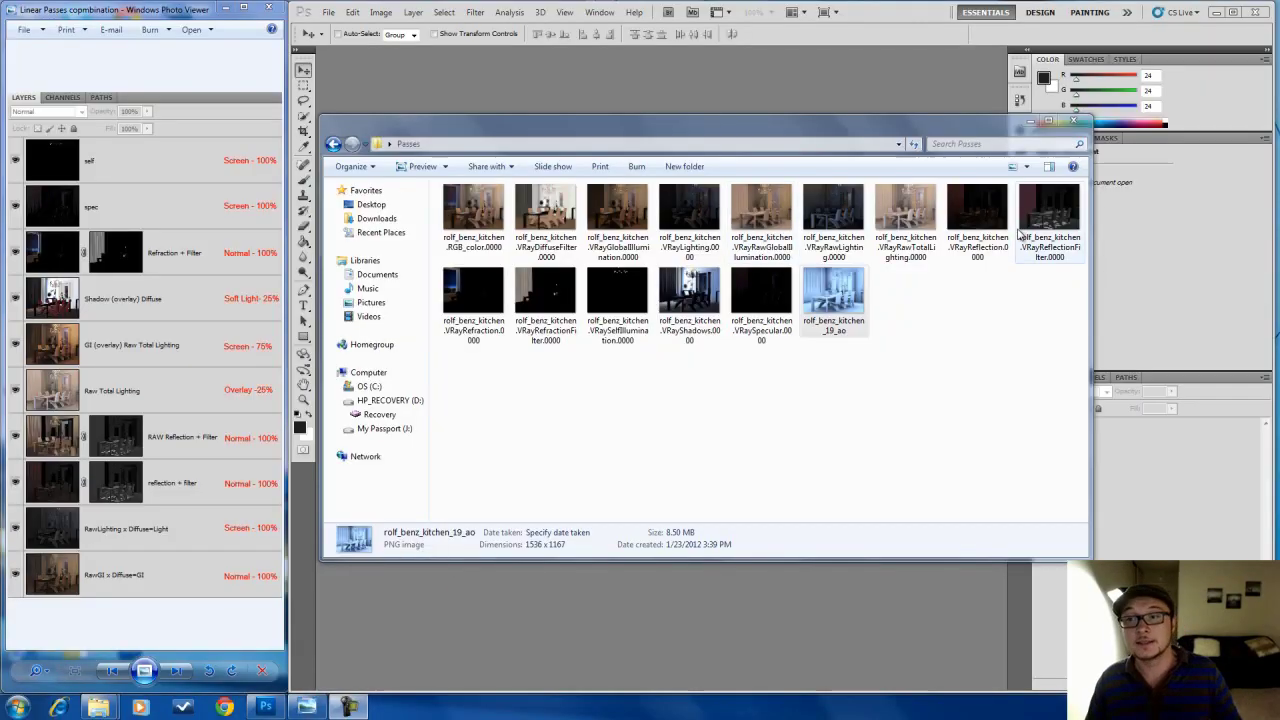
{"action": "mouse_move", "coordinate": [465, 424]}
{"action": "left_mouse_down"}
{"action": "mouse_move", "coordinate": [1076, 252]}
{"action": "mouse_move", "coordinate": [971, 414]}
{"action": "left_mouse_up"}
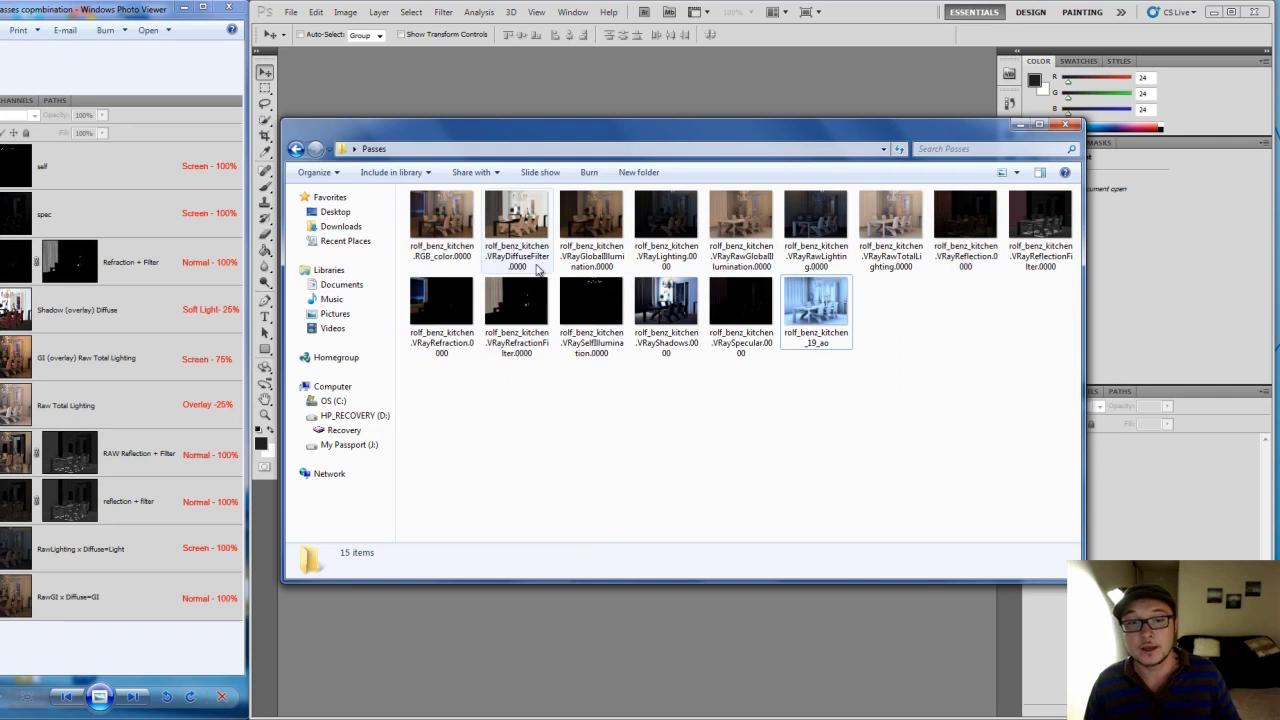
{"action": "left_click", "coordinate": [447, 231]}
{"action": "left_click_drag", "start_coordinate": [441, 208], "coordinate": [523, 102]}
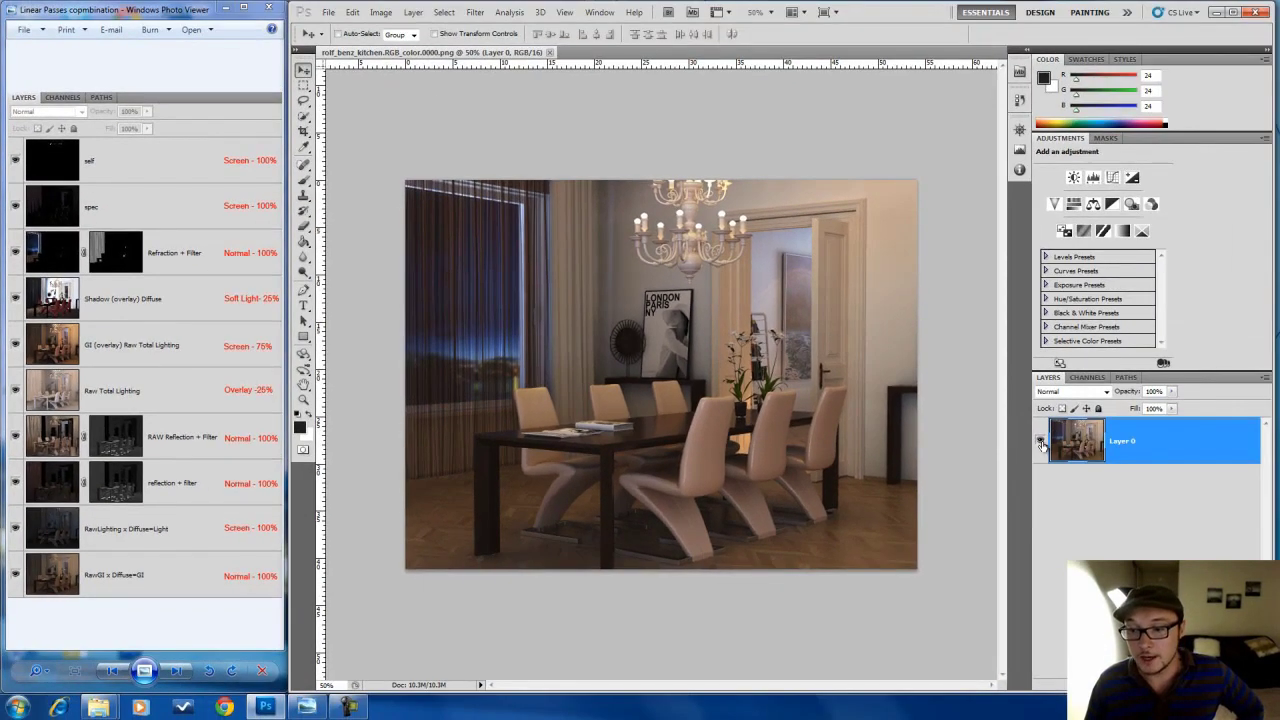
Hide the RGB_color Layer 0 and bring the Passes folder back to the front
{"action": "left_click", "coordinate": [1041, 442]}
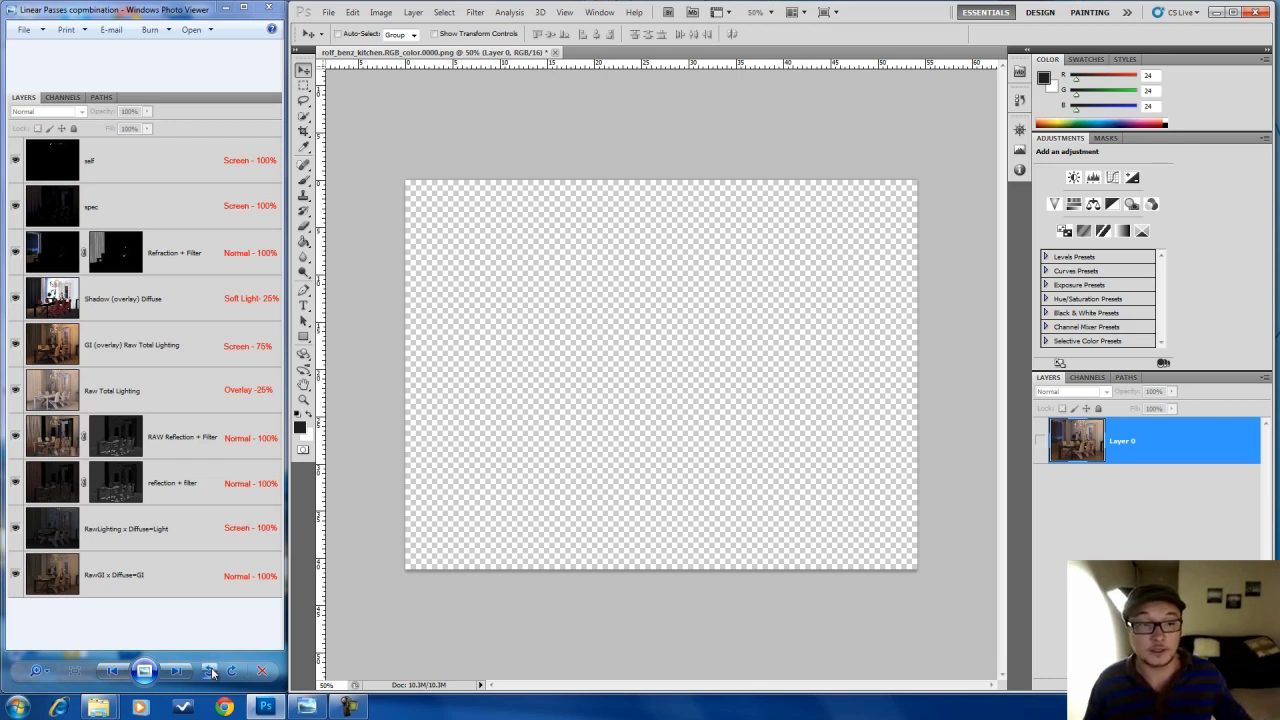
{"action": "mouse_move", "coordinate": [98, 707]}
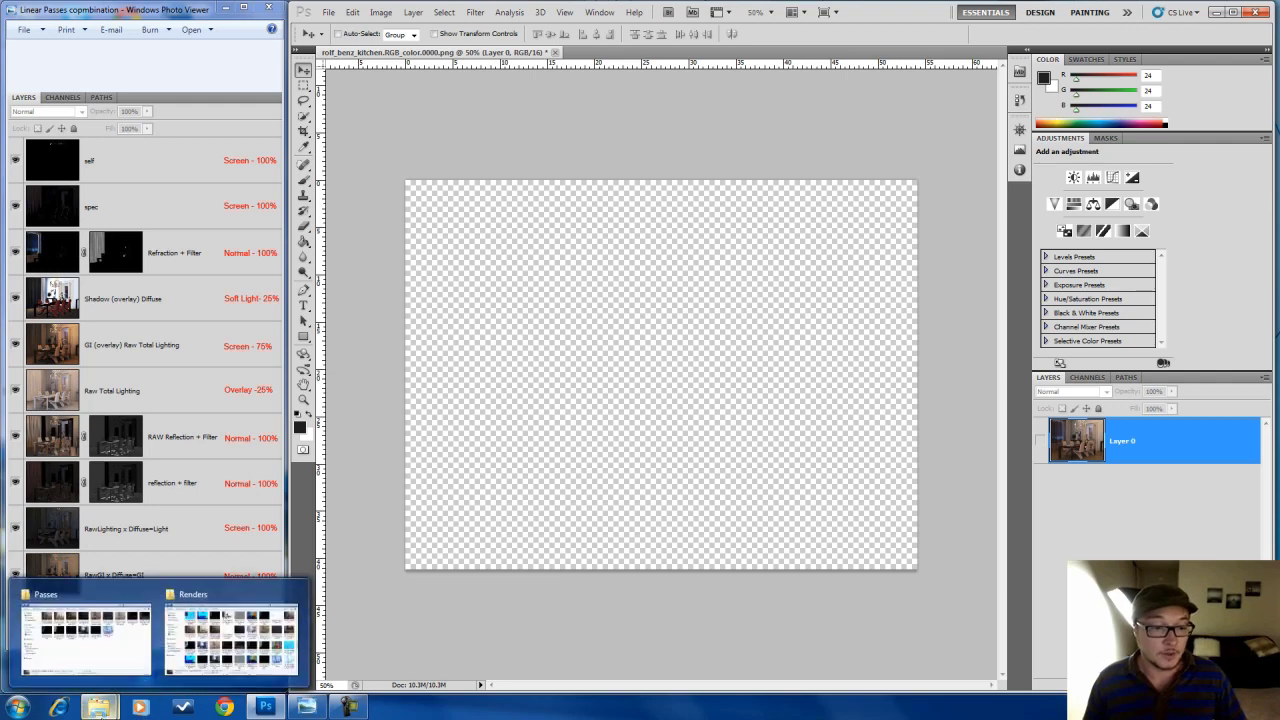
{"action": "left_click", "coordinate": [85, 640]}
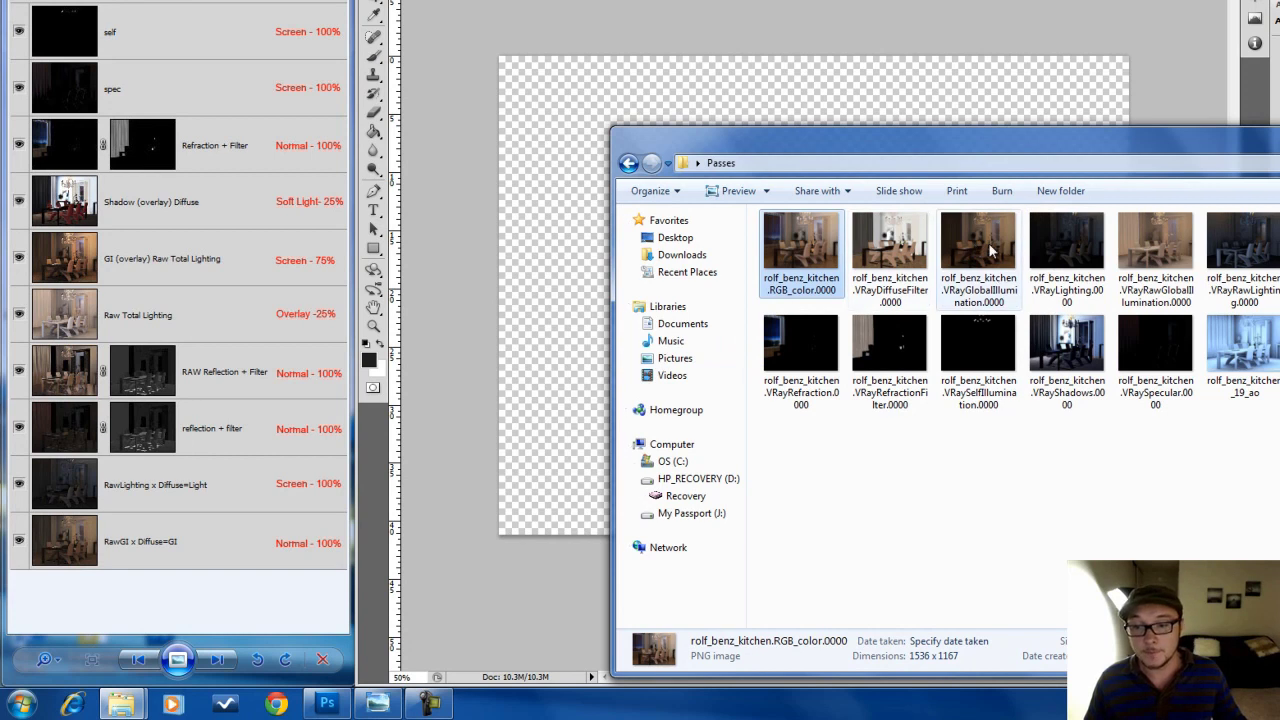
Open the DiffuseFilter and RawGlobalIllumination passes and copy the GI image into the DiffuseFilter document
{"action": "left_click", "coordinate": [900, 268]}
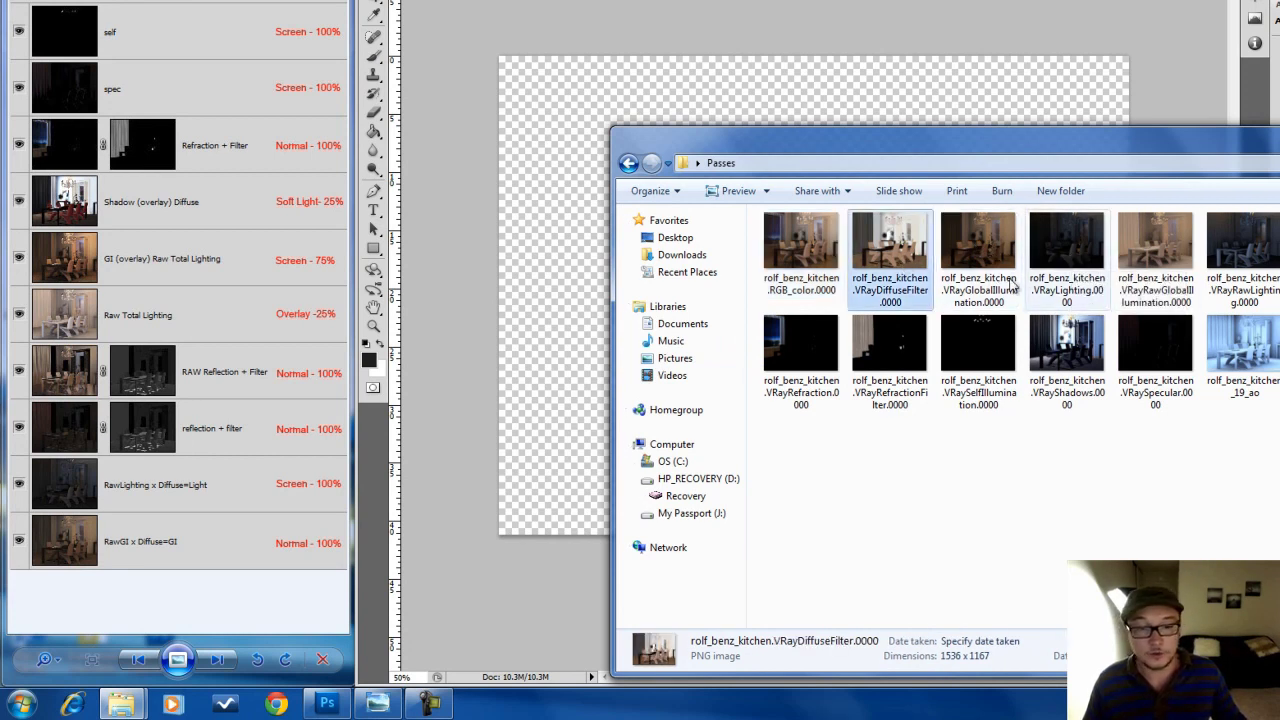
{"action": "left_click", "coordinate": [1158, 256], "text": "ctrl"}
{"action": "left_click_drag", "start_coordinate": [1158, 256], "coordinate": [760, 60]}
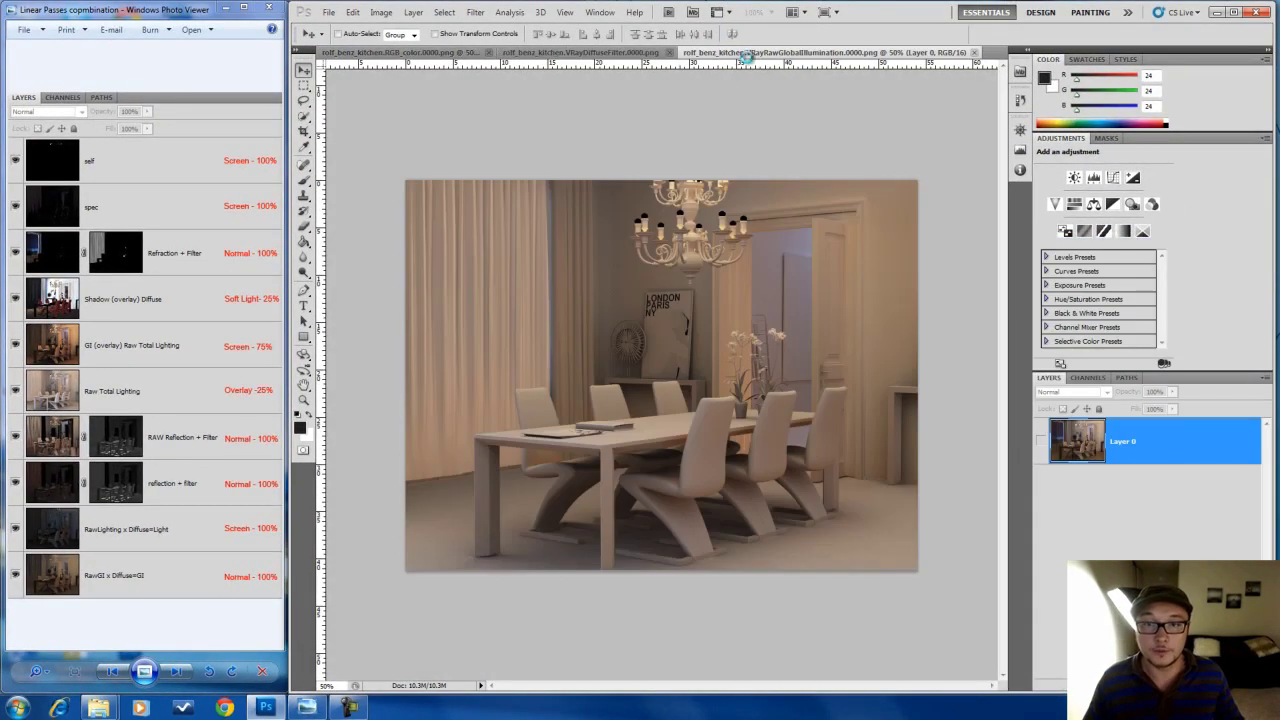
{"action": "left_click_drag", "start_coordinate": [628, 53], "coordinate": [631, 116]}
{"action": "mouse_move", "coordinate": [734, 52]}
{"action": "left_mouse_down"}
{"action": "mouse_move", "coordinate": [829, 107]}
{"action": "mouse_move", "coordinate": [737, 195]}
{"action": "left_mouse_up"}
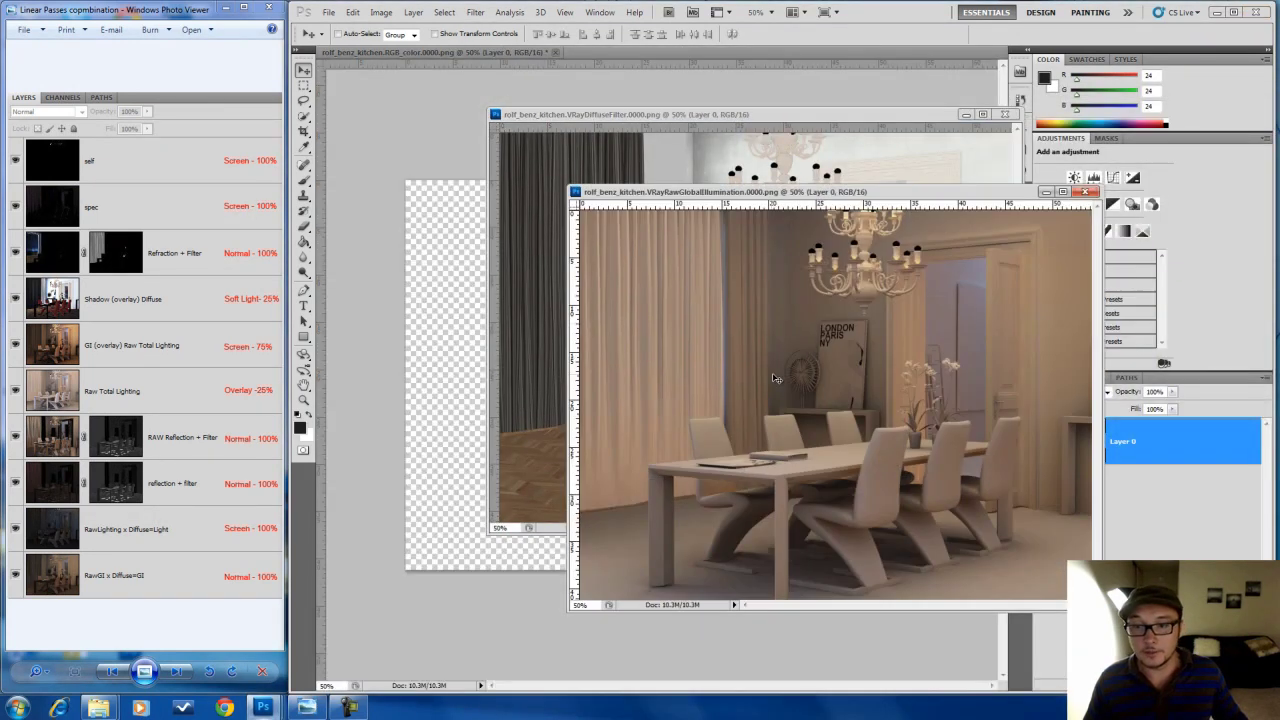
{"action": "mouse_move", "coordinate": [735, 377]}
{"action": "left_mouse_down"}
{"action": "mouse_move", "coordinate": [767, 402]}
{"action": "mouse_move", "coordinate": [774, 462]}
{"action": "left_mouse_up"}
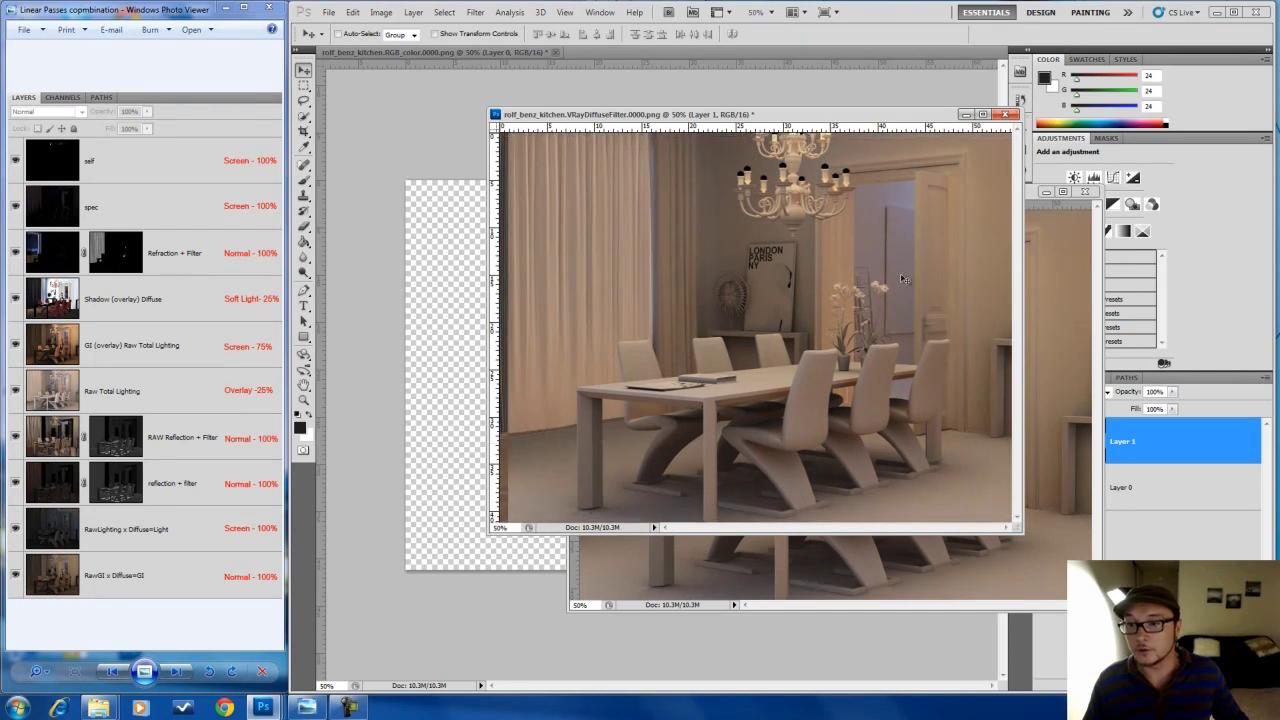
{"action": "left_click", "coordinate": [1089, 192]}
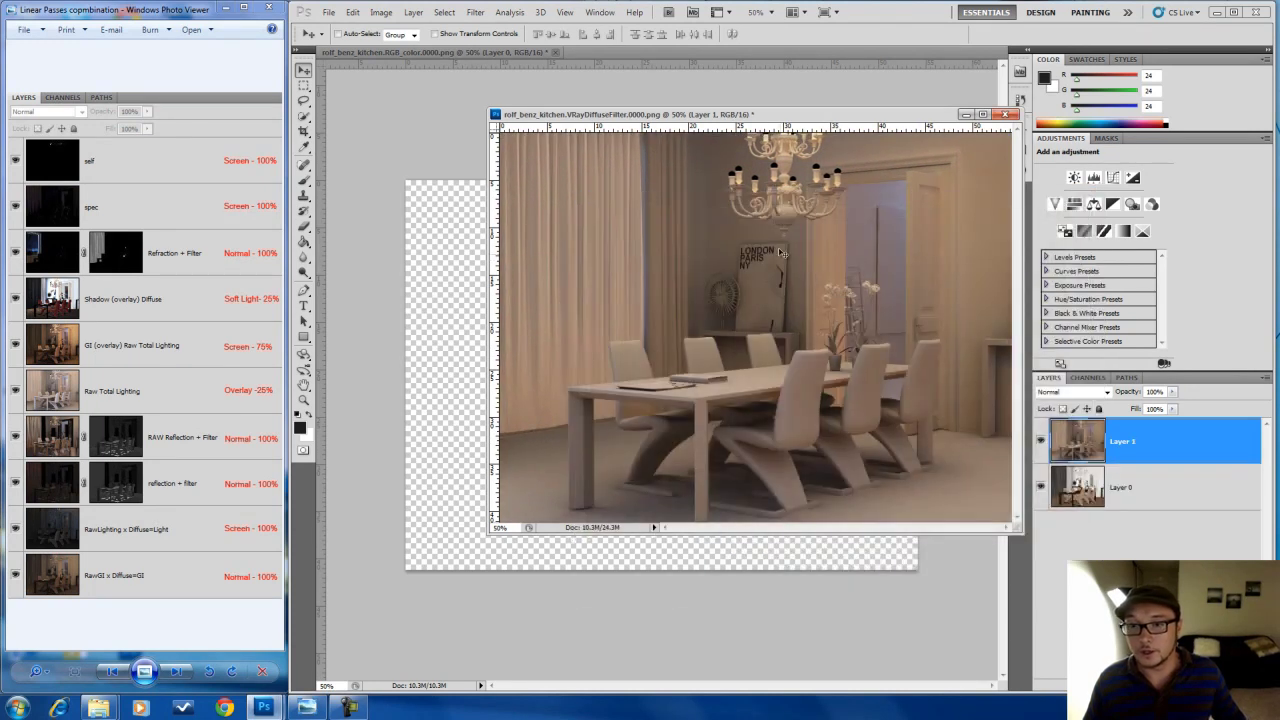
Multiply the global illumination over the diffuse filter, merge down, and name the layer GI
{"action": "scroll", "coordinate": [779, 265], "scroll_direction": "down", "scroll_amount": 2}
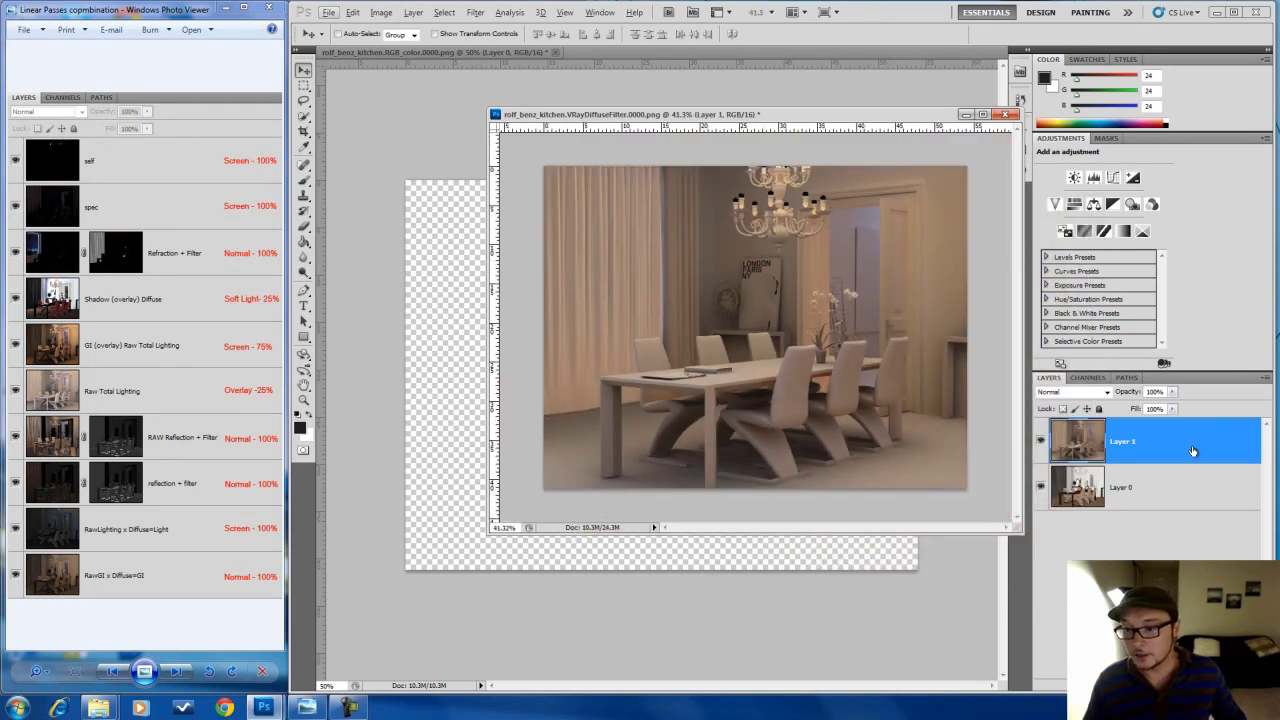
{"action": "left_click", "coordinate": [1107, 392]}
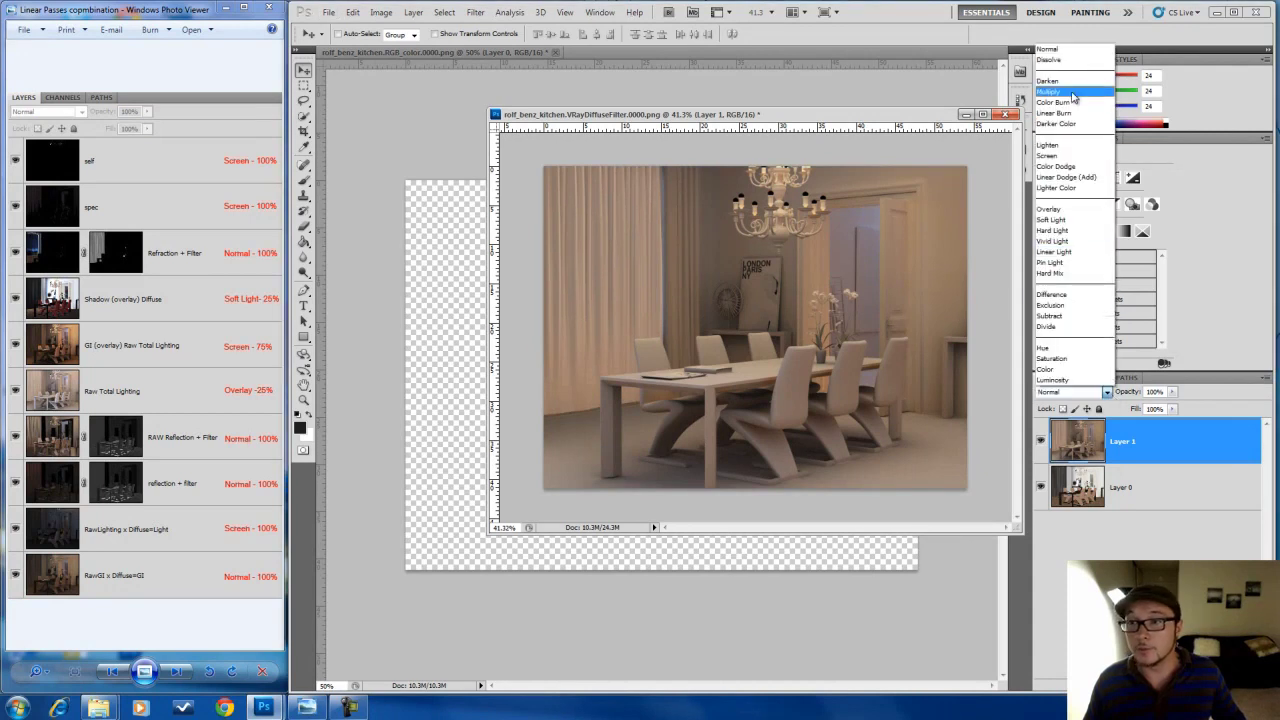
{"action": "left_click", "coordinate": [1075, 92]}
{"action": "left_click", "coordinate": [1267, 383]}
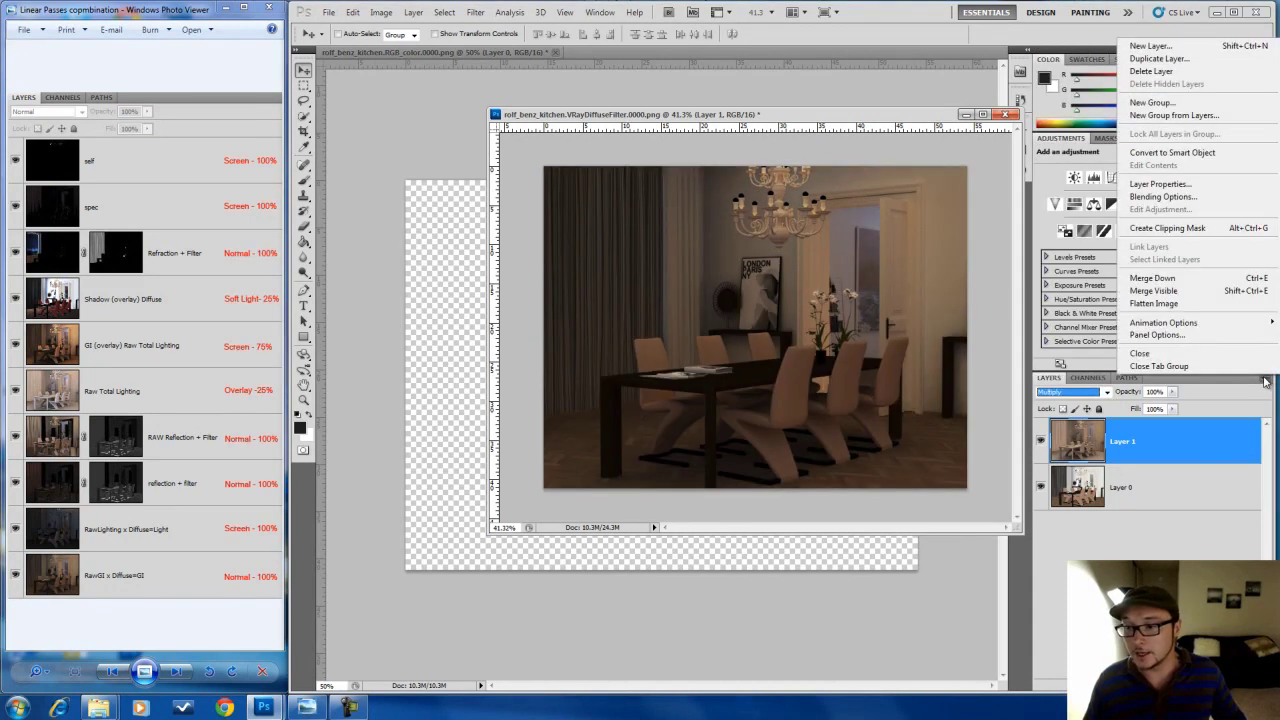
{"action": "left_click", "coordinate": [1220, 278]}
{"action": "double_click", "coordinate": [1134, 442]}
{"action": "type", "text": "GI"}
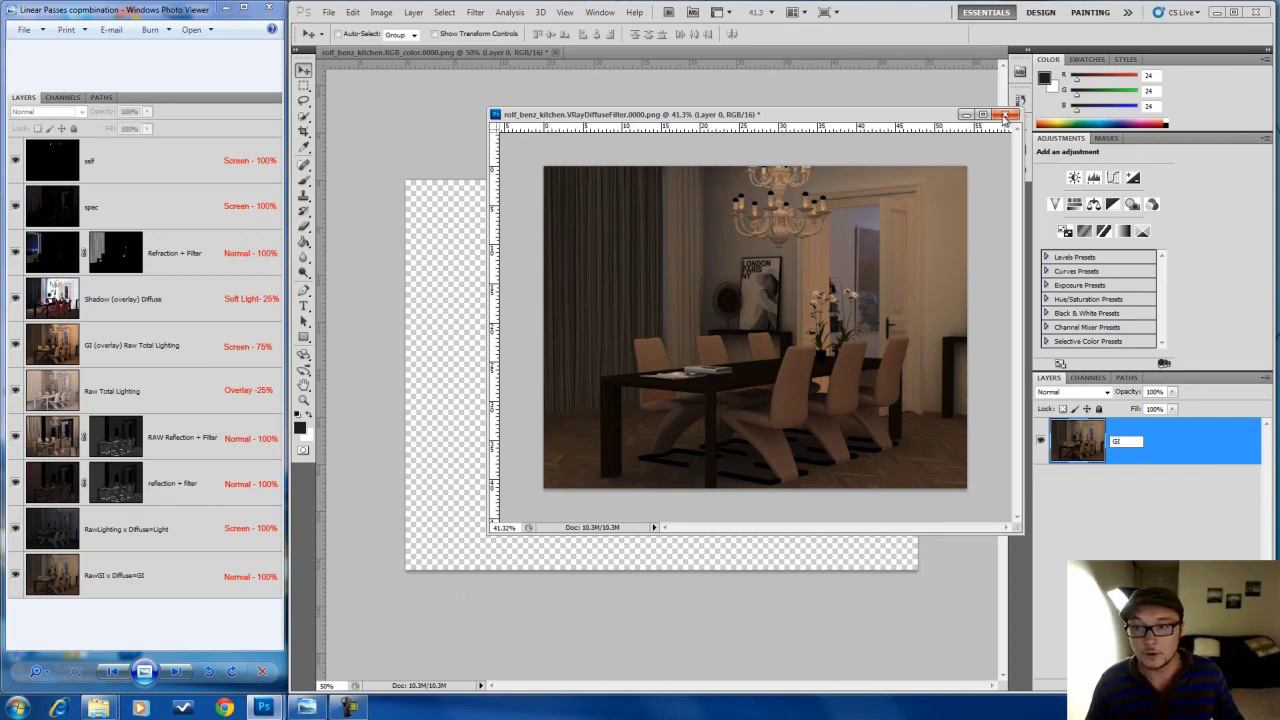
{"action": "key", "text": "Return"}
Copy the GI layer into the main render document, close the diffuse-filter file unsaved, and reopen Passes
{"action": "left_click_drag", "start_coordinate": [904, 118], "coordinate": [1151, 105]}
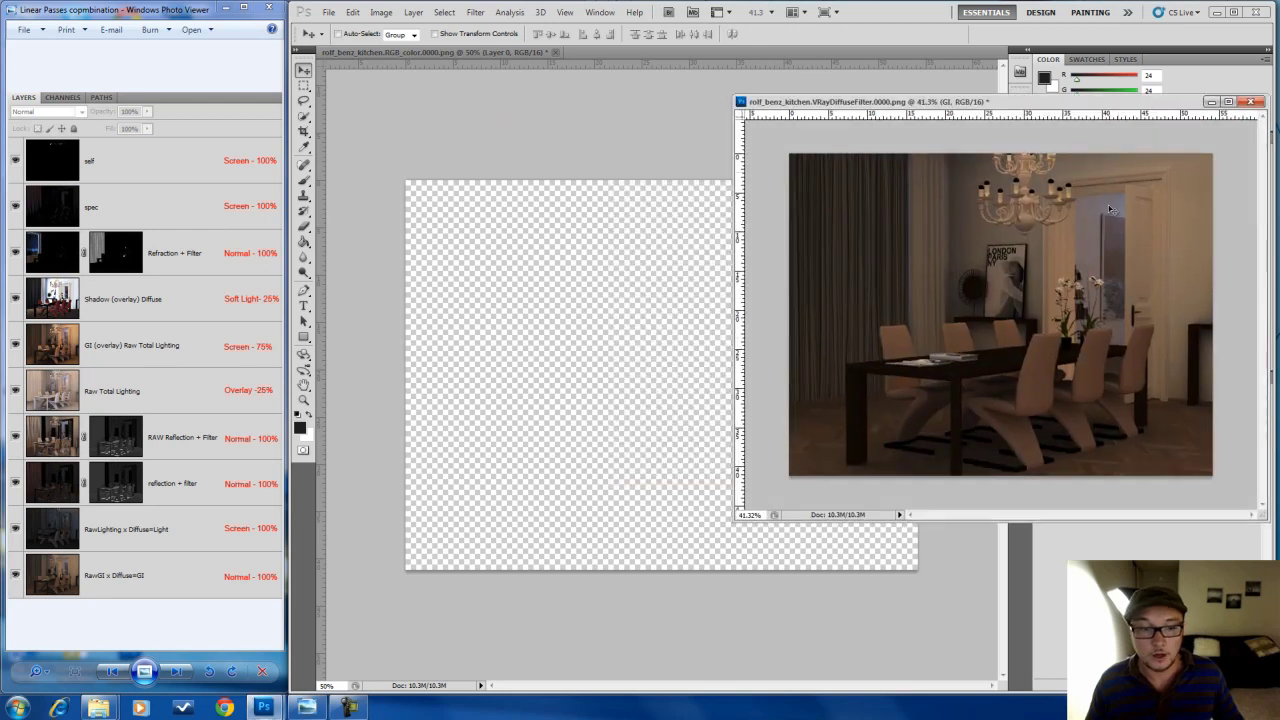
{"action": "left_click_drag", "start_coordinate": [947, 340], "coordinate": [692, 345]}
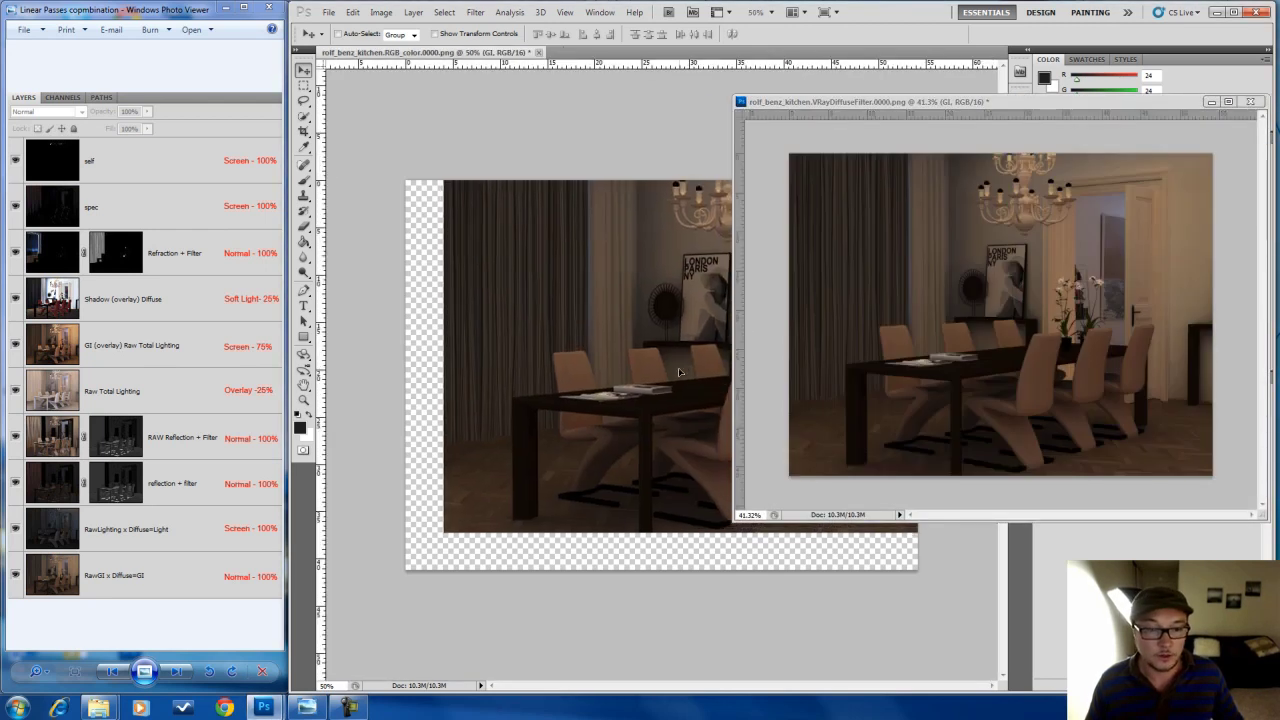
{"action": "left_click", "coordinate": [1248, 102]}
{"action": "left_click", "coordinate": [668, 271]}
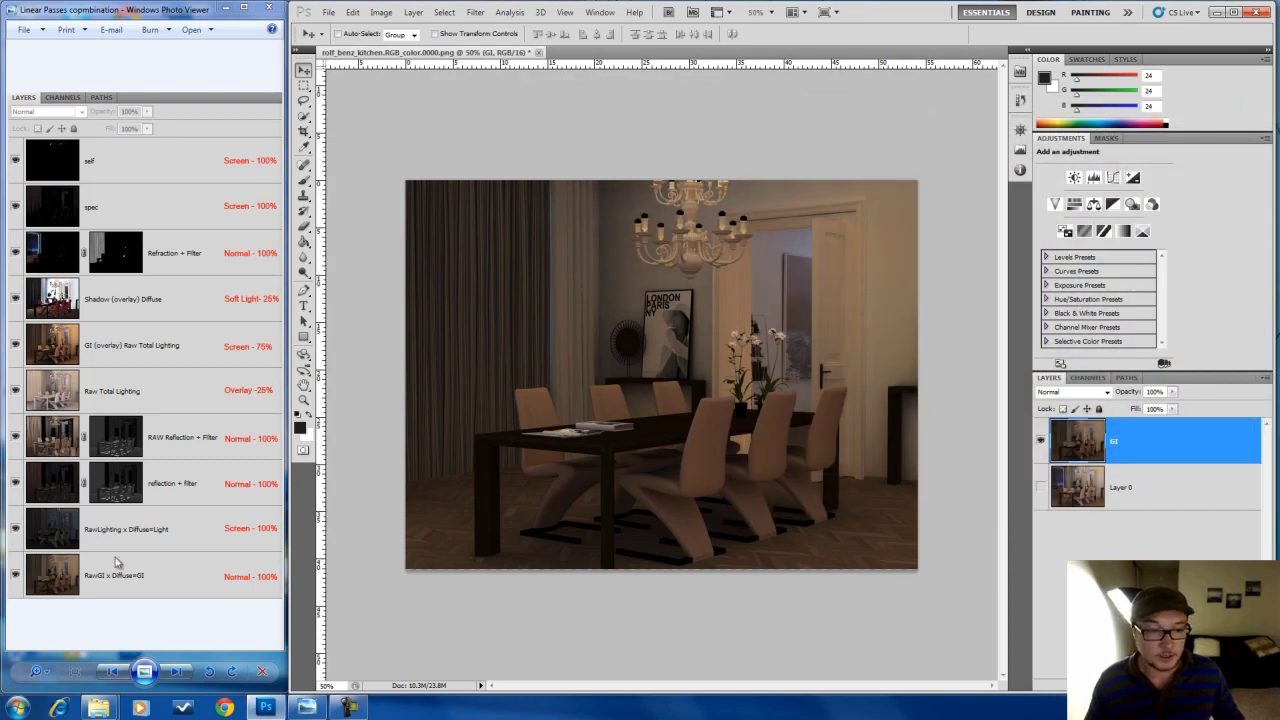
{"action": "mouse_move", "coordinate": [98, 708]}
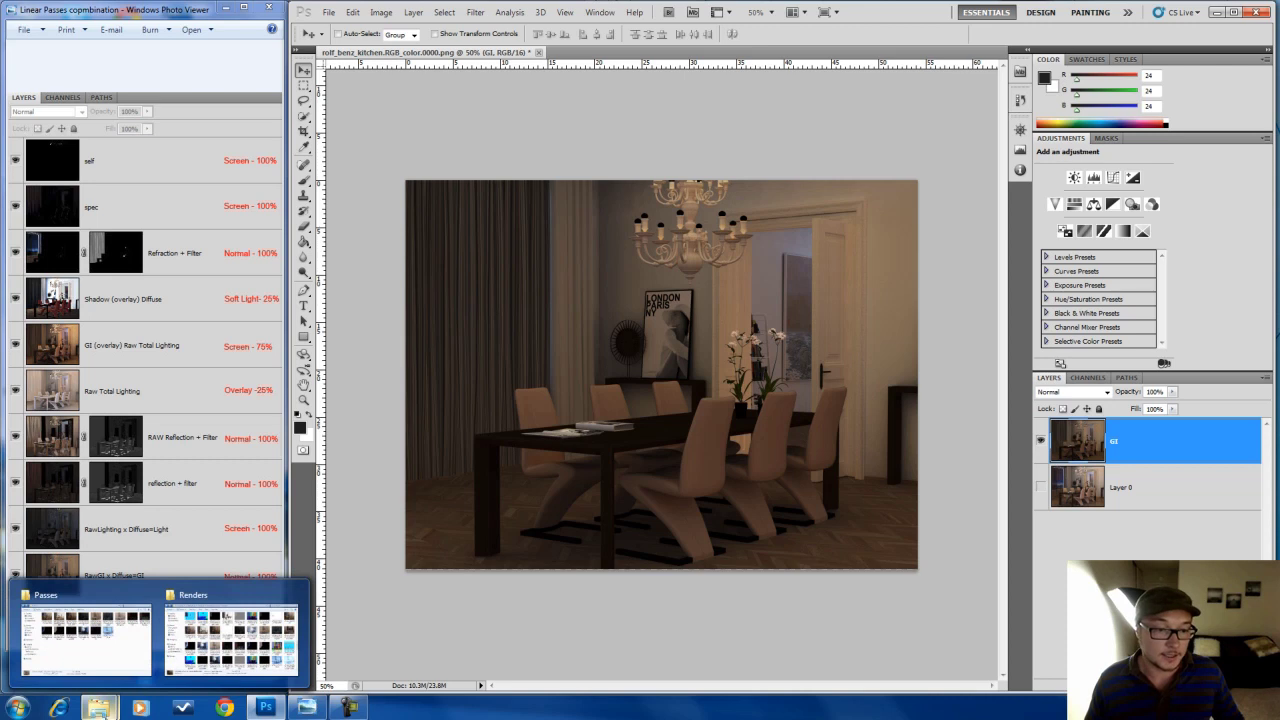
{"action": "left_click", "coordinate": [86, 635]}
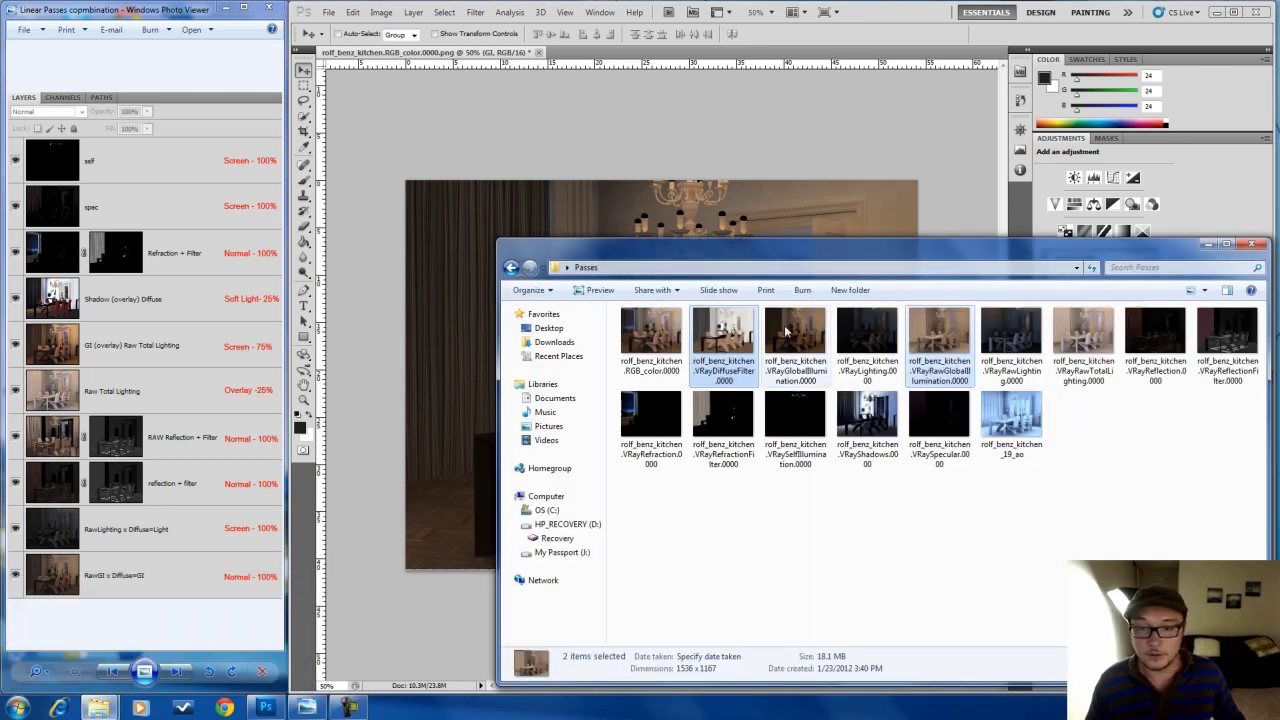
Open the DiffuseFilter and RawLighting passes and copy the RawLighting image into the DiffuseFilter document
{"action": "left_click", "coordinate": [730, 350]}
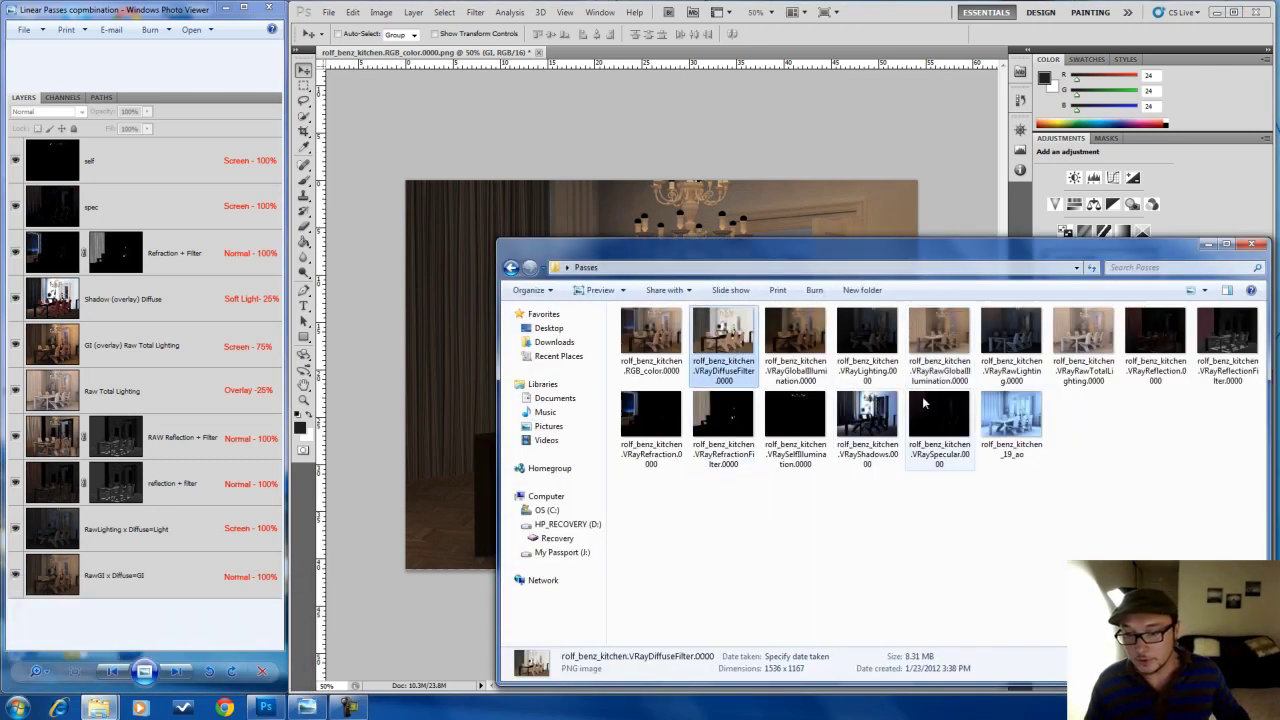
{"action": "left_click", "coordinate": [1030, 345], "text": "ctrl"}
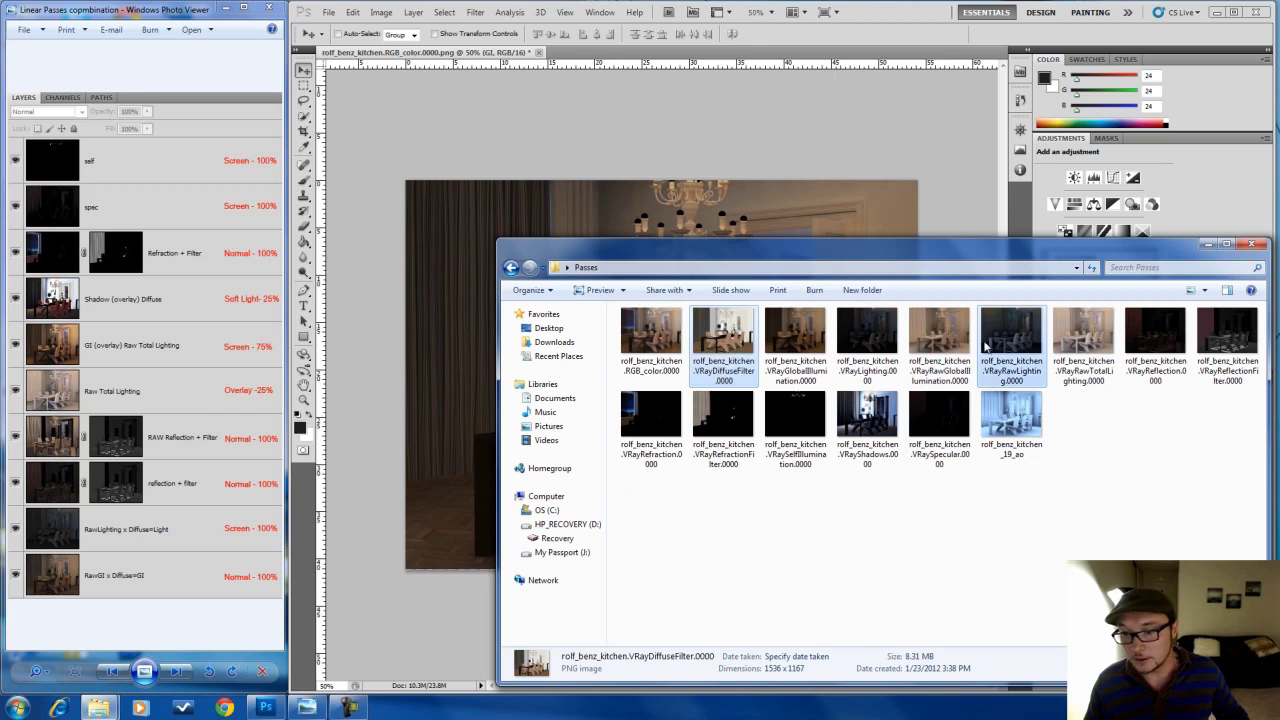
{"action": "left_click_drag", "start_coordinate": [1030, 345], "coordinate": [745, 142]}
{"action": "left_click_drag", "start_coordinate": [762, 69], "coordinate": [765, 72]}
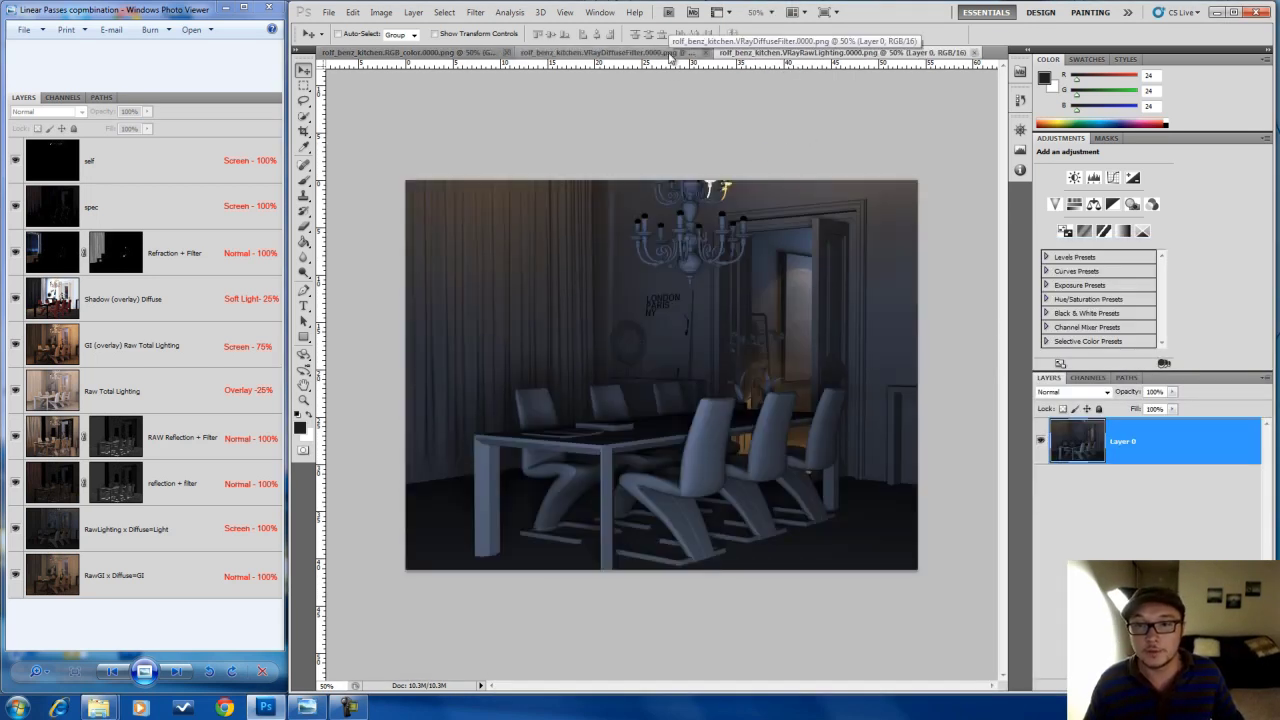
{"action": "left_click_drag", "start_coordinate": [670, 53], "coordinate": [760, 119]}
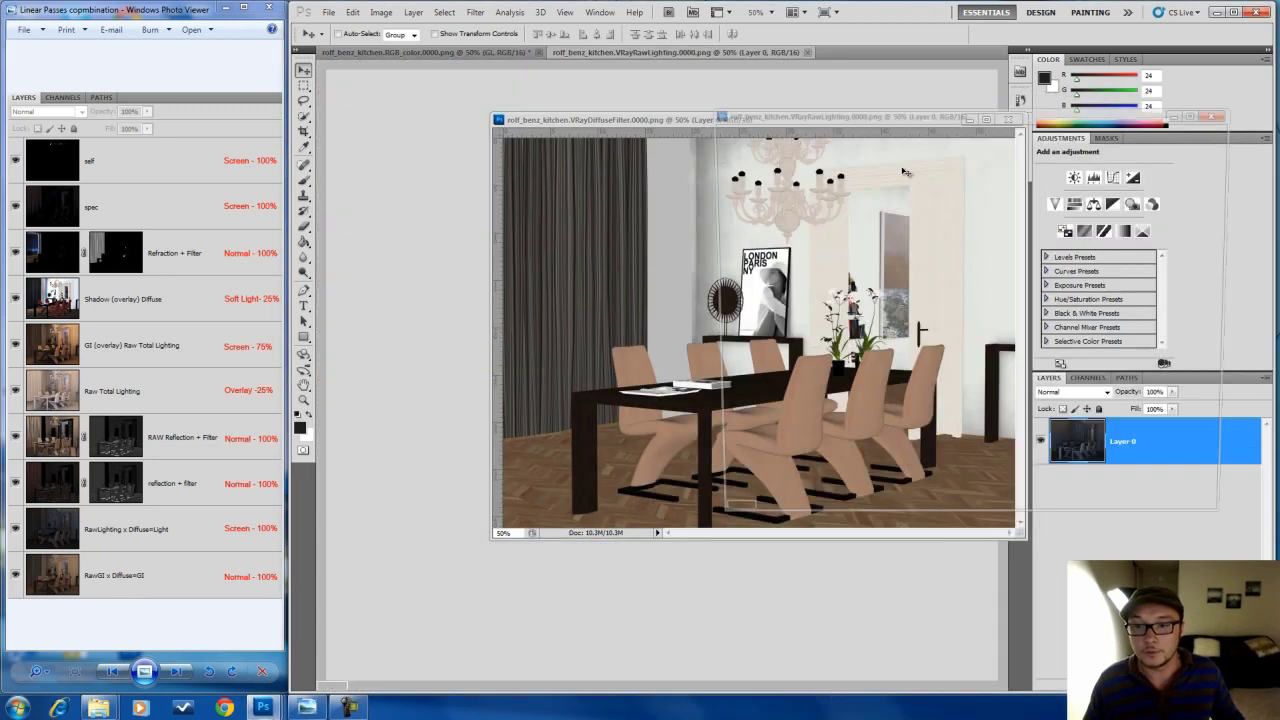
{"action": "left_click_drag", "start_coordinate": [772, 50], "coordinate": [935, 112]}
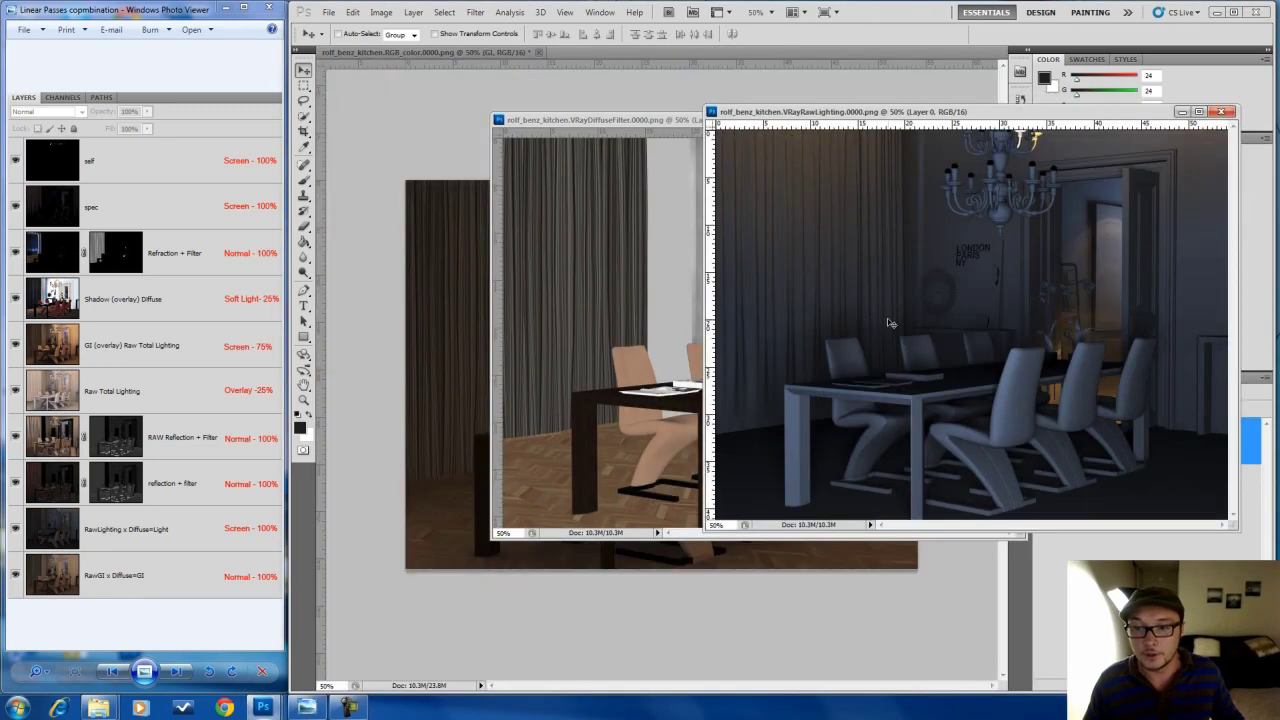
{"action": "left_click_drag", "start_coordinate": [657, 318], "coordinate": [660, 320]}
{"action": "left_click", "coordinate": [1220, 111]}
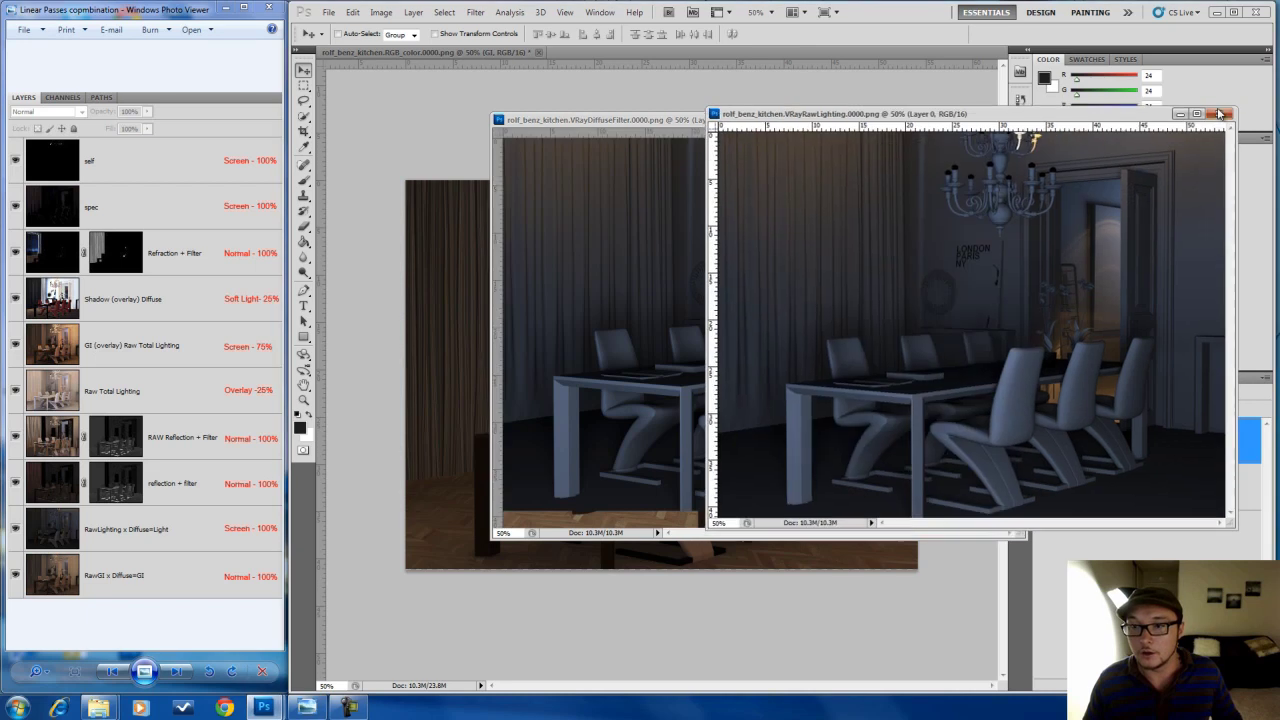
Multiply RawLighting over the diffuse filter, merge the layers, and rename the result 'lighting'
{"action": "left_click_drag", "start_coordinate": [748, 282], "coordinate": [762, 306]}
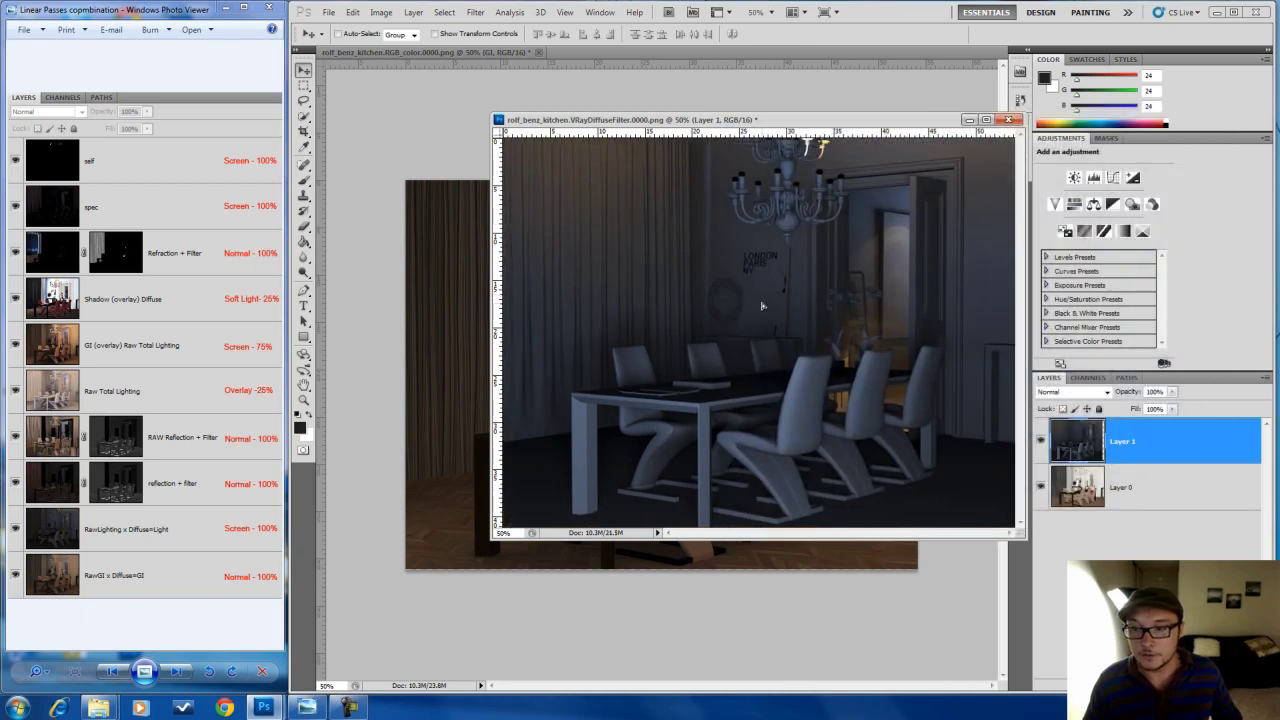
{"action": "left_click", "coordinate": [1107, 393]}
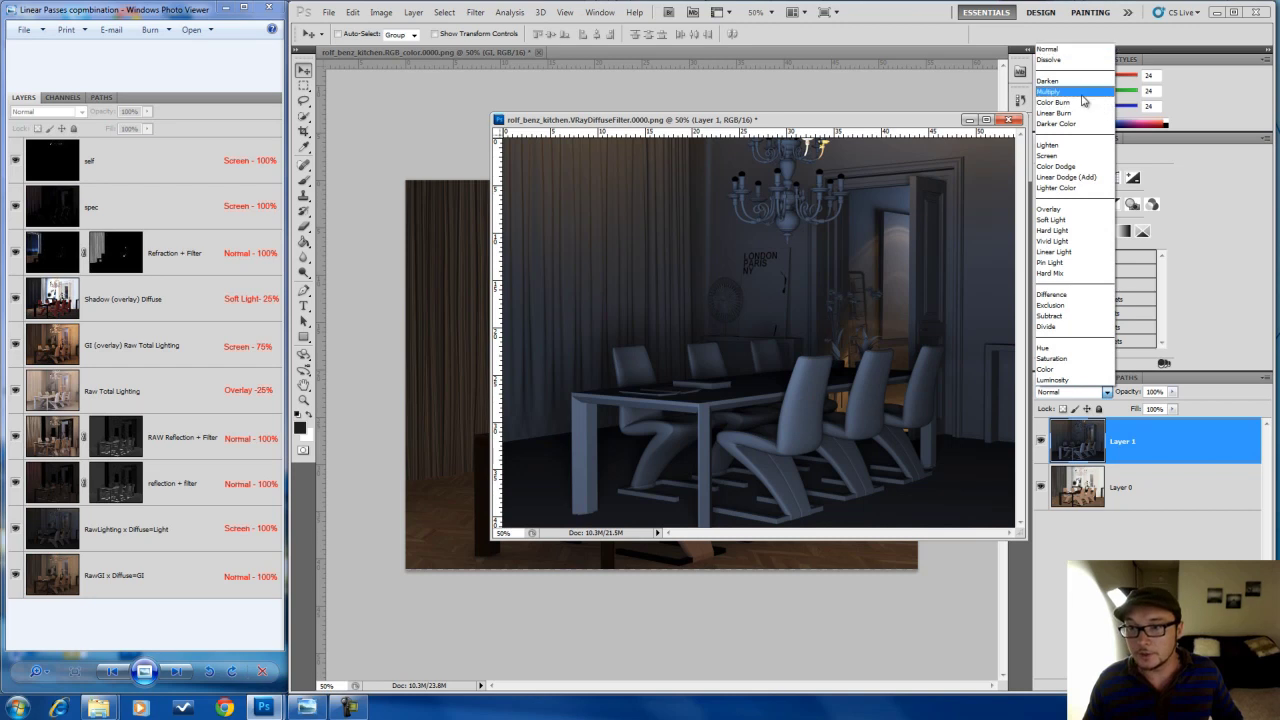
{"action": "left_click", "coordinate": [1050, 91]}
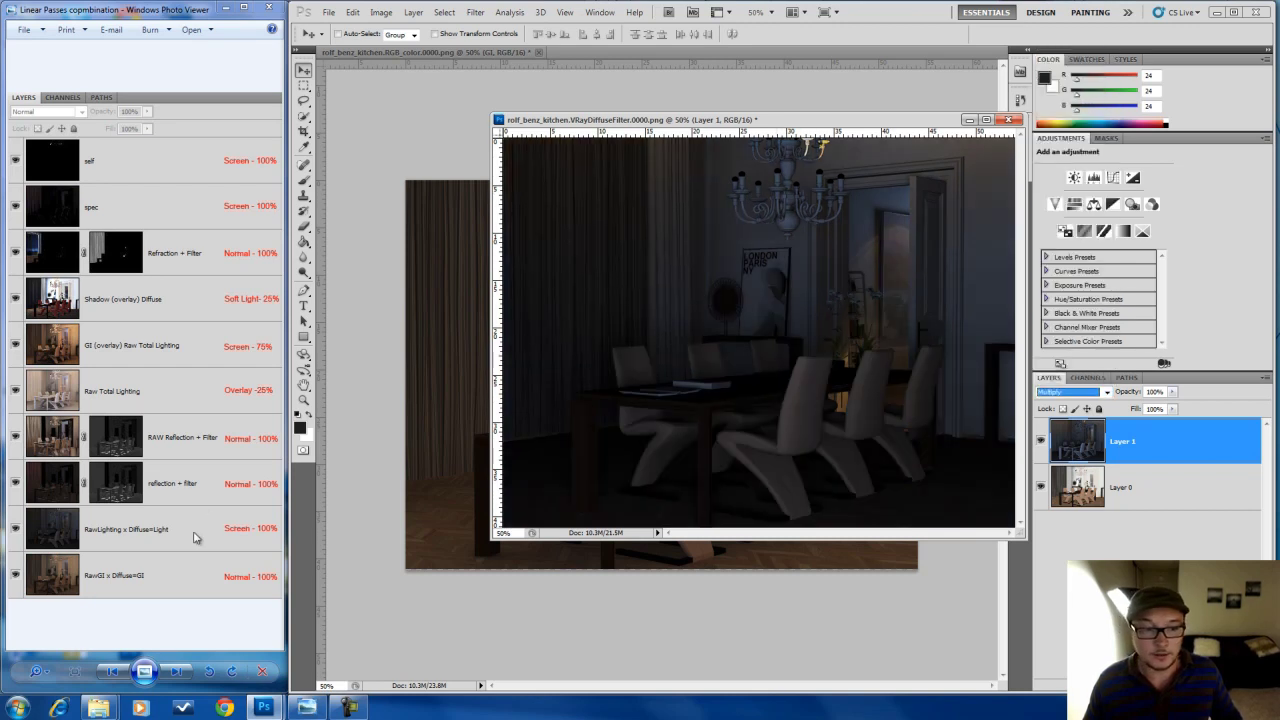
{"action": "left_click", "coordinate": [1265, 387]}
{"action": "left_click", "coordinate": [1228, 281]}
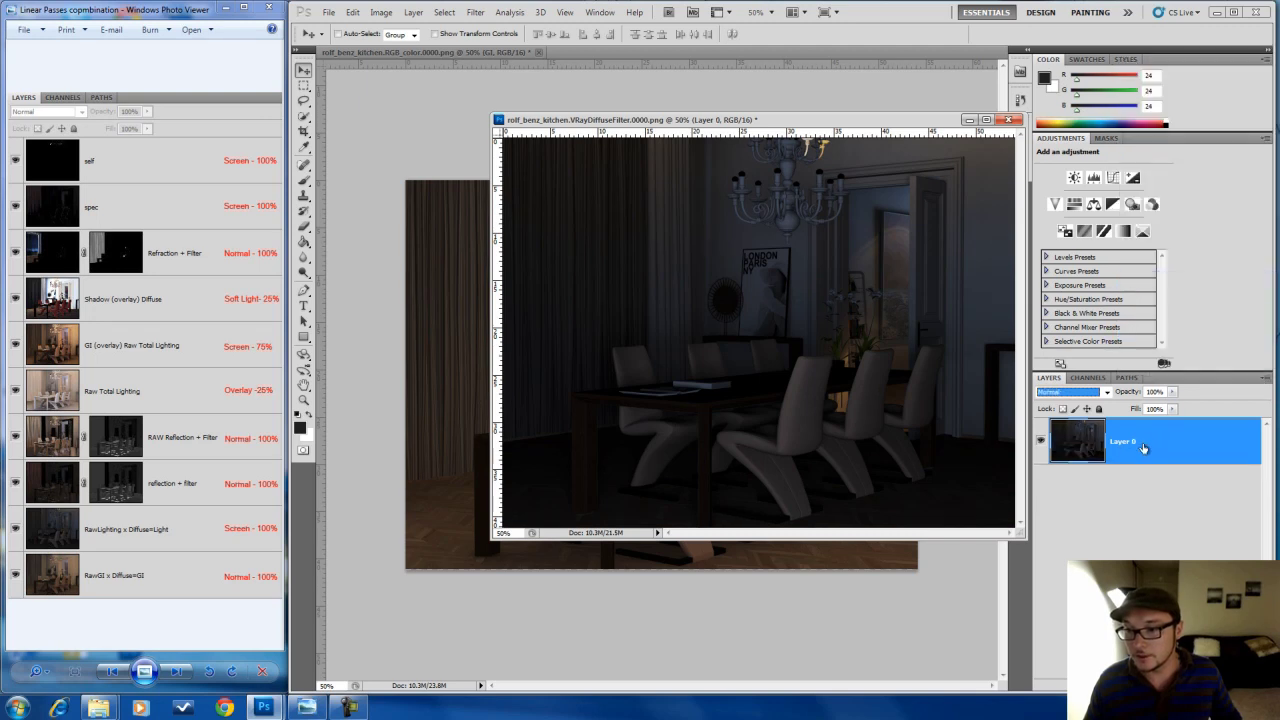
{"action": "double_click", "coordinate": [1125, 441]}
{"action": "key", "text": "BackSpace"}
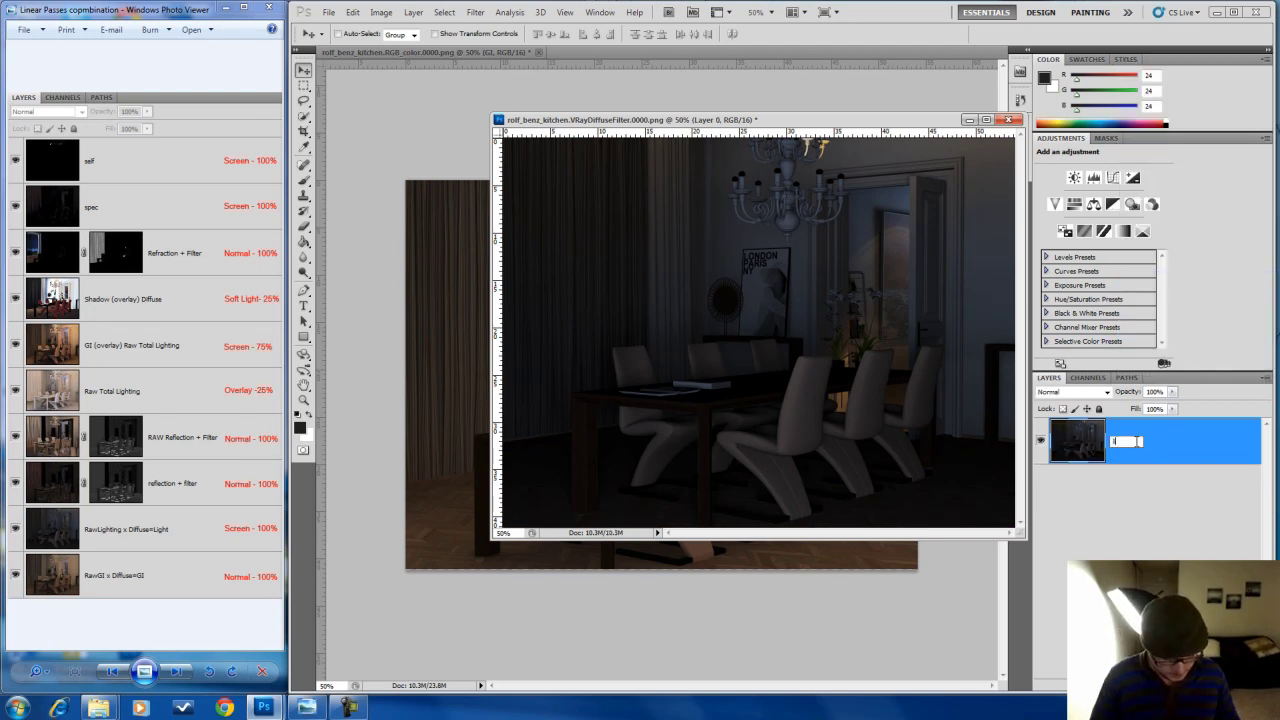
{"action": "type", "text": "lighting"}
{"action": "key", "text": "Return"}
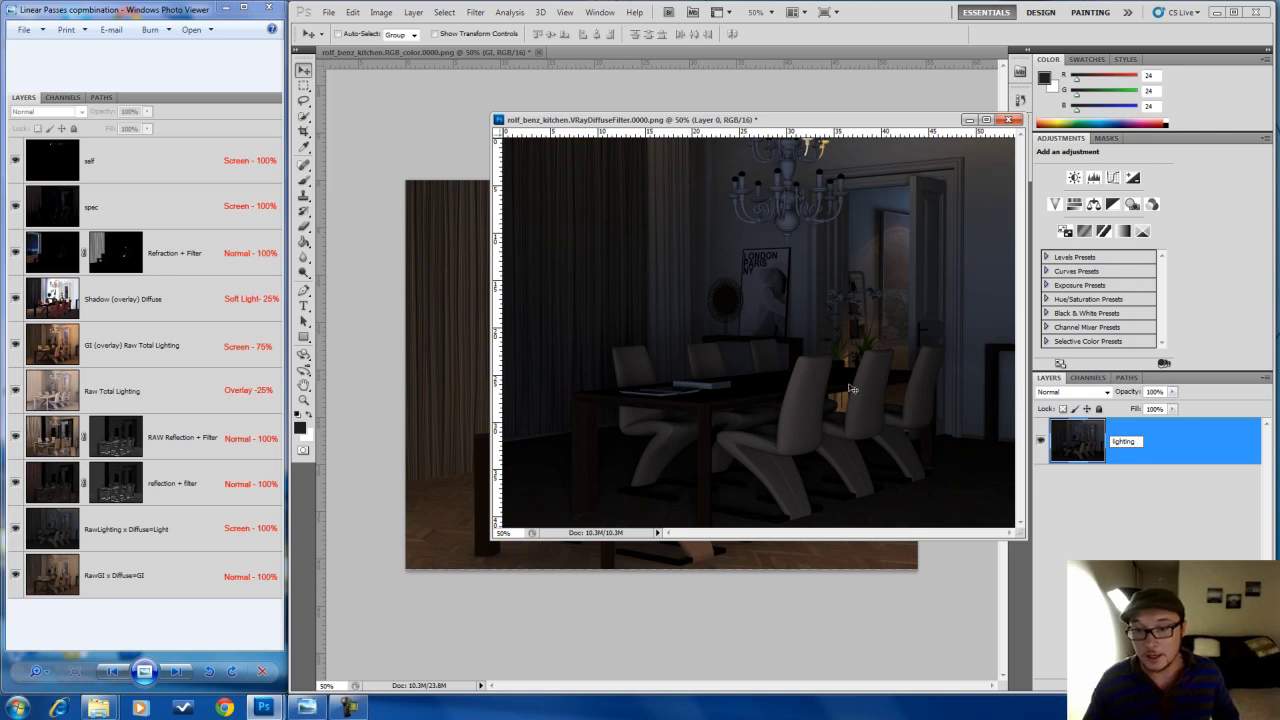
Copy the lighting layer into the kitchen composite, align it, and close the diffuse-filter document unsaved
{"action": "left_click_drag", "start_coordinate": [735, 350], "coordinate": [465, 380]}
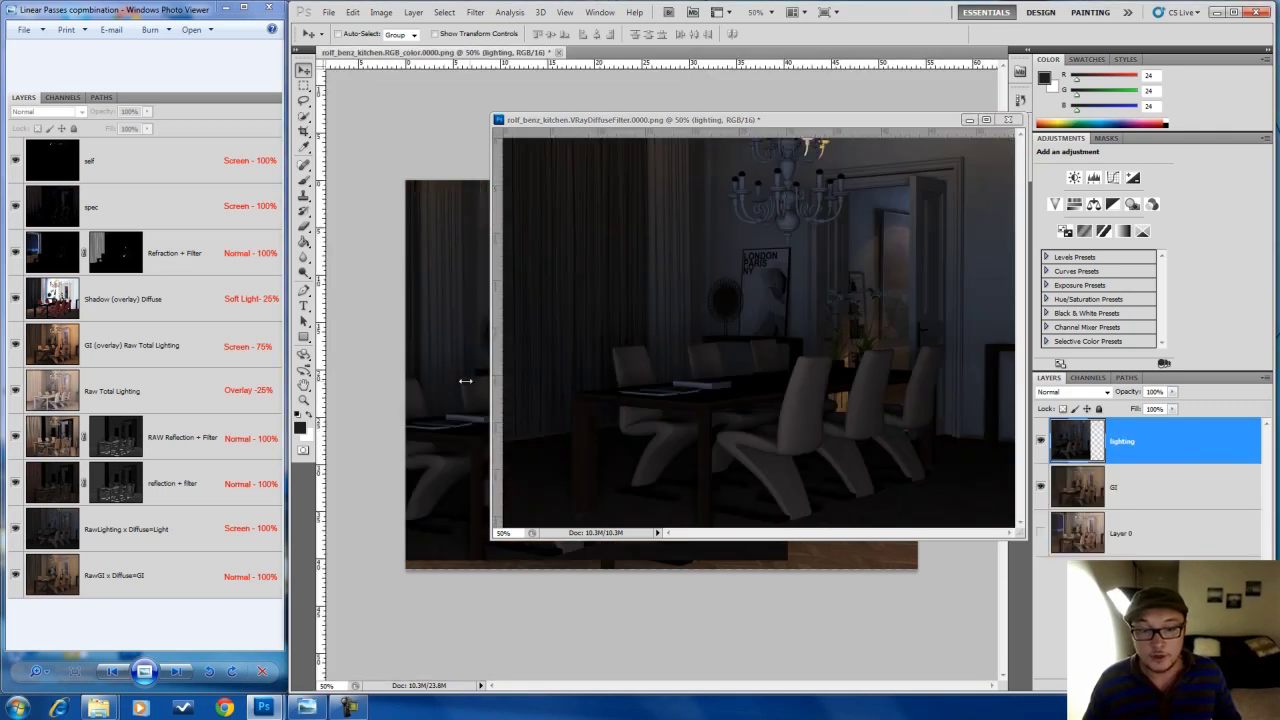
{"action": "left_click", "coordinate": [1008, 119]}
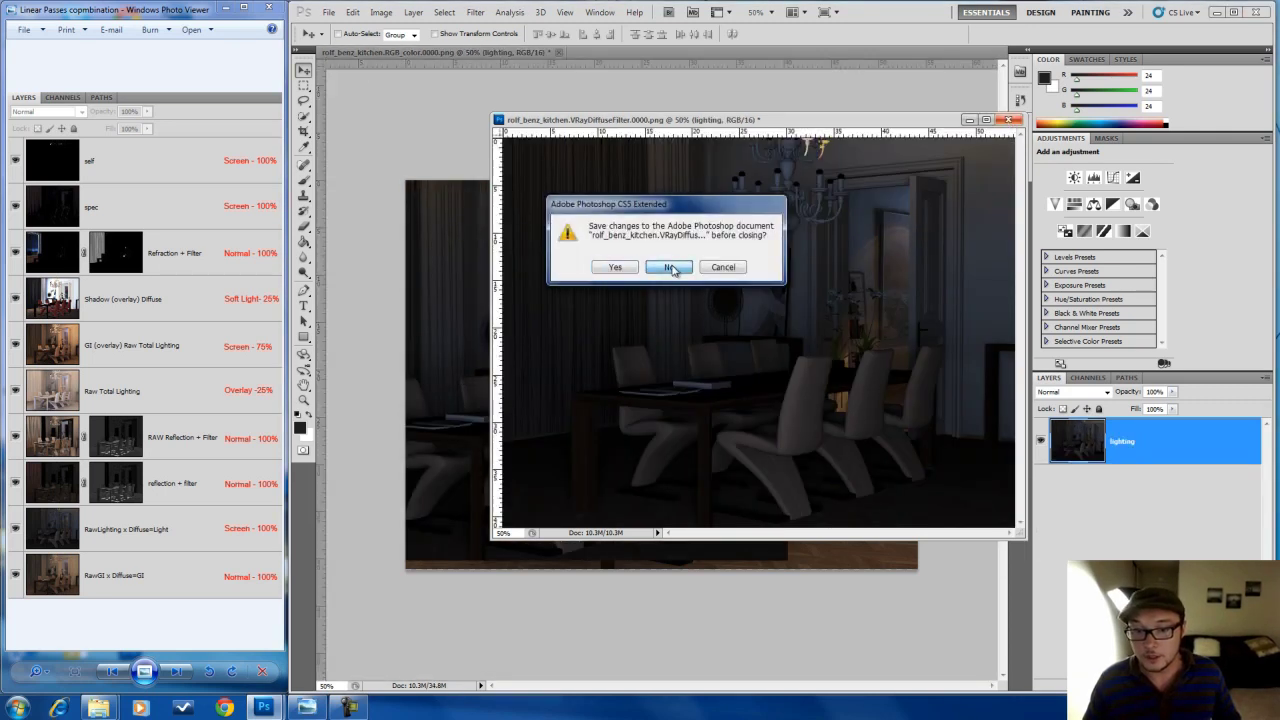
{"action": "left_click", "coordinate": [666, 266]}
{"action": "left_click_drag", "start_coordinate": [640, 428], "coordinate": [762, 434]}
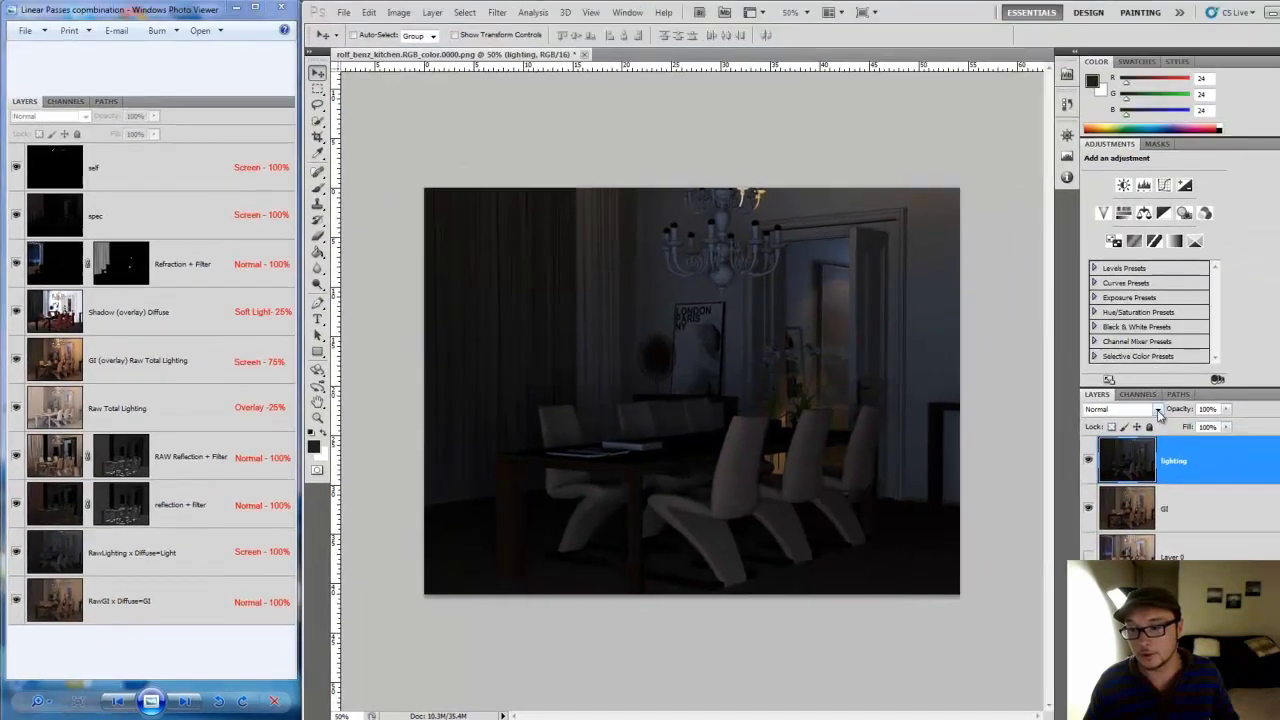
Set the lighting layer's blend mode to Screen and bring up the Passes folder
{"action": "left_click", "coordinate": [1158, 410]}
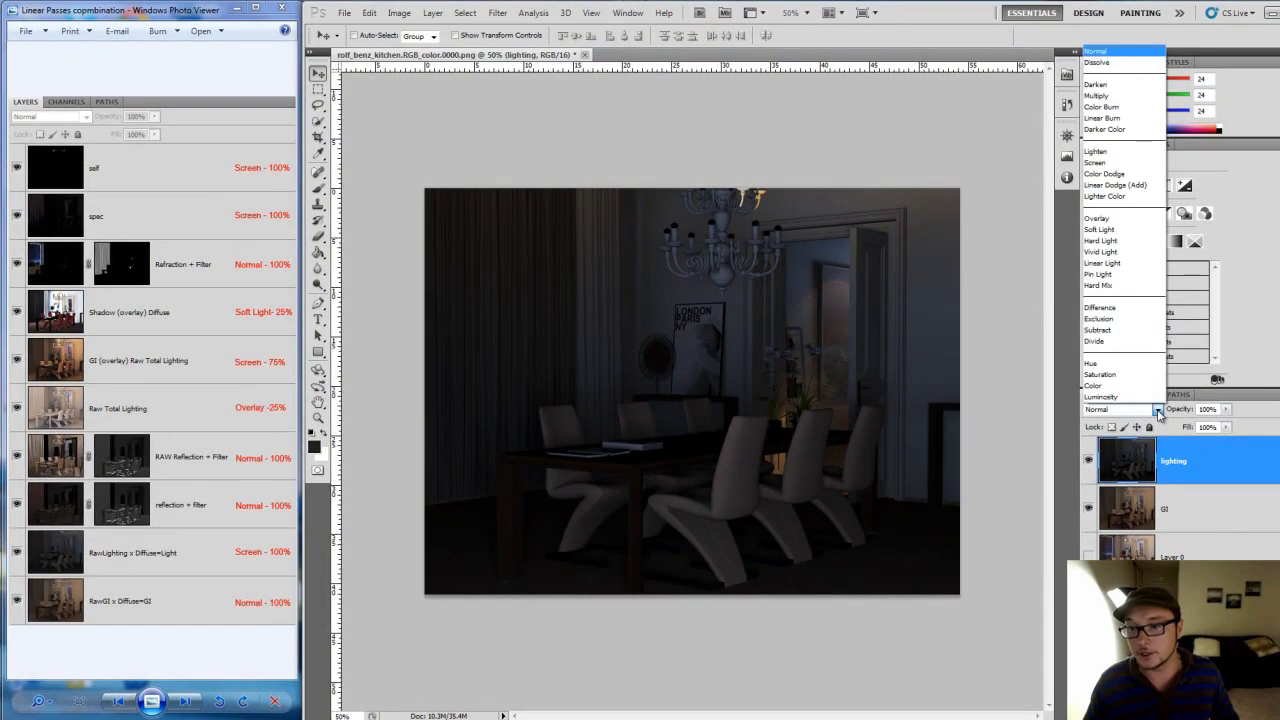
{"action": "left_click", "coordinate": [1124, 163]}
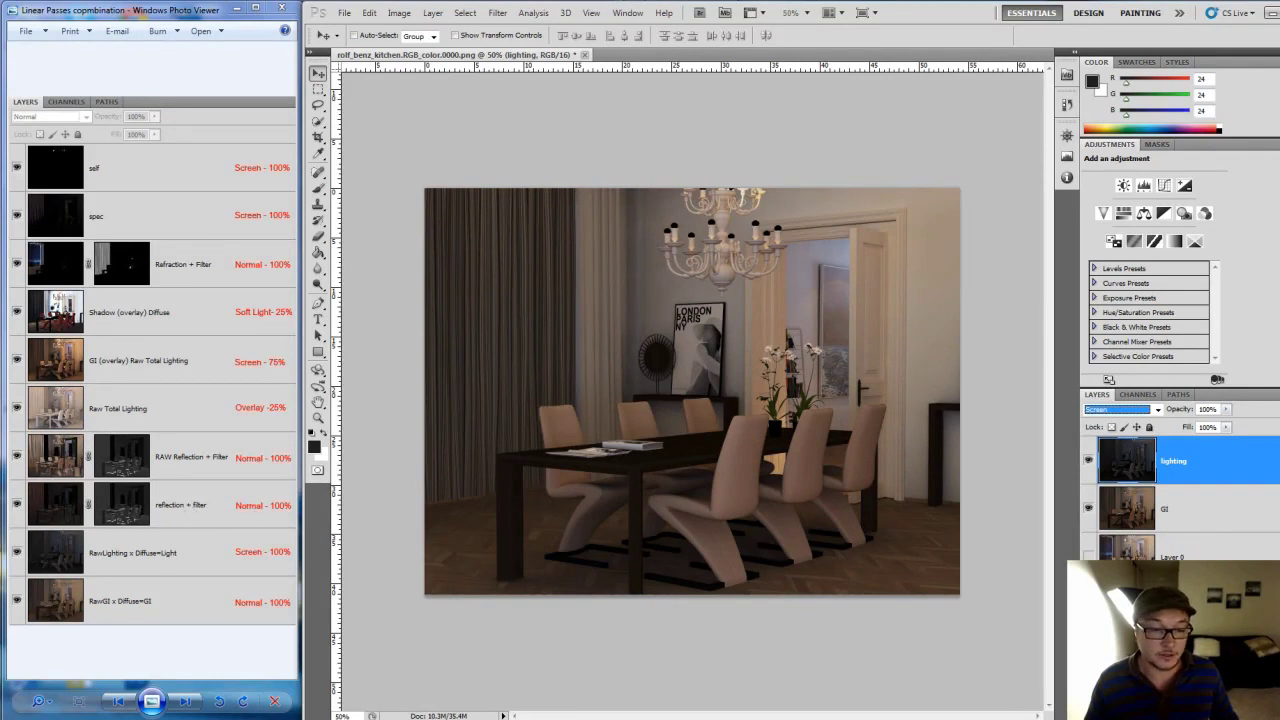
{"action": "left_click", "coordinate": [110, 650]}
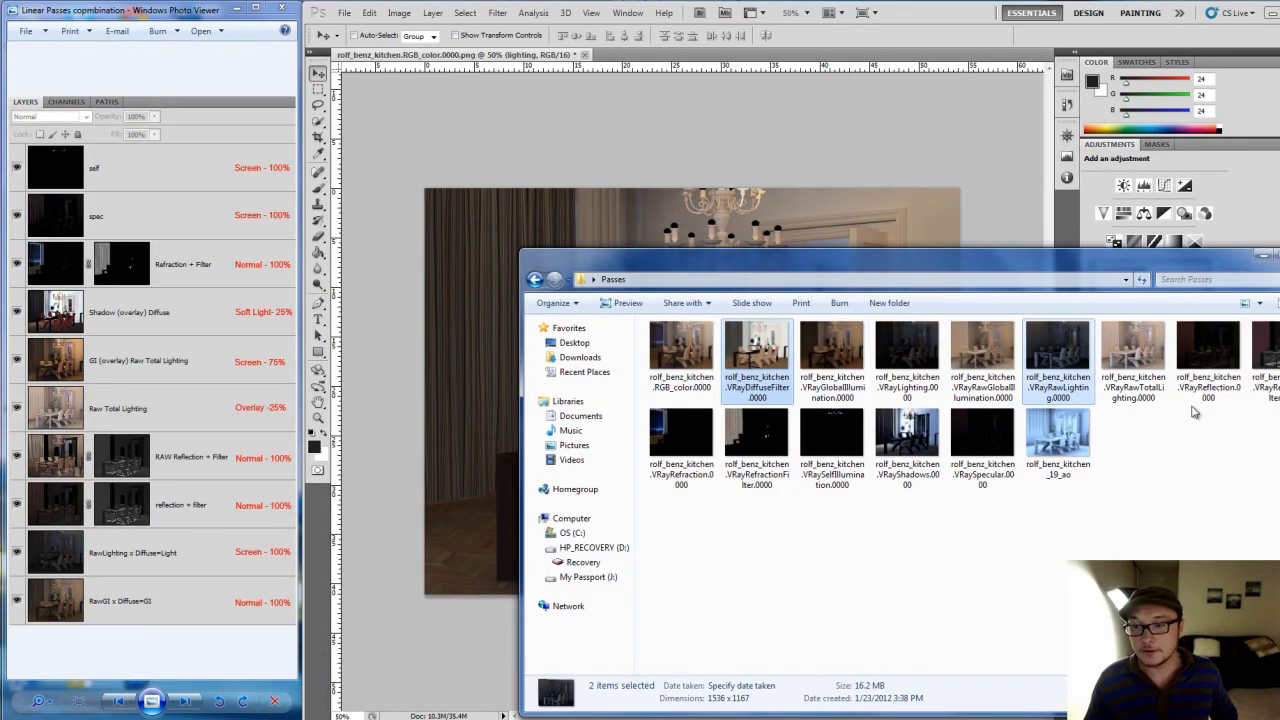
Open VRayReflection and VRayReflectionFilter in floating side-by-side windows and select the entire filter image
{"action": "left_click", "coordinate": [1216, 372]}
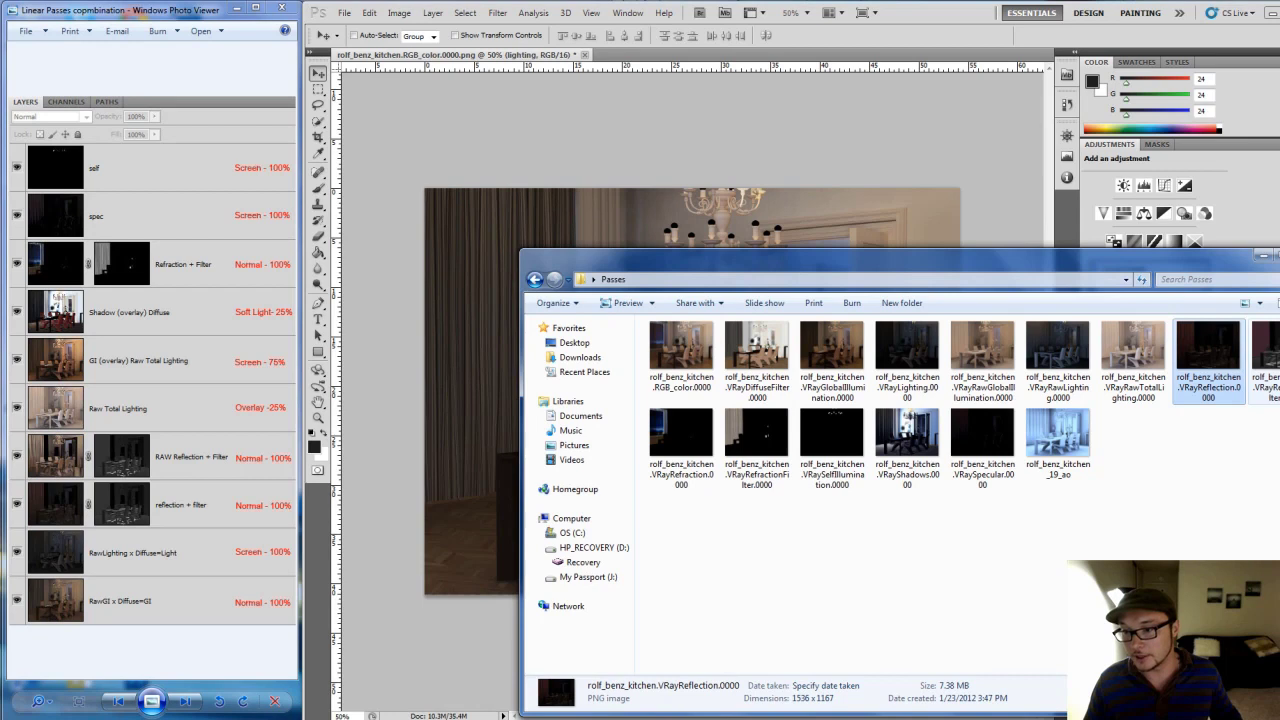
{"action": "left_click", "coordinate": [1262, 360], "text": "ctrl"}
{"action": "left_click_drag", "start_coordinate": [1220, 352], "coordinate": [899, 62]}
{"action": "mouse_move", "coordinate": [777, 58]}
{"action": "left_mouse_down"}
{"action": "mouse_move", "coordinate": [631, 101]}
{"action": "mouse_move", "coordinate": [627, 85]}
{"action": "left_mouse_up"}
{"action": "left_click_drag", "start_coordinate": [873, 93], "coordinate": [683, 158]}
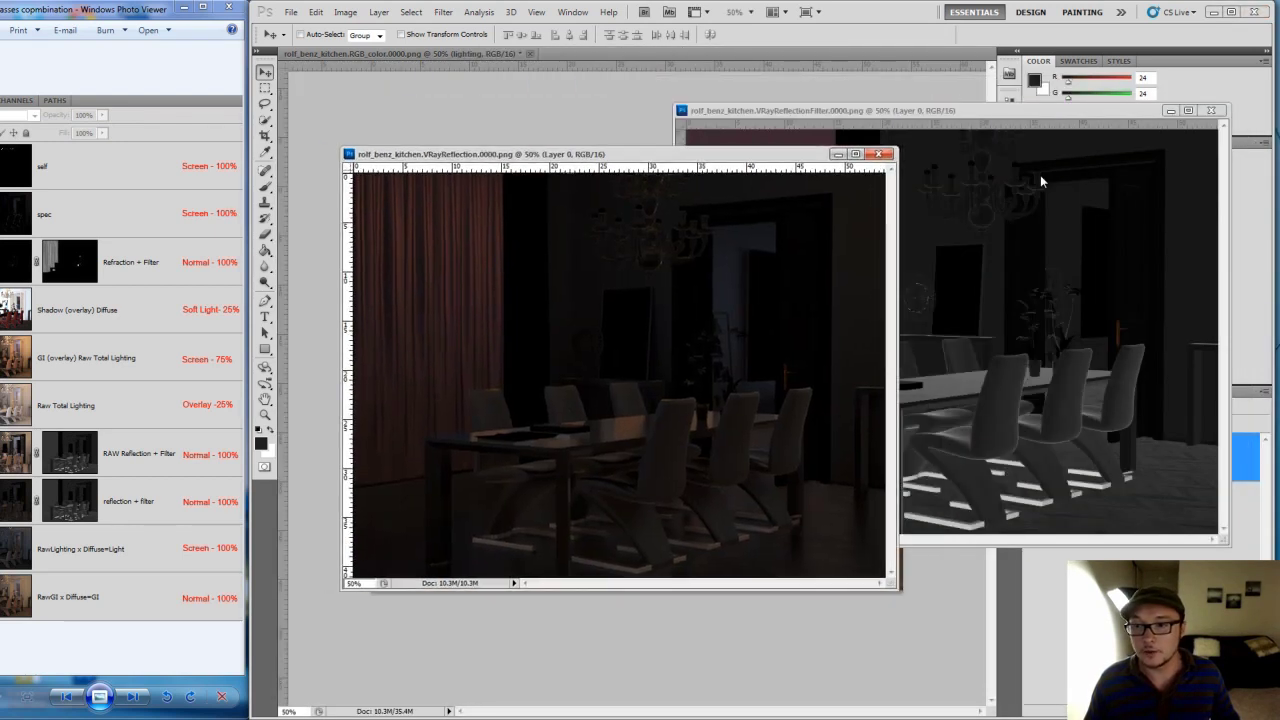
{"action": "left_click_drag", "start_coordinate": [1010, 115], "coordinate": [1080, 115]}
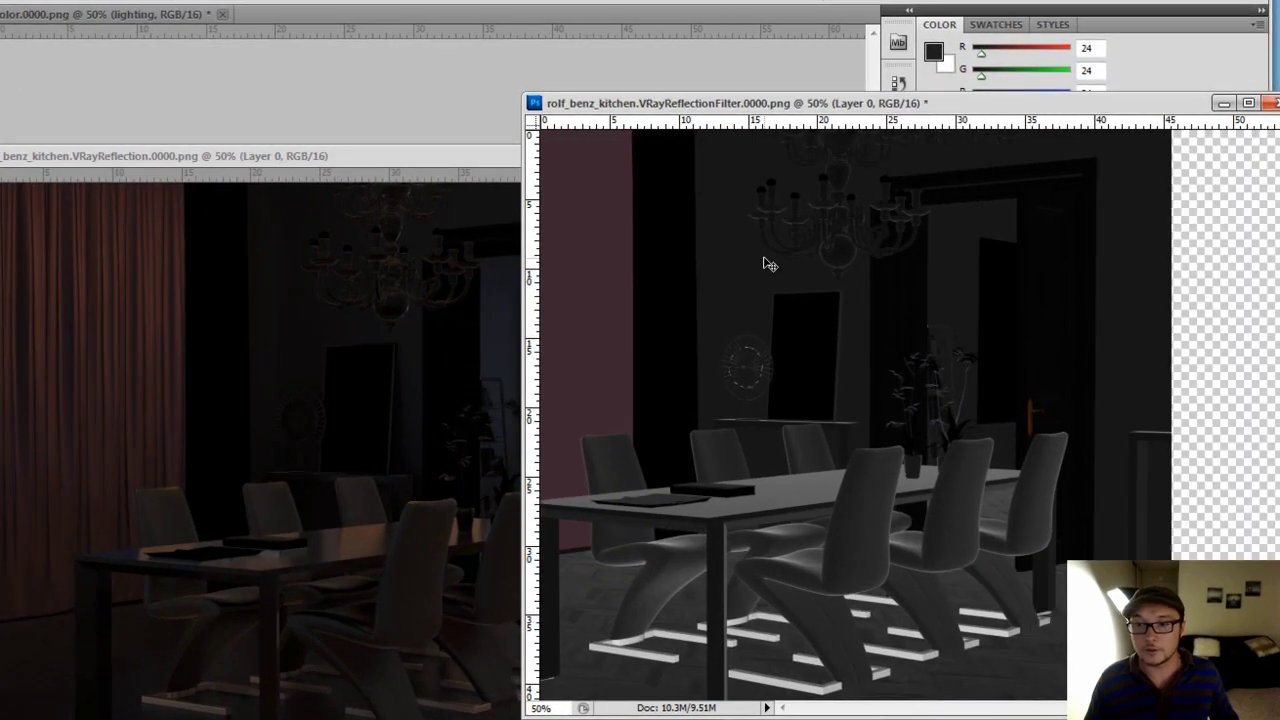
{"action": "key", "text": "ctrl+a"}
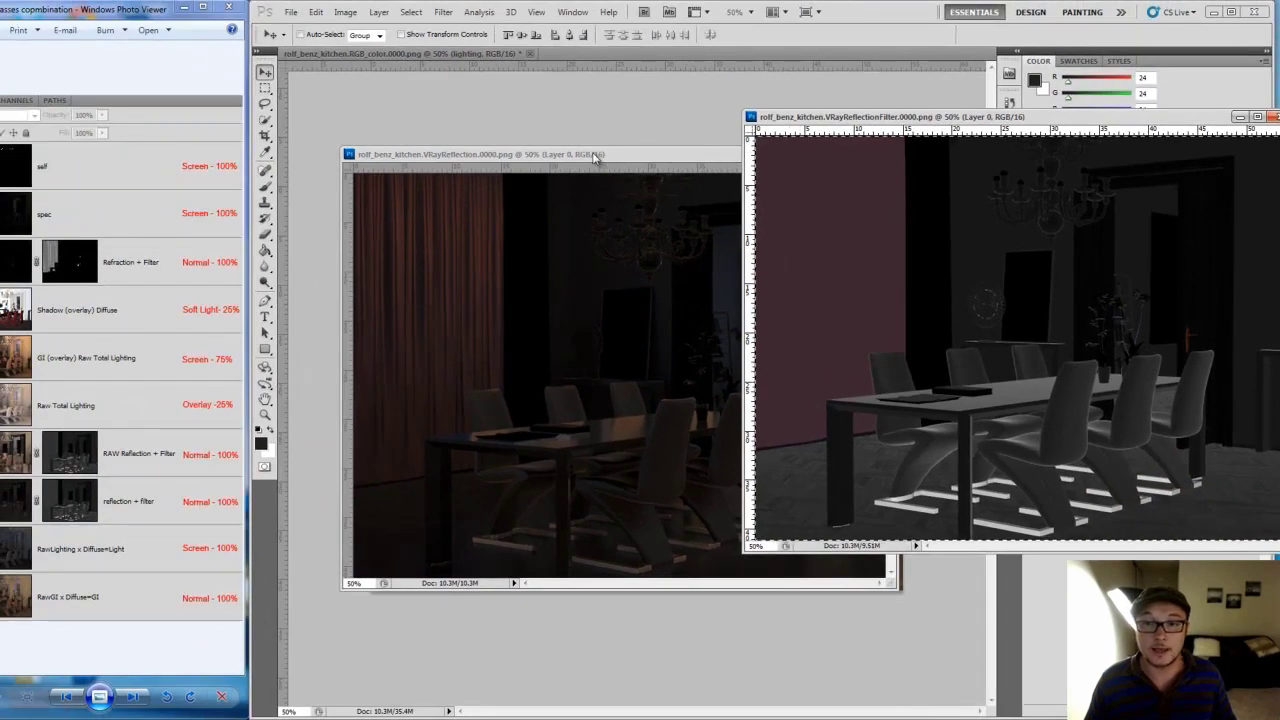
{"action": "left_click", "coordinate": [595, 155]}
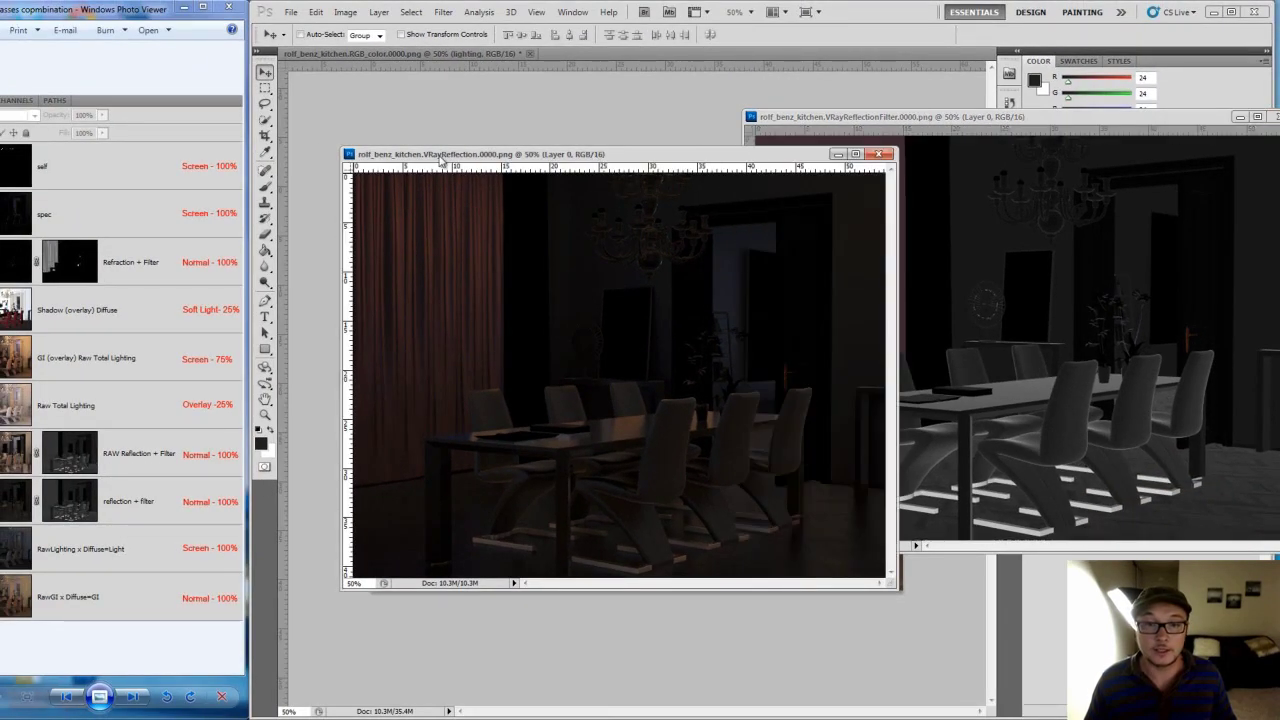
{"action": "left_click", "coordinate": [345, 12]}
{"action": "mouse_move", "coordinate": [379, 12]}
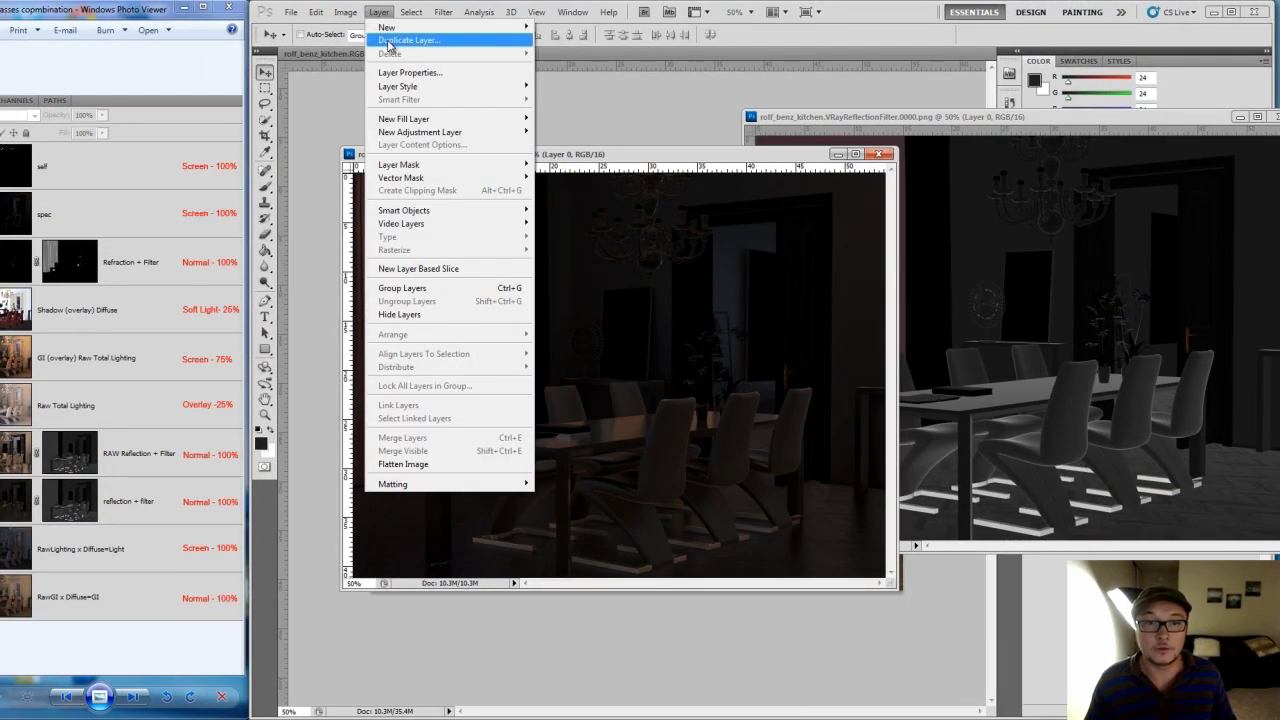
Add a Reveal All layer mask to VRayReflection and paste the reflection-filter image into it
{"action": "left_click", "coordinate": [620, 165]}
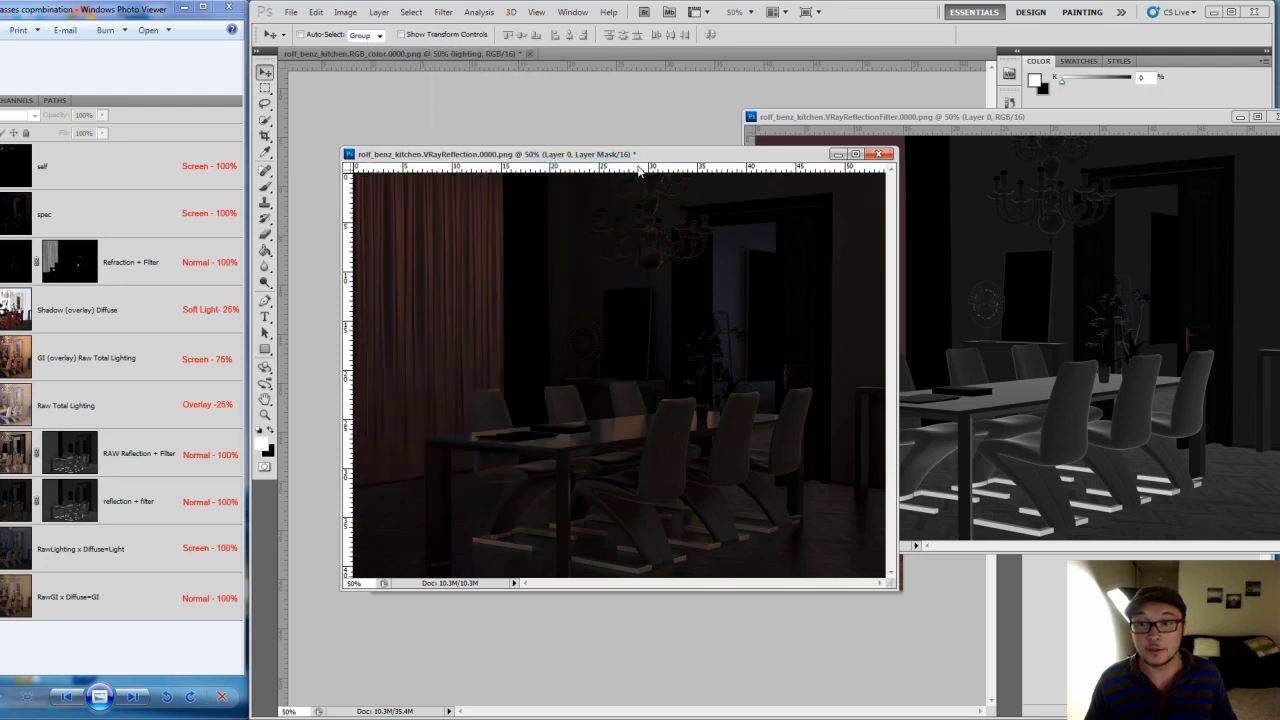
{"action": "left_click_drag", "start_coordinate": [1120, 120], "coordinate": [695, 566]}
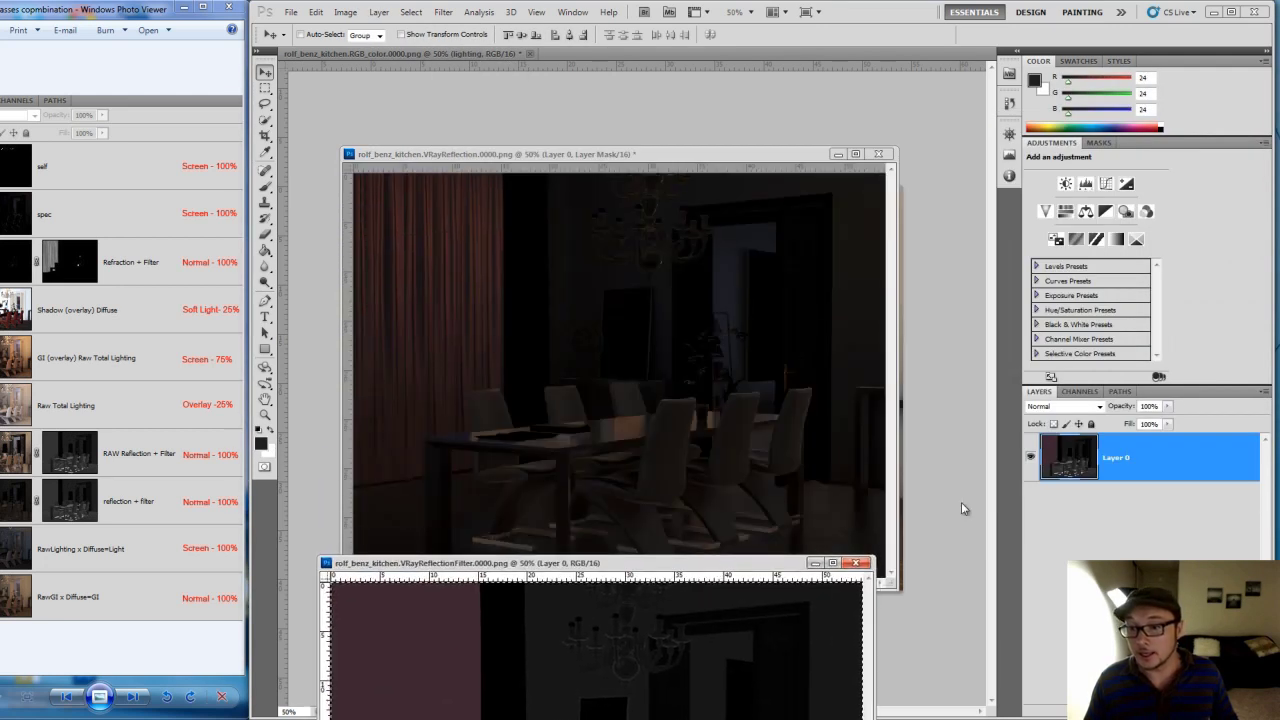
{"action": "left_click", "coordinate": [1080, 391]}
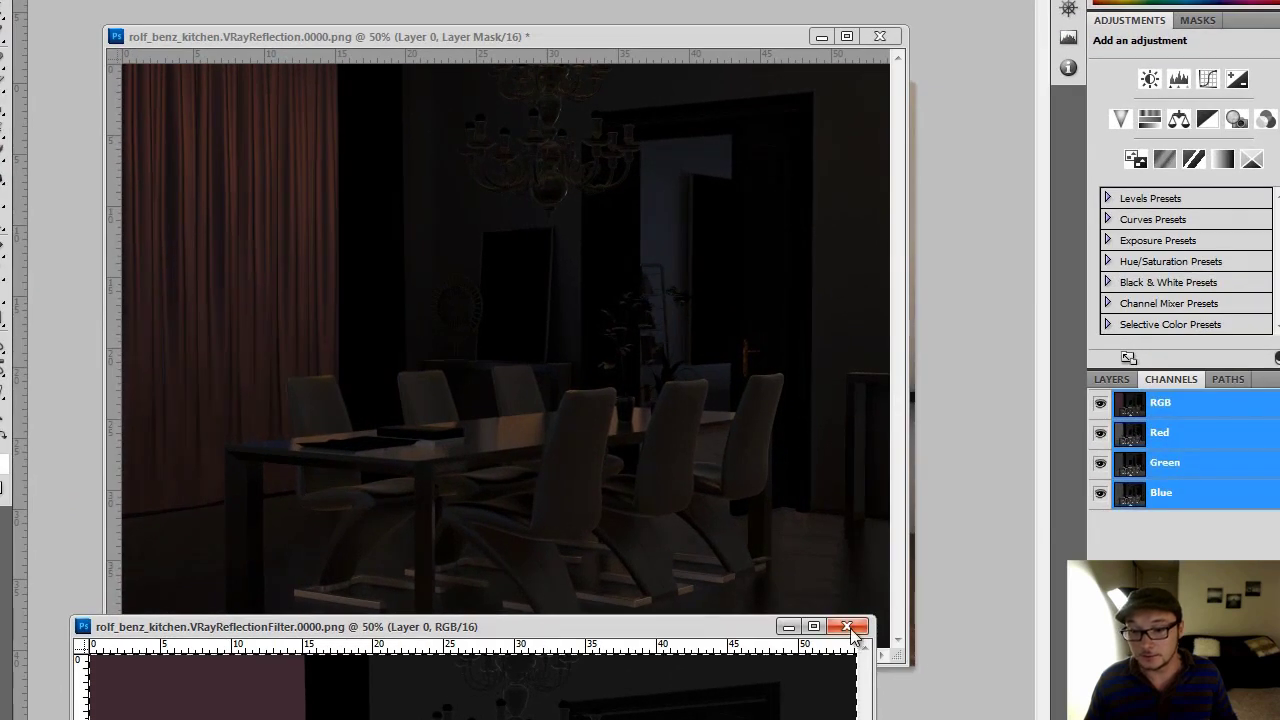
{"action": "left_click", "coordinate": [848, 612]}
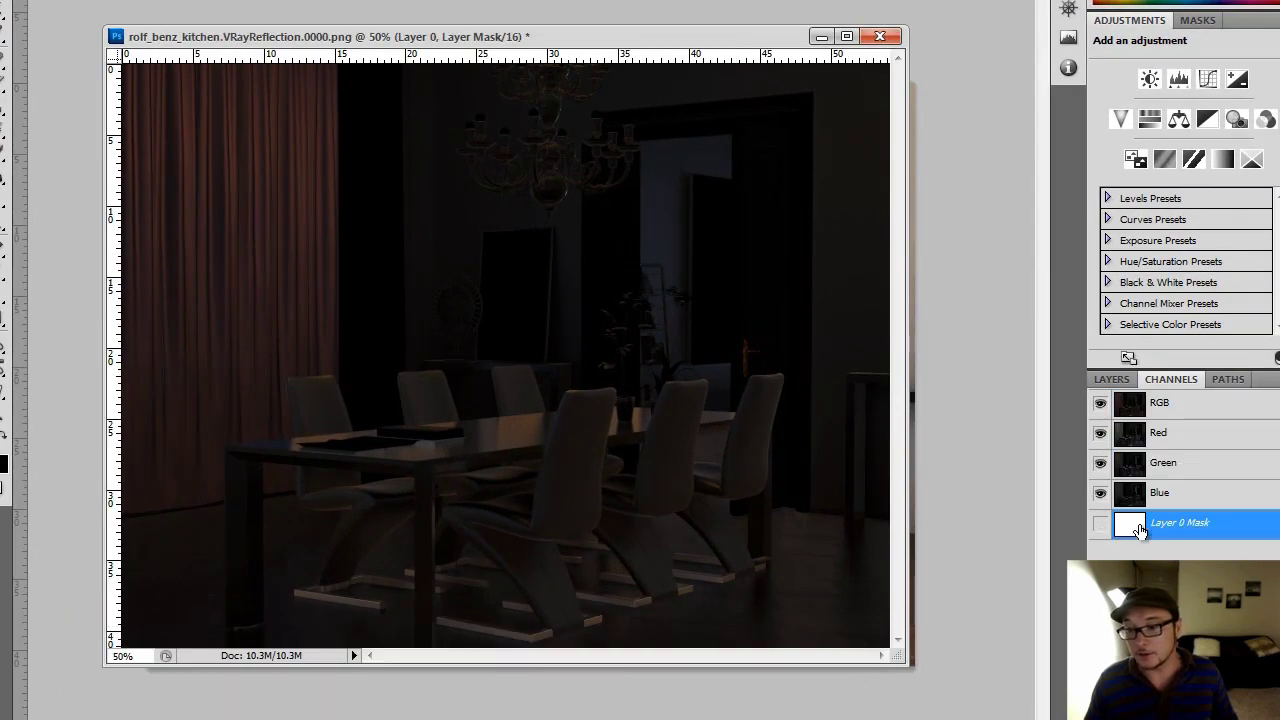
{"action": "left_click", "coordinate": [1100, 526]}
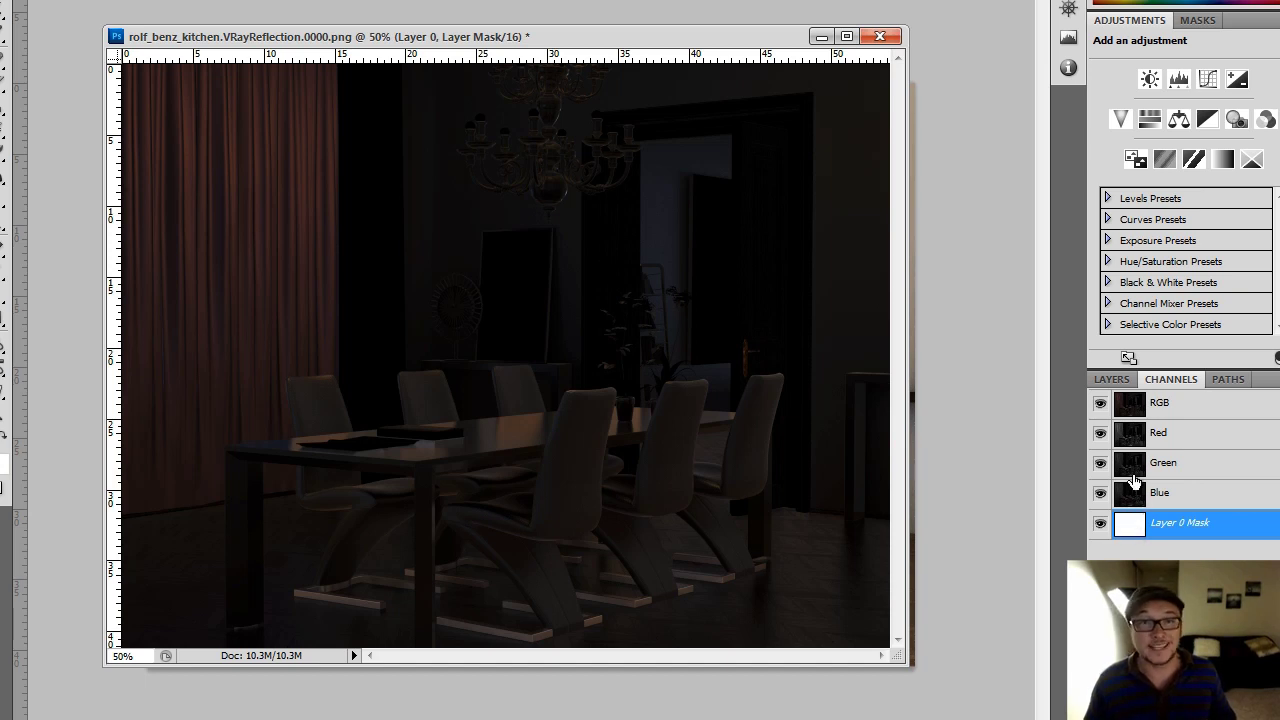
{"action": "key", "text": "ctrl+v"}
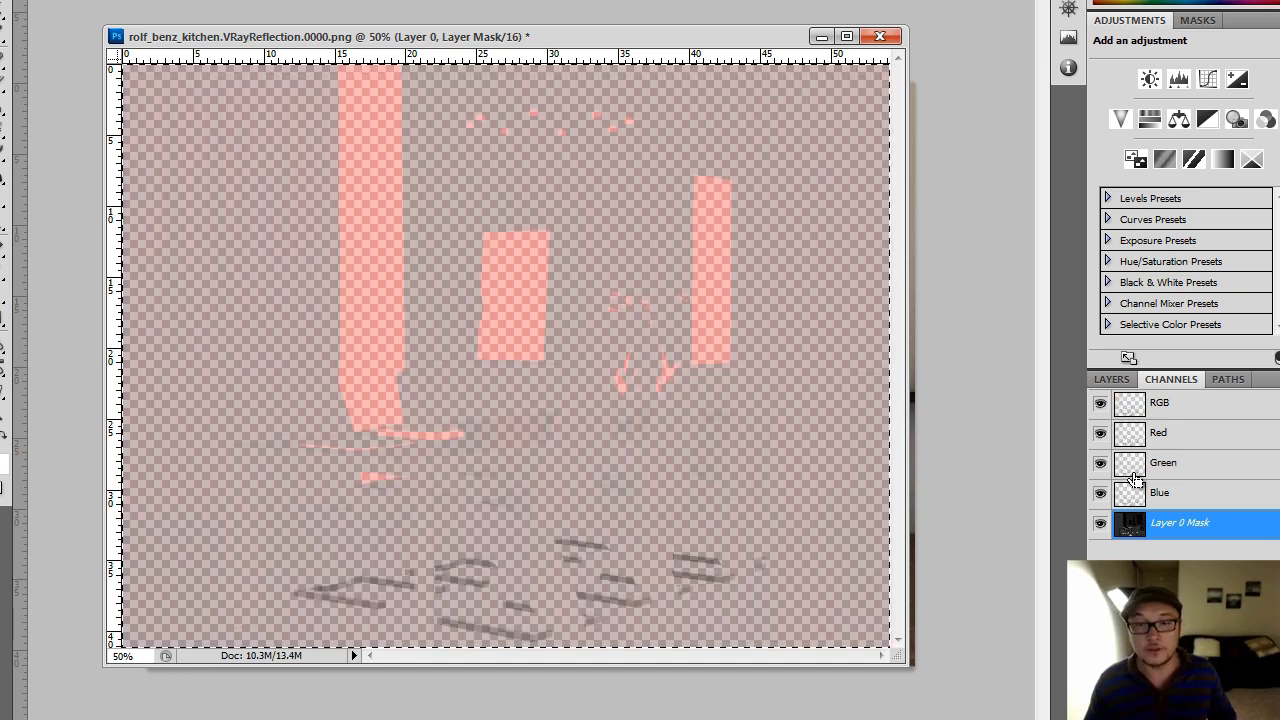
Target the layer image and copy the masked reflection layer into the kitchen composite
{"action": "left_click", "coordinate": [1112, 379]}
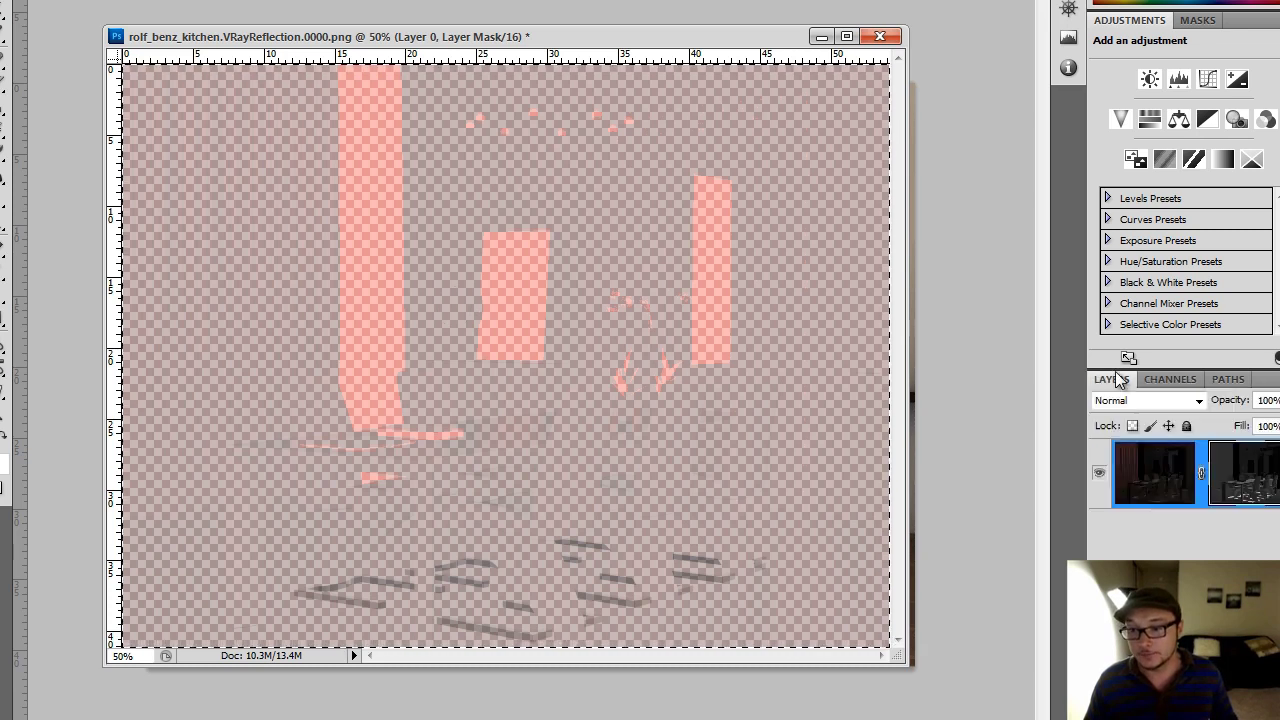
{"action": "left_click", "coordinate": [1120, 482]}
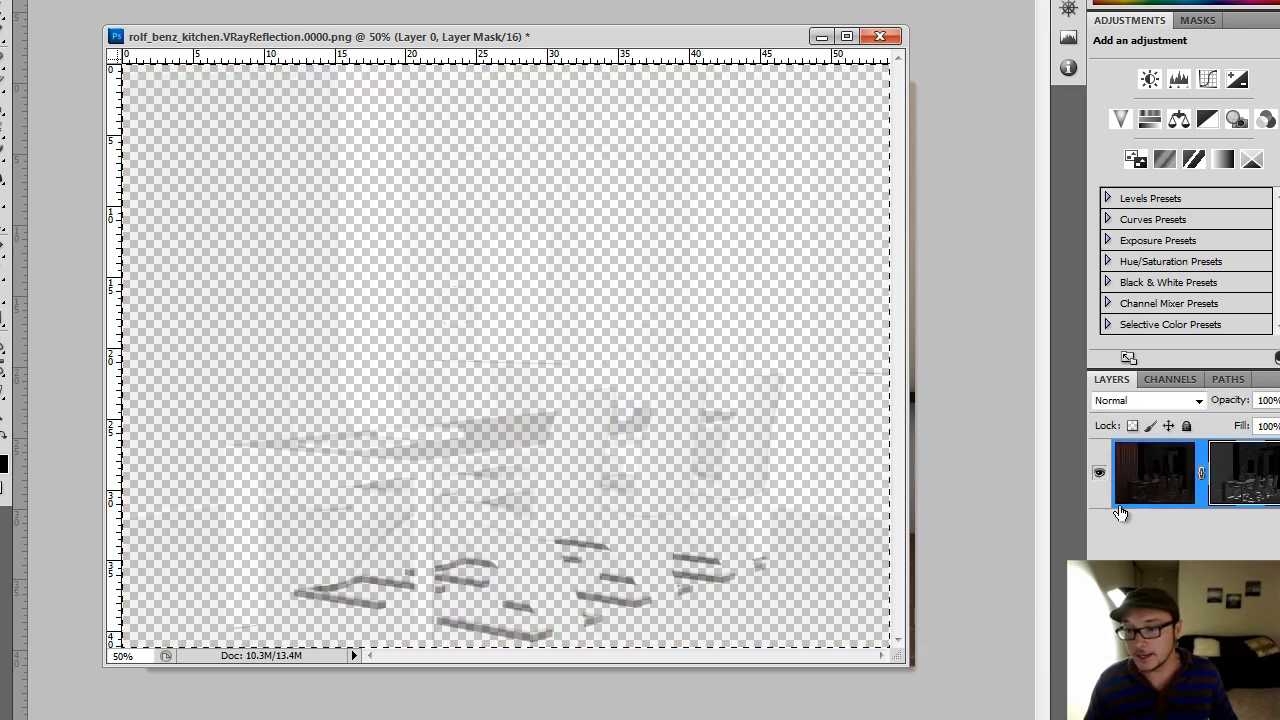
{"action": "left_click_drag", "start_coordinate": [727, 37], "coordinate": [994, 65]}
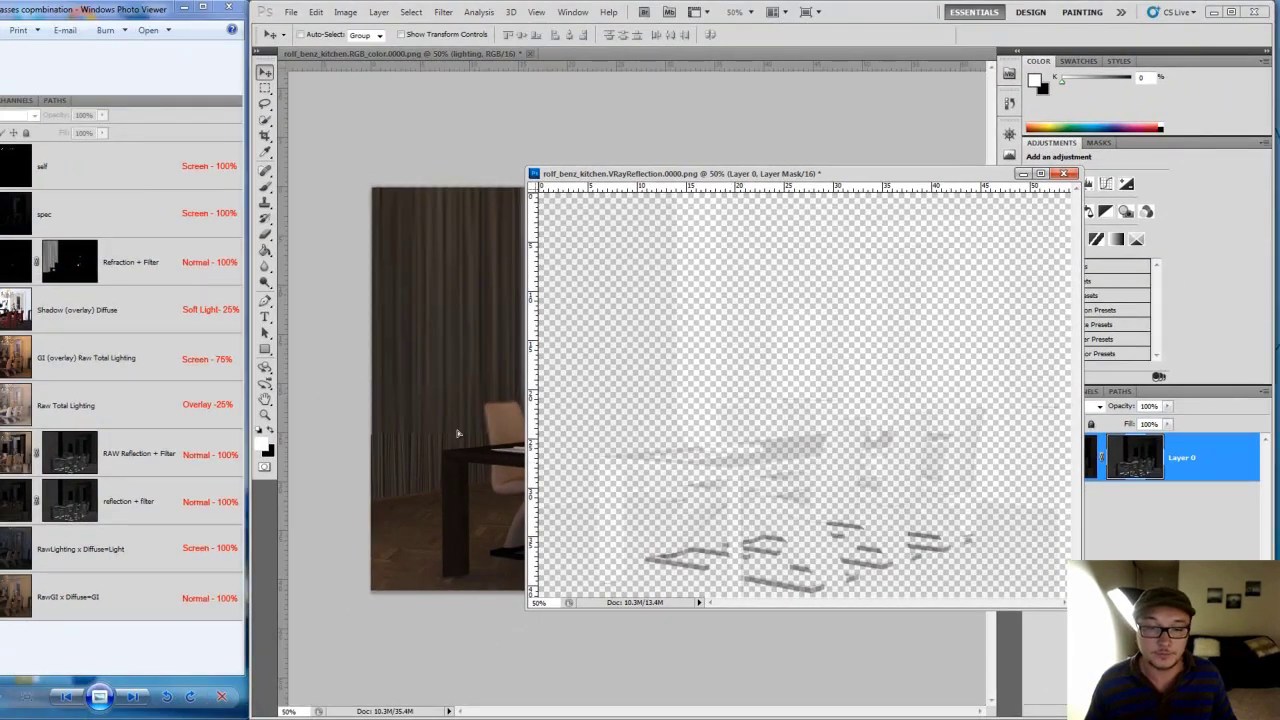
{"action": "left_click_drag", "start_coordinate": [457, 432], "coordinate": [520, 433]}
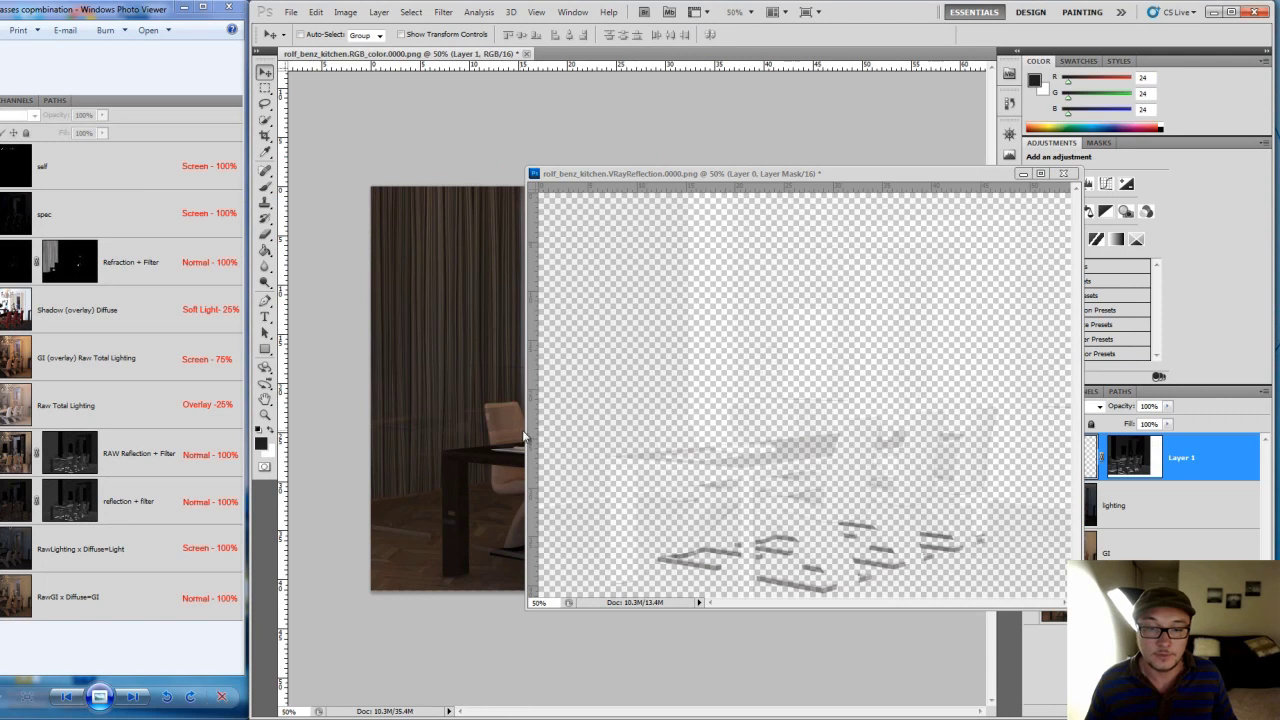
Close the reflection document unsaved, rename Layer 1 to 'reflection', and bring back the Passes folder
{"action": "left_click", "coordinate": [1063, 173]}
{"action": "left_click", "coordinate": [645, 277]}
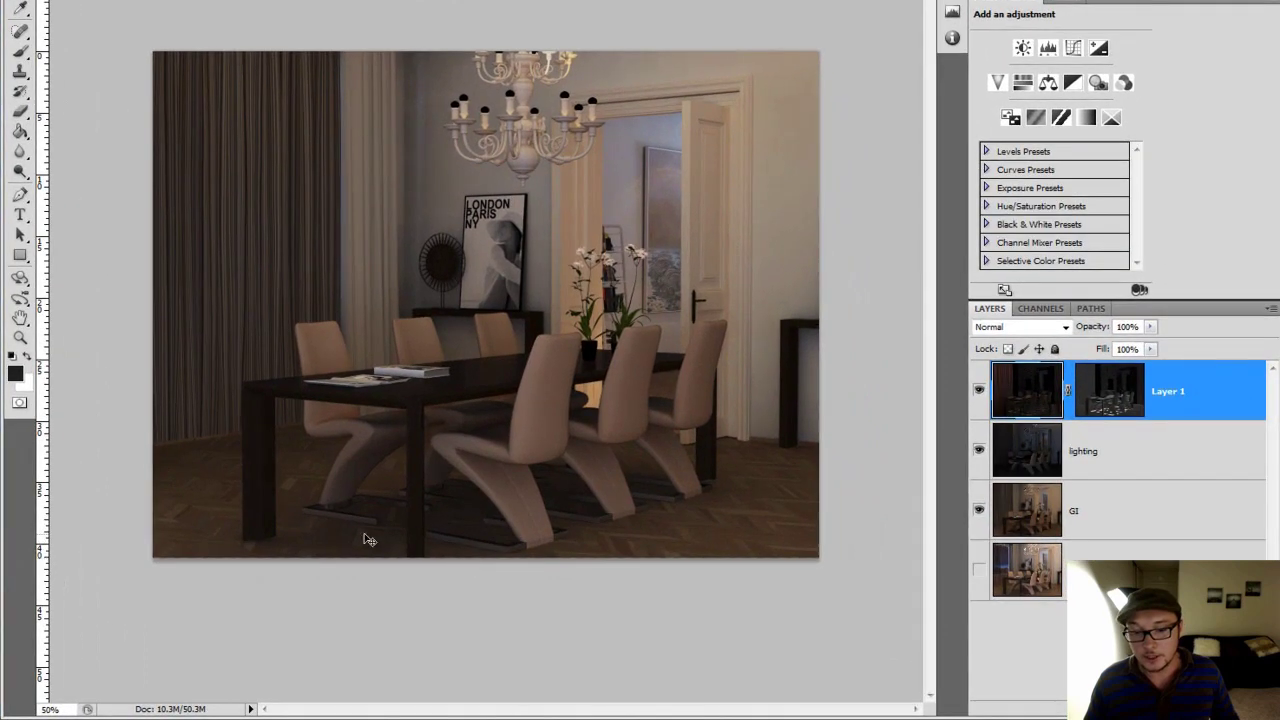
{"action": "left_click", "coordinate": [978, 391]}
{"action": "left_click", "coordinate": [978, 391]}
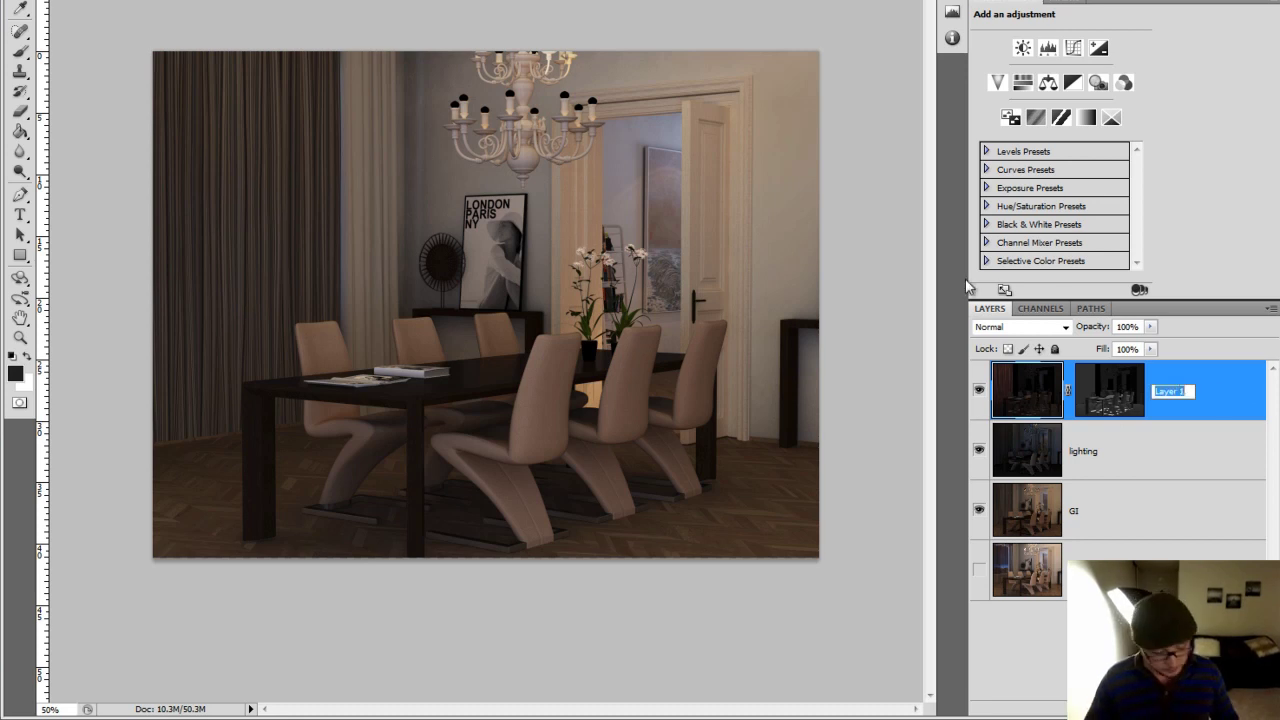
{"action": "type", "text": "reflection"}
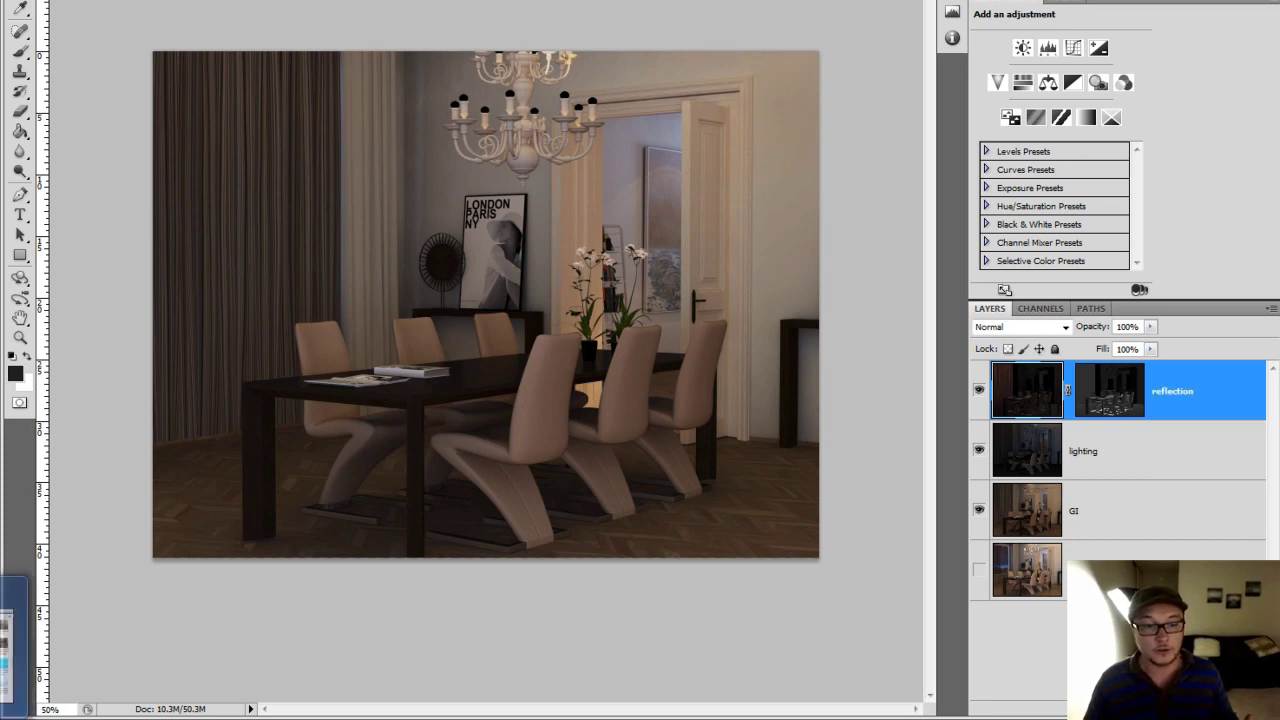
{"action": "left_click", "coordinate": [17, 640]}
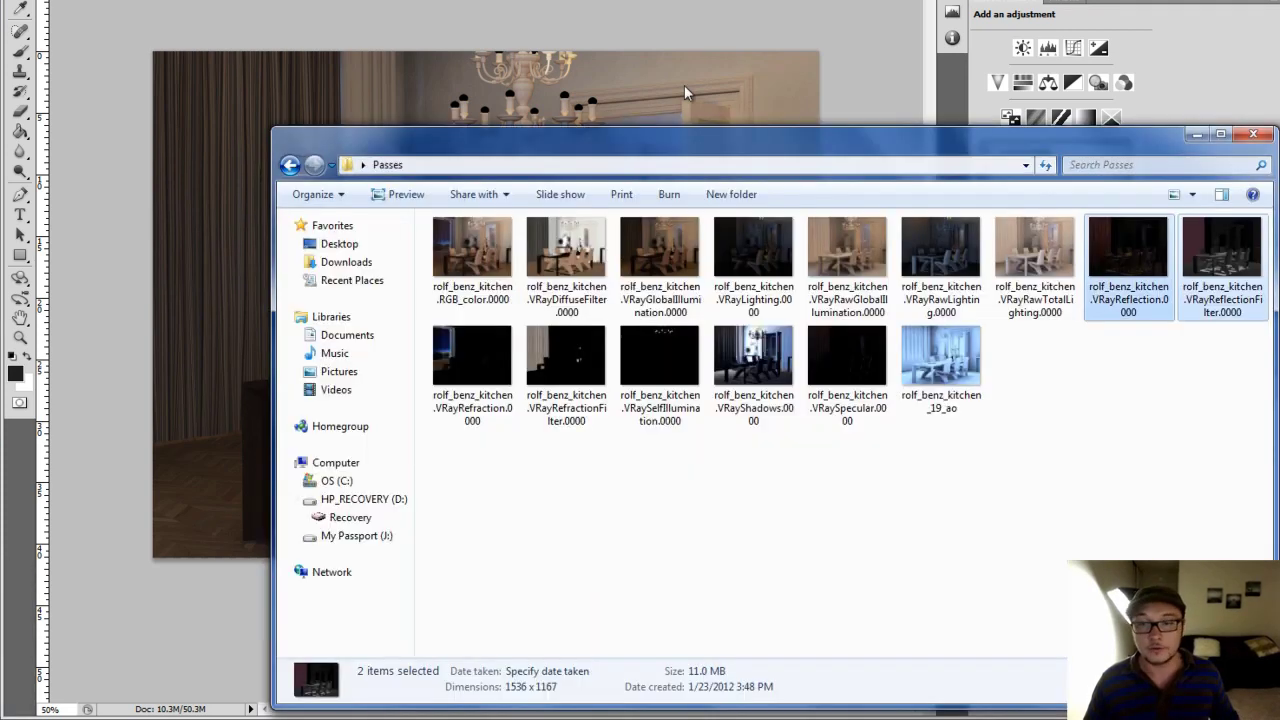
Select the VRayRawReflection and VRayReflectionFilter PNGs and drag them into Photoshop
{"action": "left_click", "coordinate": [1166, 373]}
{"action": "left_click", "coordinate": [1222, 265]}
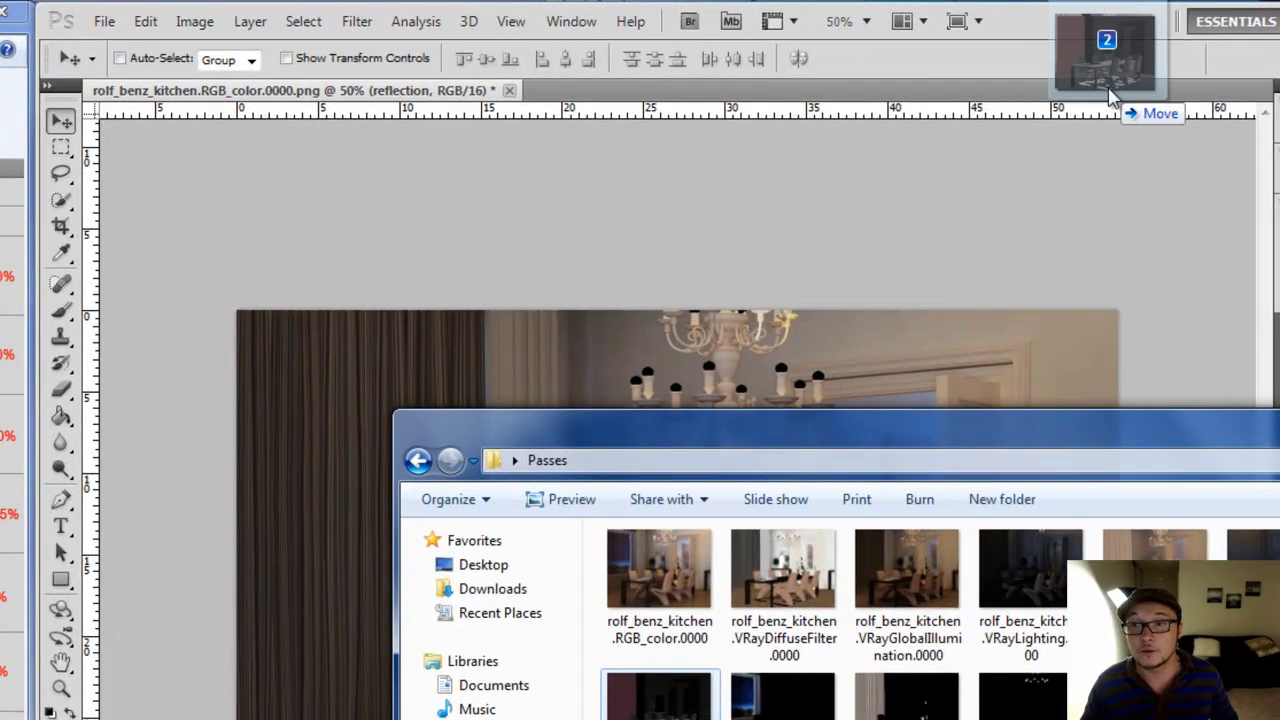
{"action": "left_click_drag", "start_coordinate": [1056, 241], "coordinate": [1138, 72]}
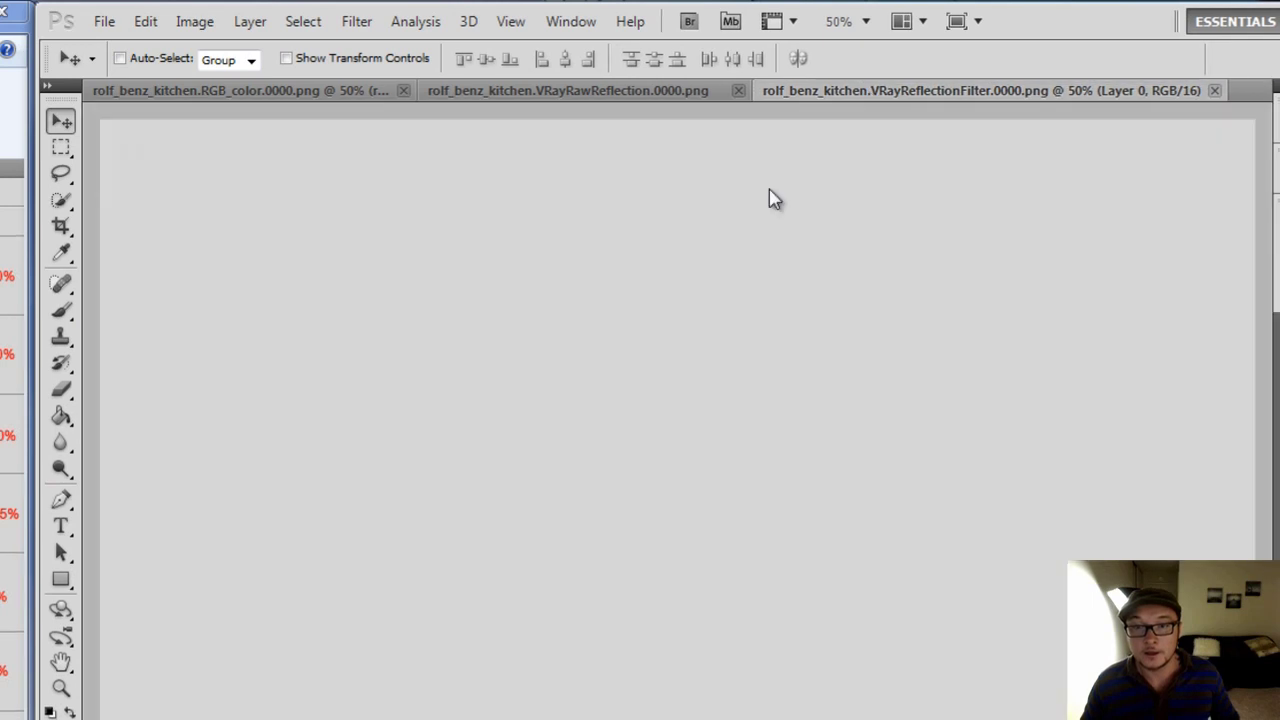
Float both reflection windows, select and copy the filter image, and add a layer mask to RawReflection
{"action": "left_click_drag", "start_coordinate": [897, 106], "coordinate": [680, 180]}
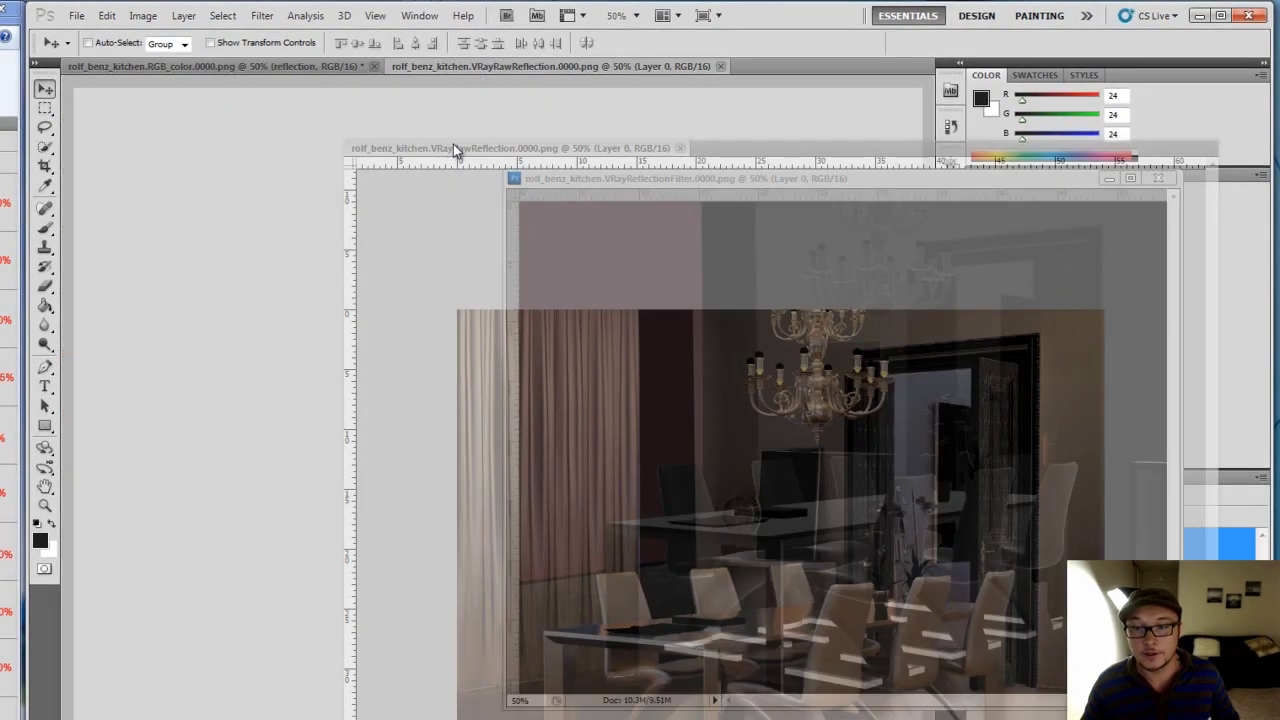
{"action": "left_click_drag", "start_coordinate": [452, 143], "coordinate": [453, 144]}
{"action": "left_click_drag", "start_coordinate": [884, 137], "coordinate": [640, 137]}
{"action": "left_click", "coordinate": [898, 193]}
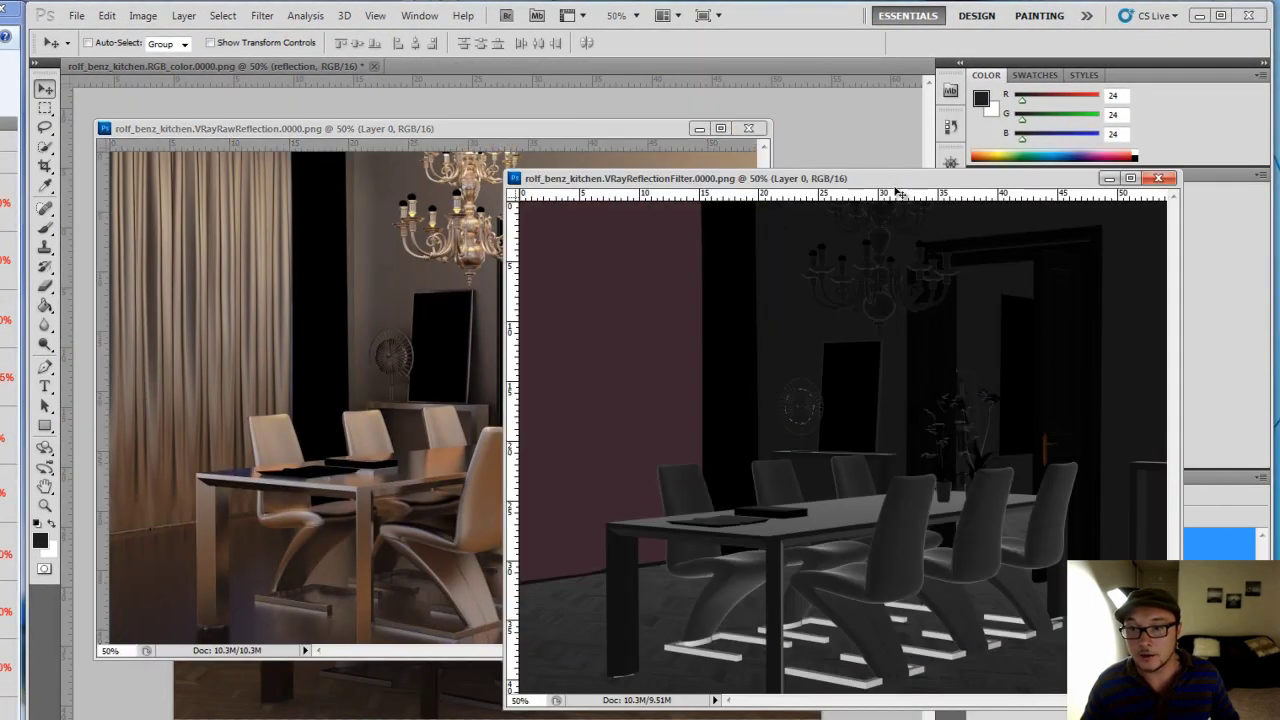
{"action": "key", "text": "ctrl+a"}
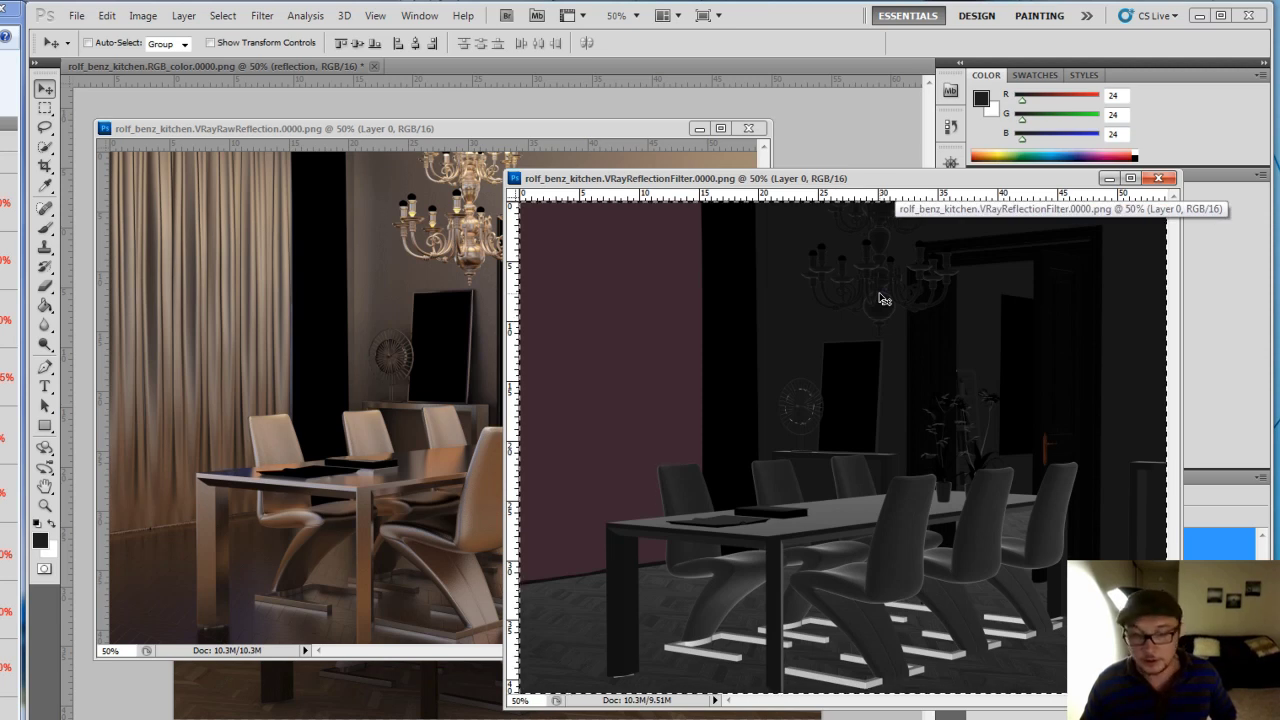
{"action": "left_click", "coordinate": [290, 128]}
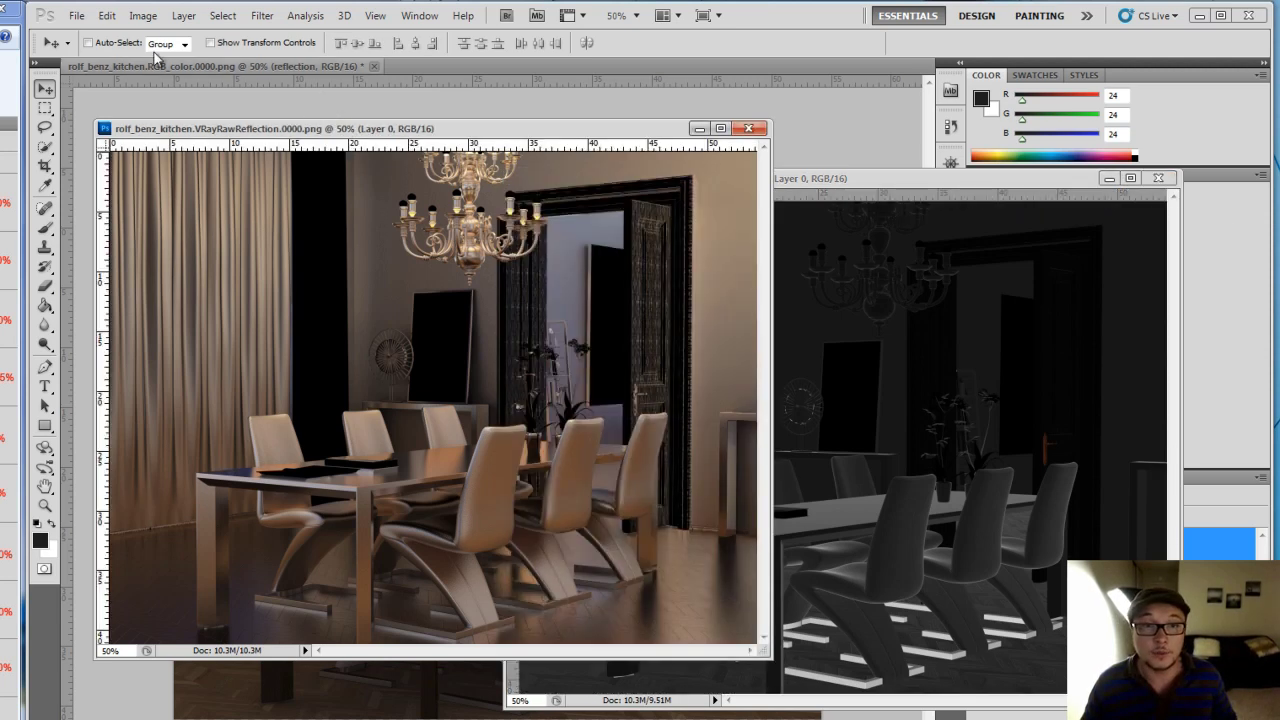
{"action": "left_click", "coordinate": [183, 15]}
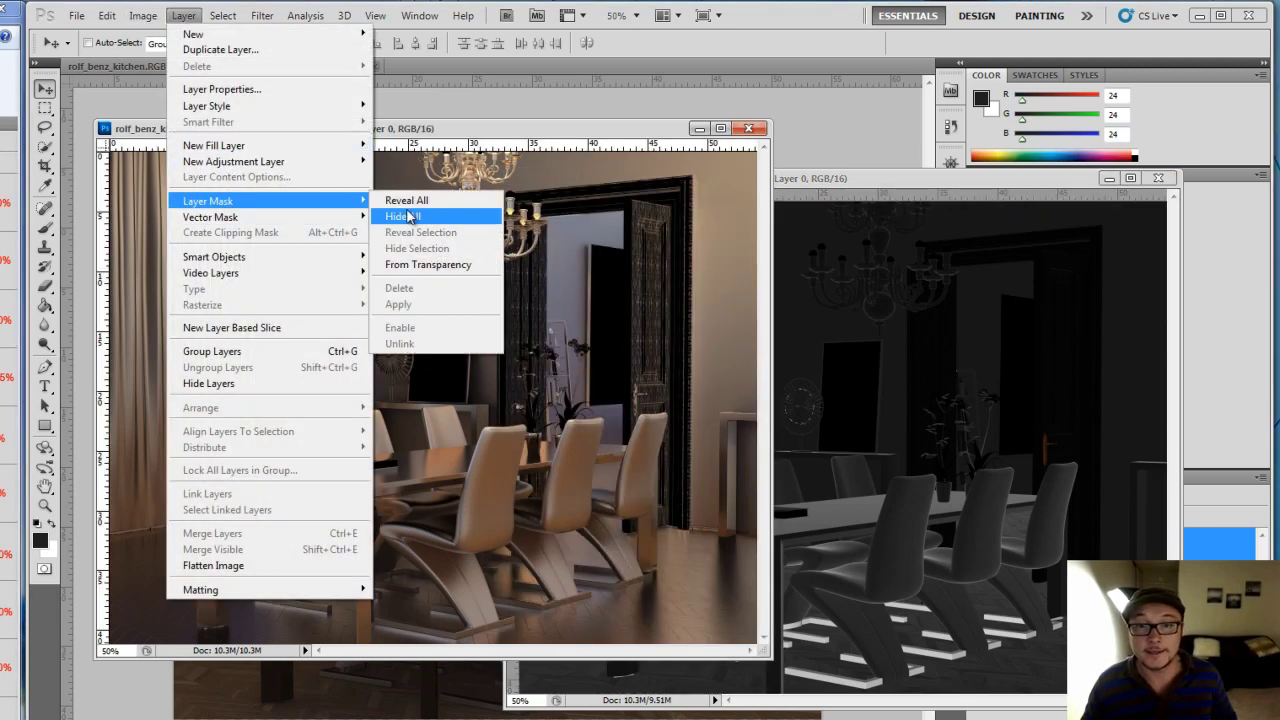
{"action": "left_click", "coordinate": [386, 198]}
Close the filter document and paste the reflection-filter image into the Layer 0 Mask channel
{"action": "left_click", "coordinate": [1158, 178]}
{"action": "left_click", "coordinate": [1037, 477]}
{"action": "left_click", "coordinate": [977, 598]}
{"action": "key", "text": "x"}
{"action": "key", "text": "ctrl+v"}
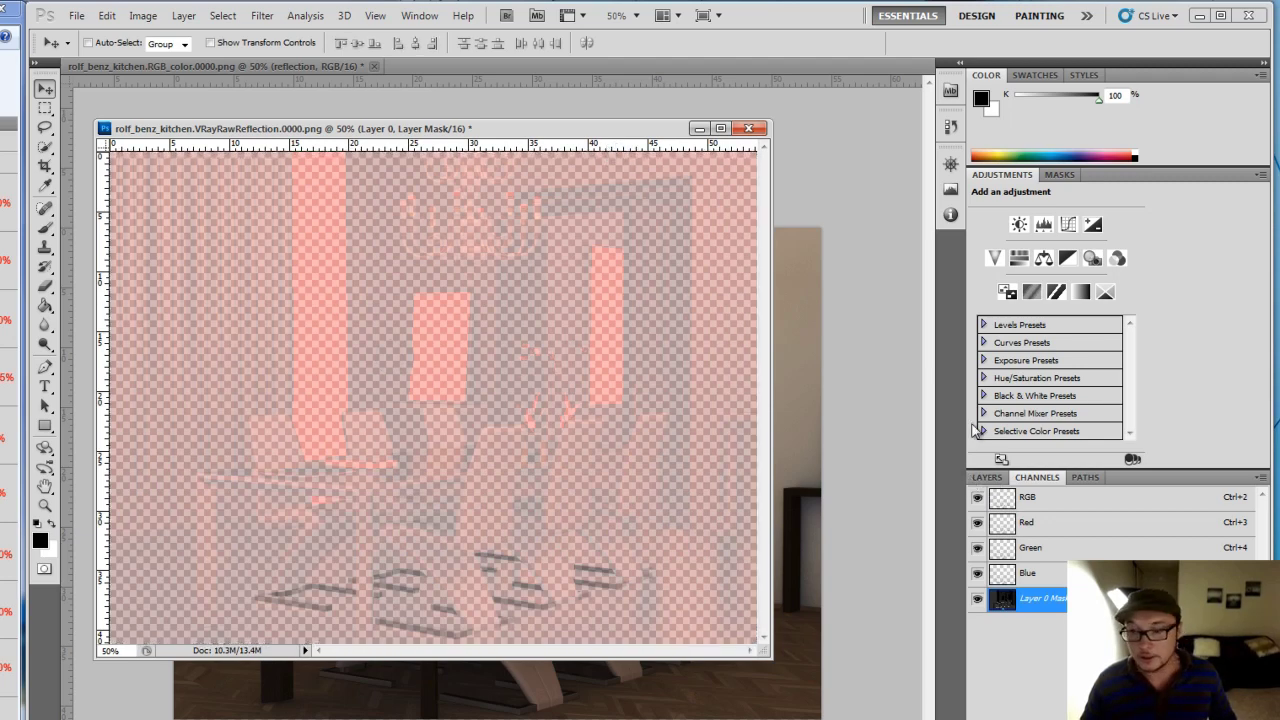
Copy the masked raw reflection layer into the kitchen document and close its source unsaved
{"action": "left_click", "coordinate": [987, 477]}
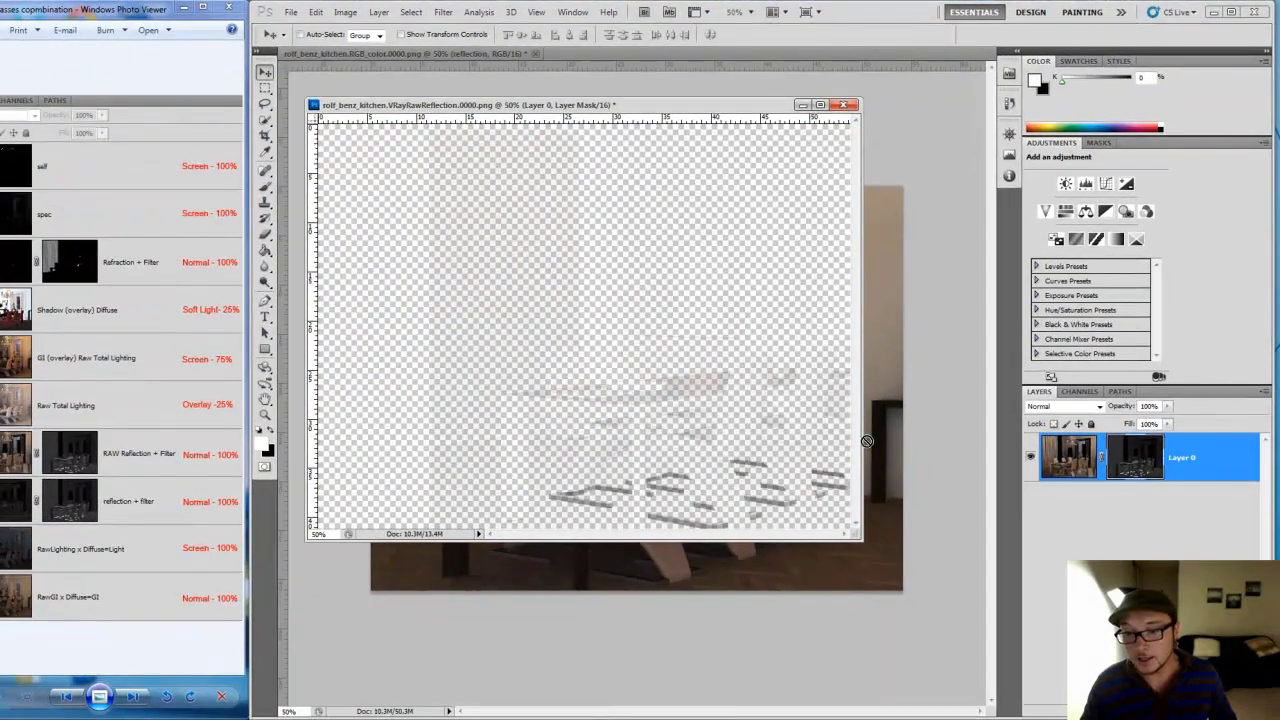
{"action": "left_click_drag", "start_coordinate": [883, 443], "coordinate": [881, 280]}
{"action": "left_click", "coordinate": [843, 106]}
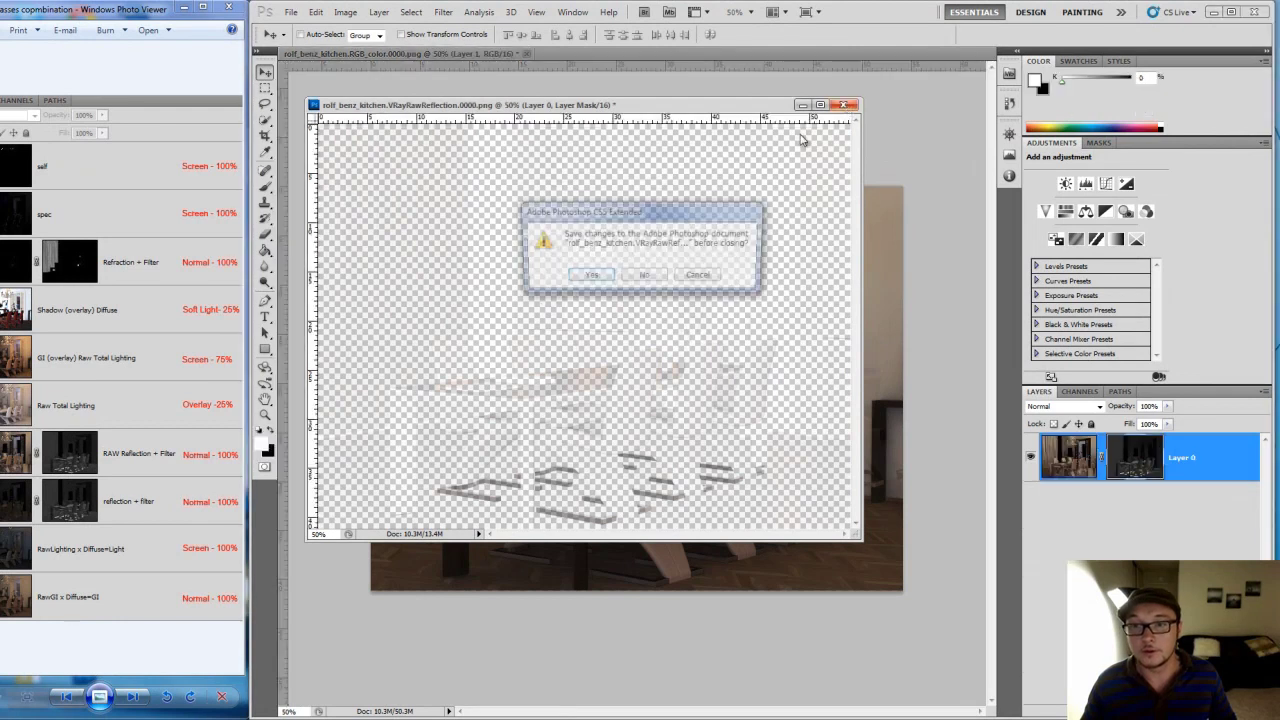
{"action": "left_click", "coordinate": [645, 282]}
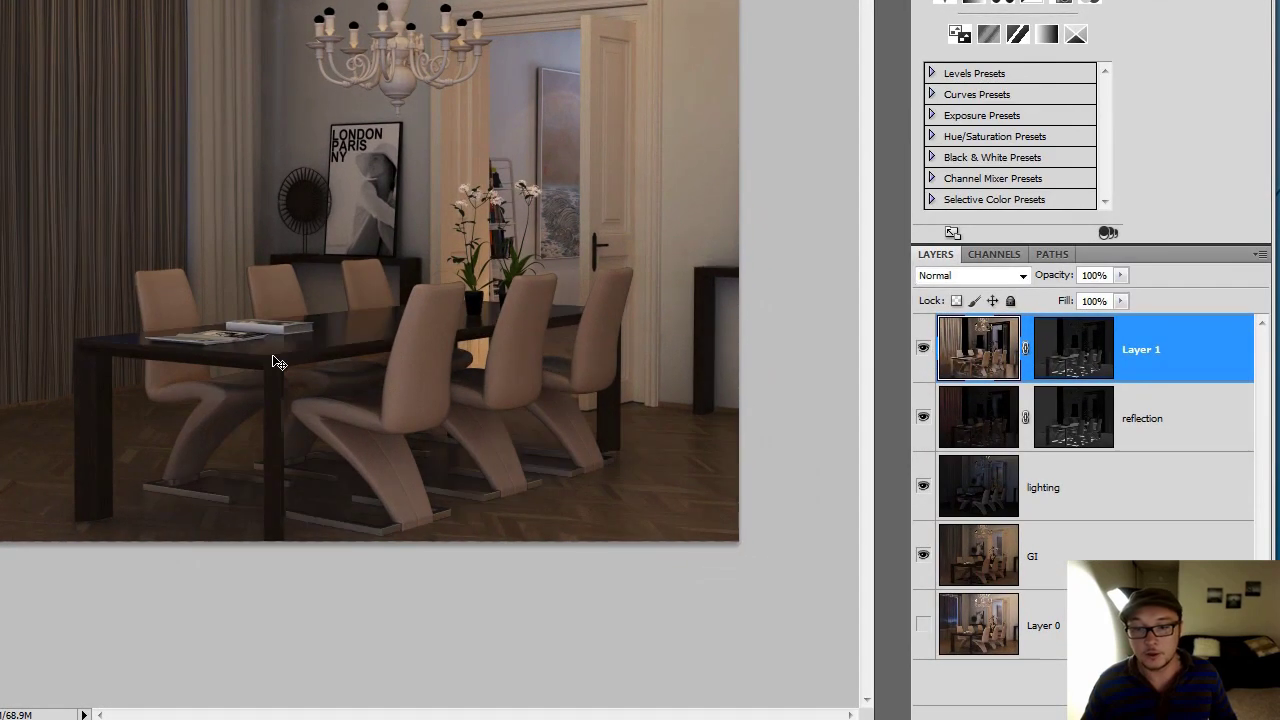
Show the masked reflection Layer 1, trial 60% opacity, and keep it at 100%
{"action": "left_click", "coordinate": [922, 348]}
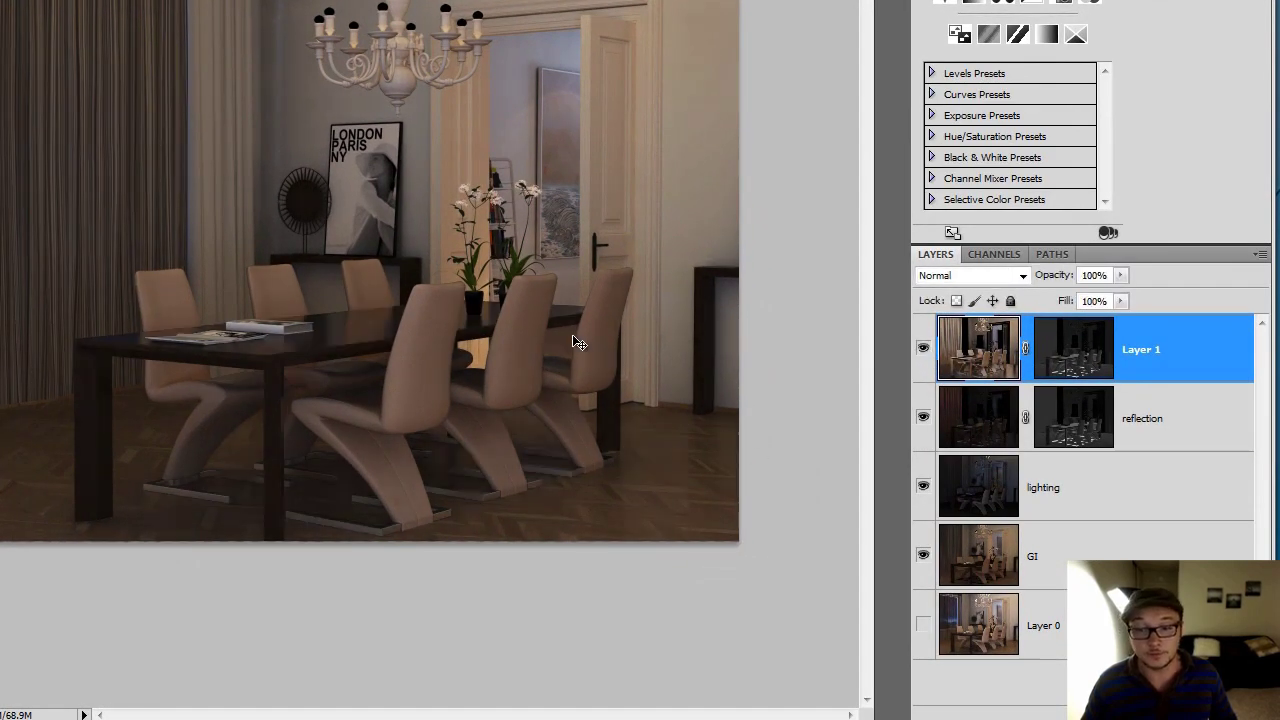
{"action": "left_click", "coordinate": [1121, 276]}
{"action": "left_click_drag", "start_coordinate": [1121, 297], "coordinate": [1082, 311]}
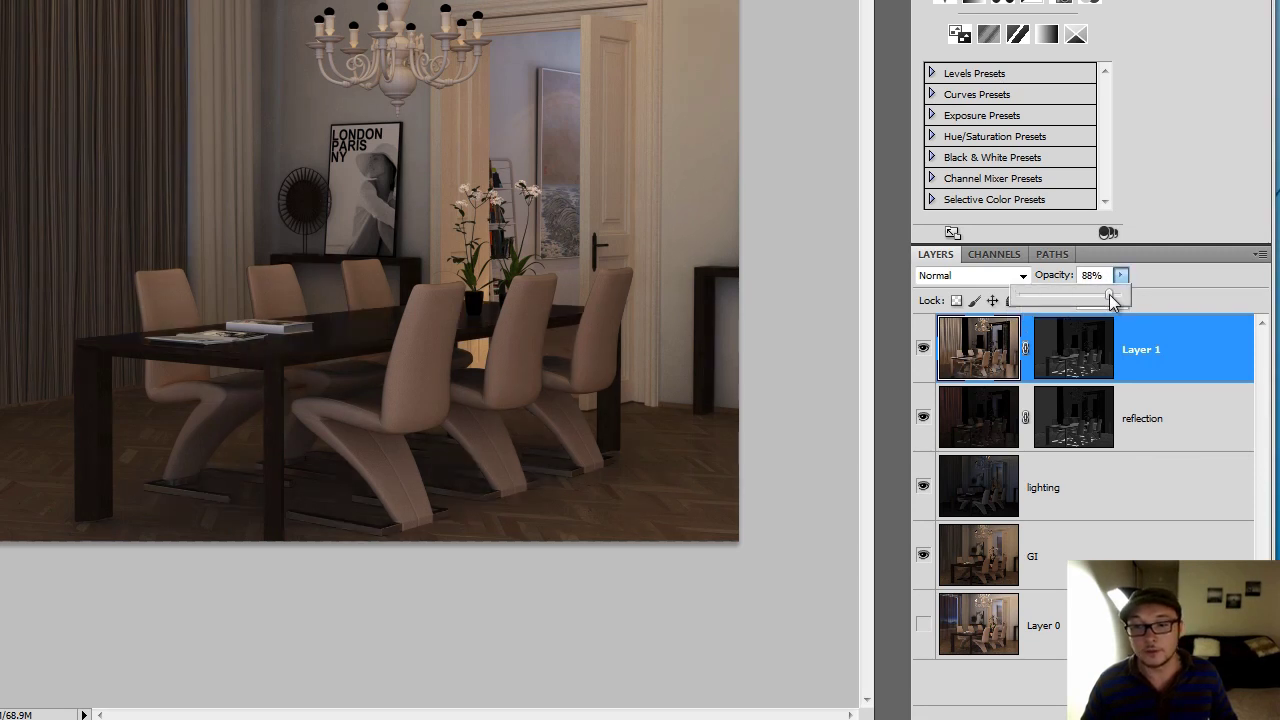
{"action": "left_click_drag", "start_coordinate": [1082, 311], "coordinate": [1168, 325]}
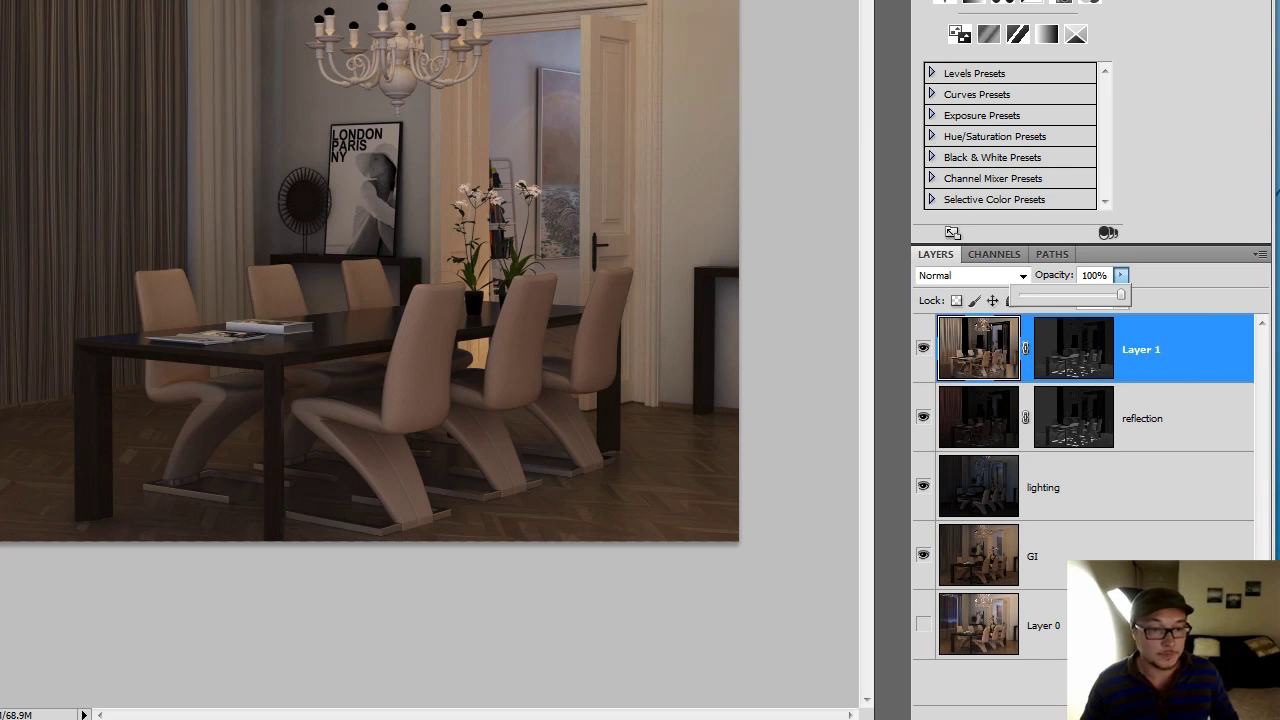
{"action": "key", "text": "Return"}
{"action": "key", "text": "alt+Tab"}
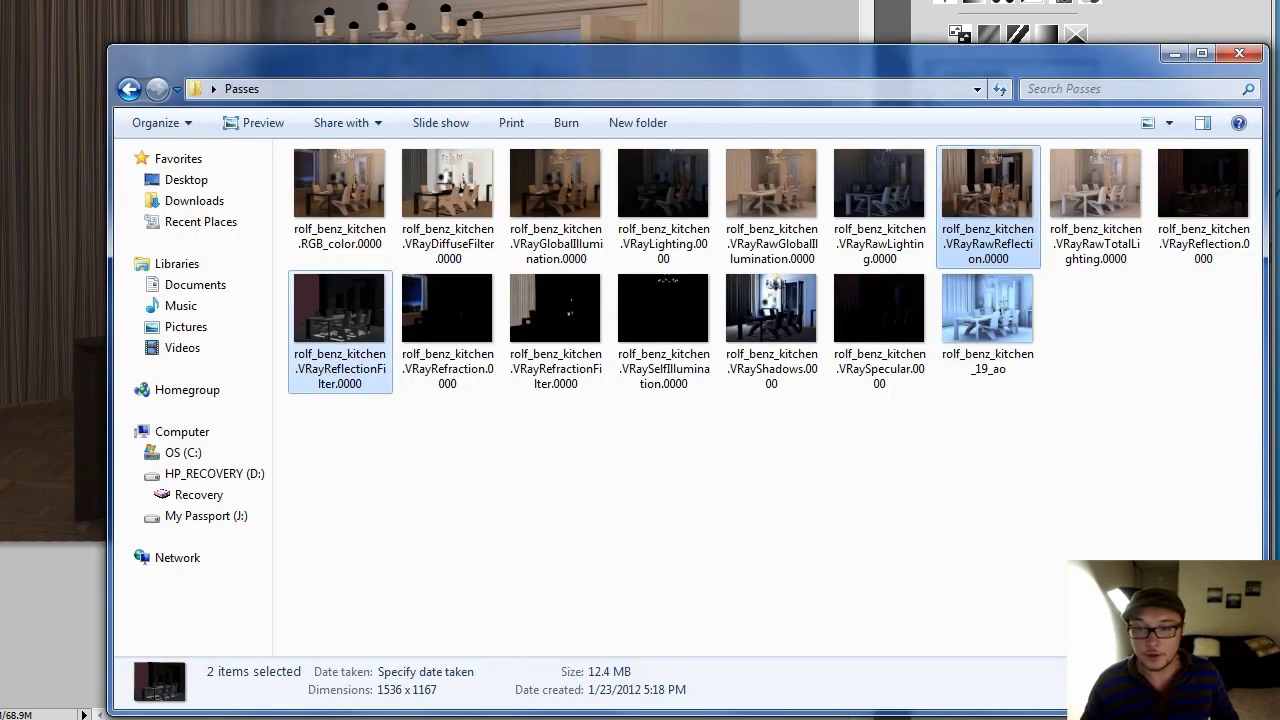
Bring the VRayRawTotalLighting pass into the kitchen composite as Layer 2
{"action": "left_click", "coordinate": [1095, 200]}
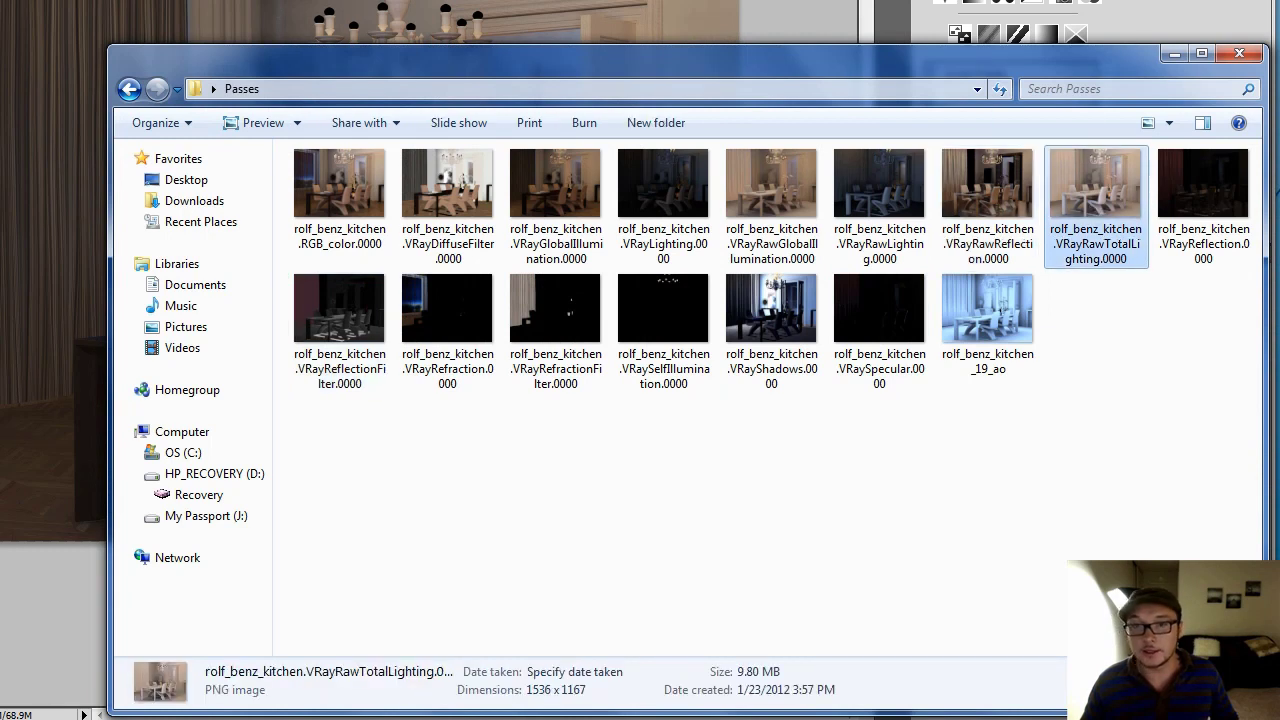
{"action": "key", "text": "alt+Tab"}
{"action": "key", "text": "ctrl+Tab"}
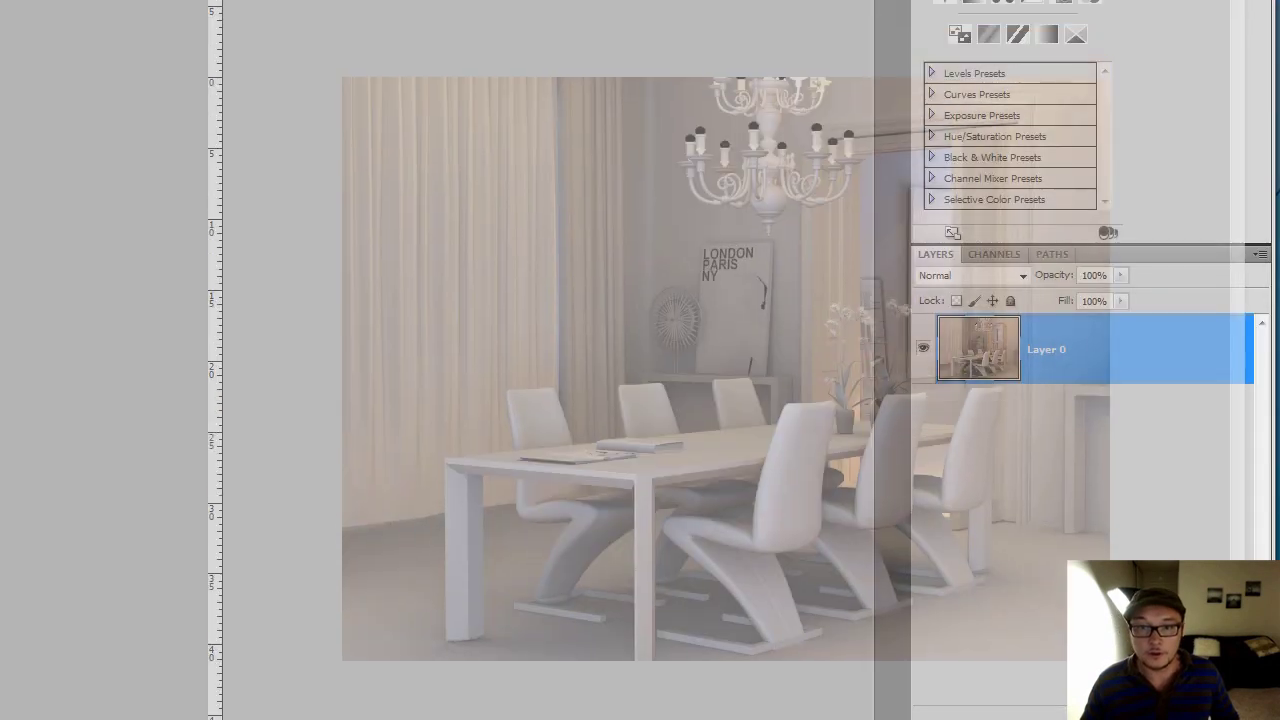
{"action": "left_click_drag", "start_coordinate": [300, 10], "coordinate": [444, 144]}
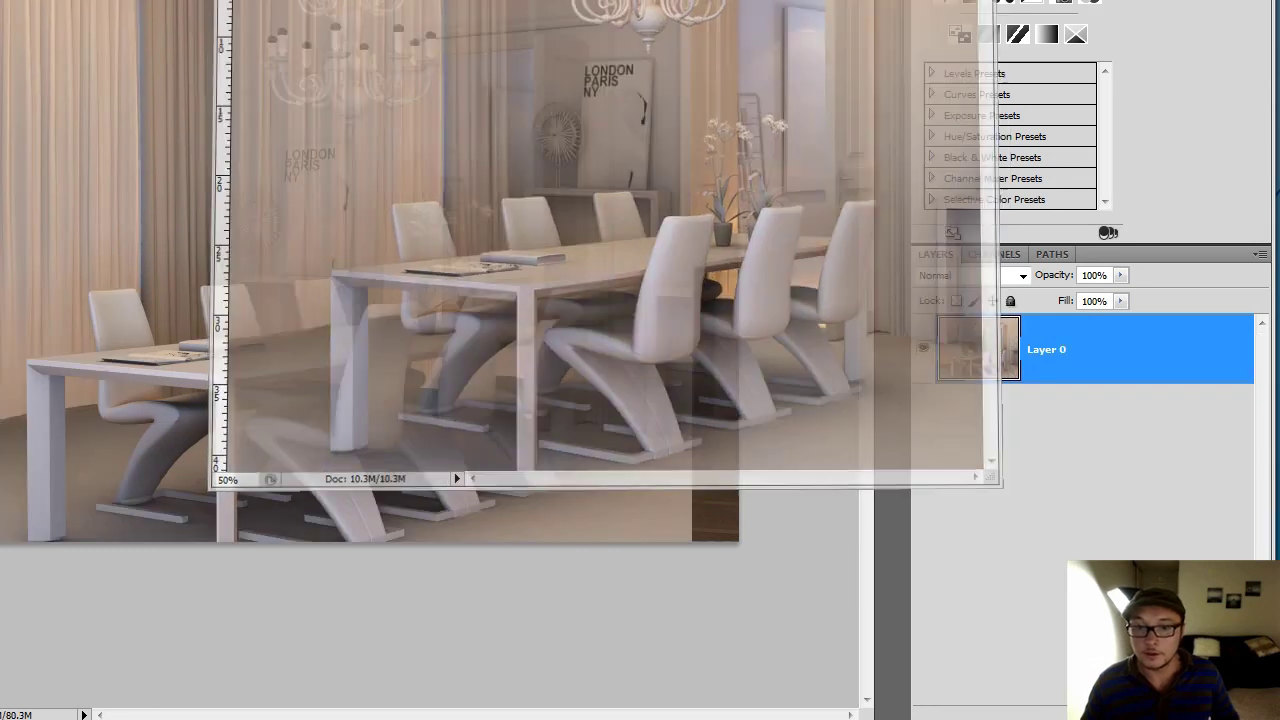
{"action": "left_click_drag", "start_coordinate": [667, 8], "coordinate": [383, 218]}
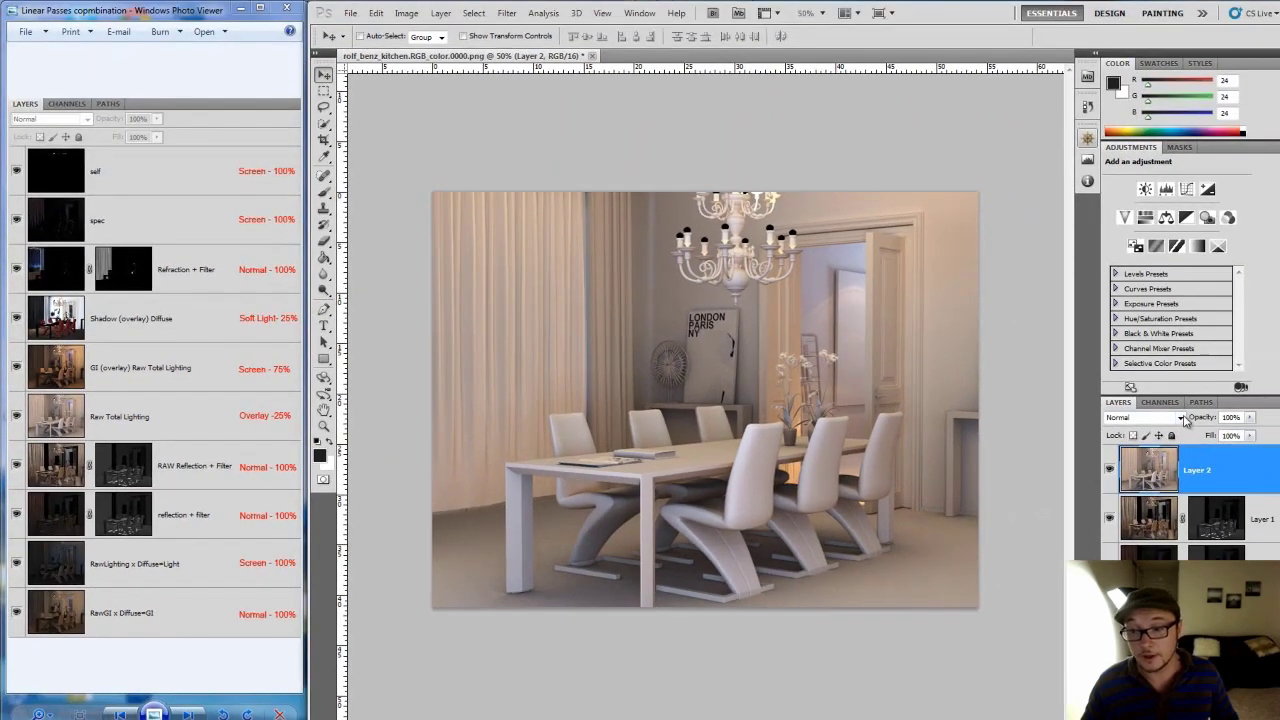
Blend Layer 2 as Overlay at 25% opacity
{"action": "left_click", "coordinate": [1181, 418]}
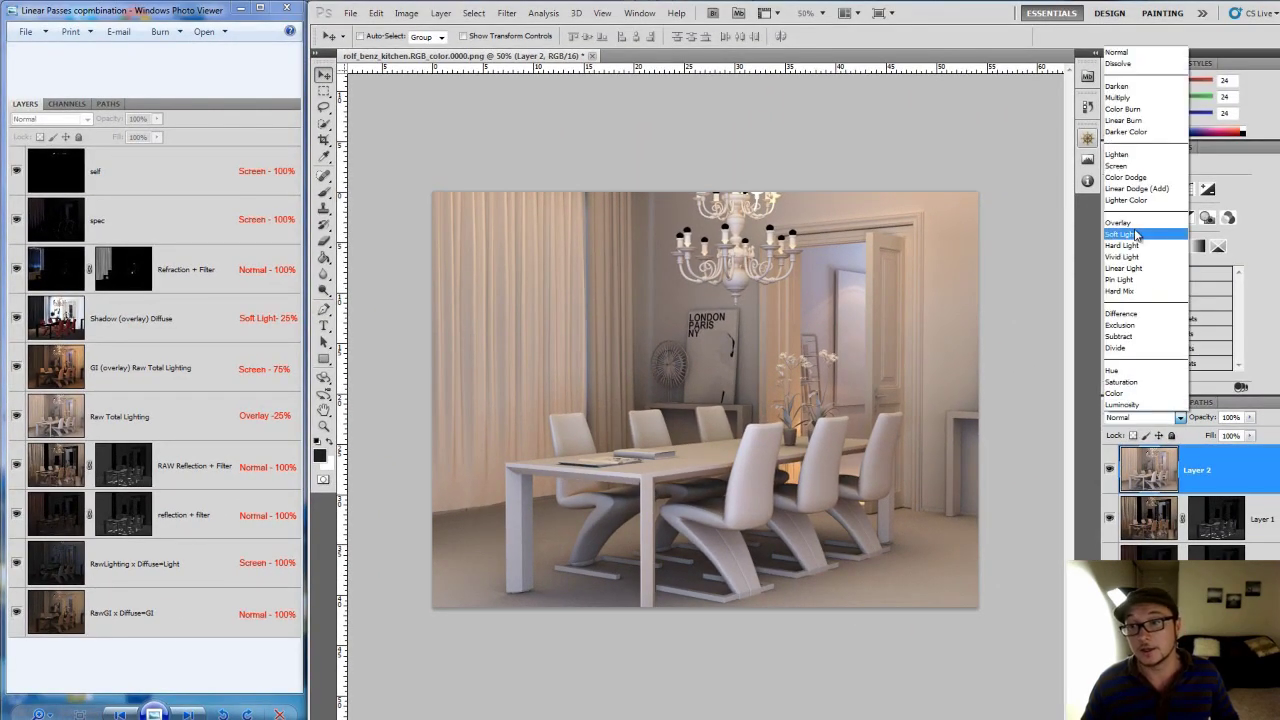
{"action": "left_click", "coordinate": [1151, 242]}
{"action": "left_click", "coordinate": [1250, 418]}
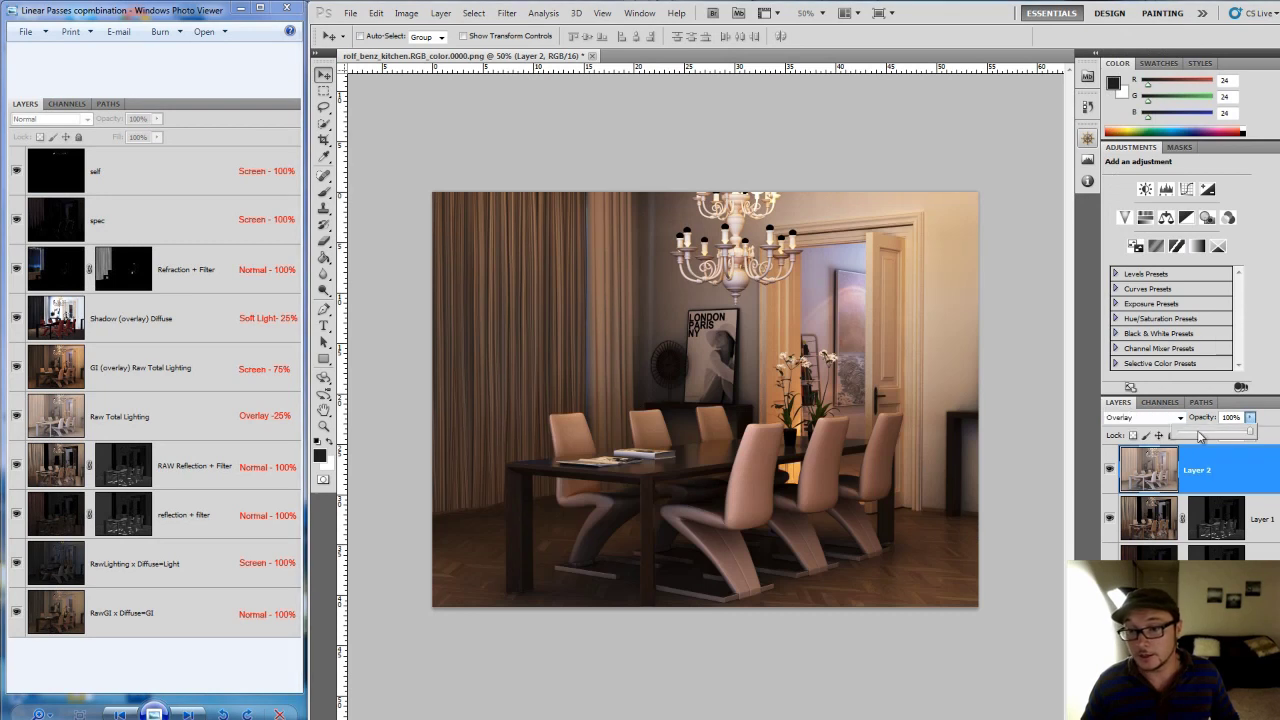
{"action": "mouse_move", "coordinate": [1184, 436]}
{"action": "left_mouse_down"}
{"action": "mouse_move", "coordinate": [1249, 432]}
{"action": "mouse_move", "coordinate": [1187, 451]}
{"action": "mouse_move", "coordinate": [1249, 459]}
{"action": "mouse_move", "coordinate": [1189, 465]}
{"action": "mouse_move", "coordinate": [1207, 470]}
{"action": "left_mouse_up"}
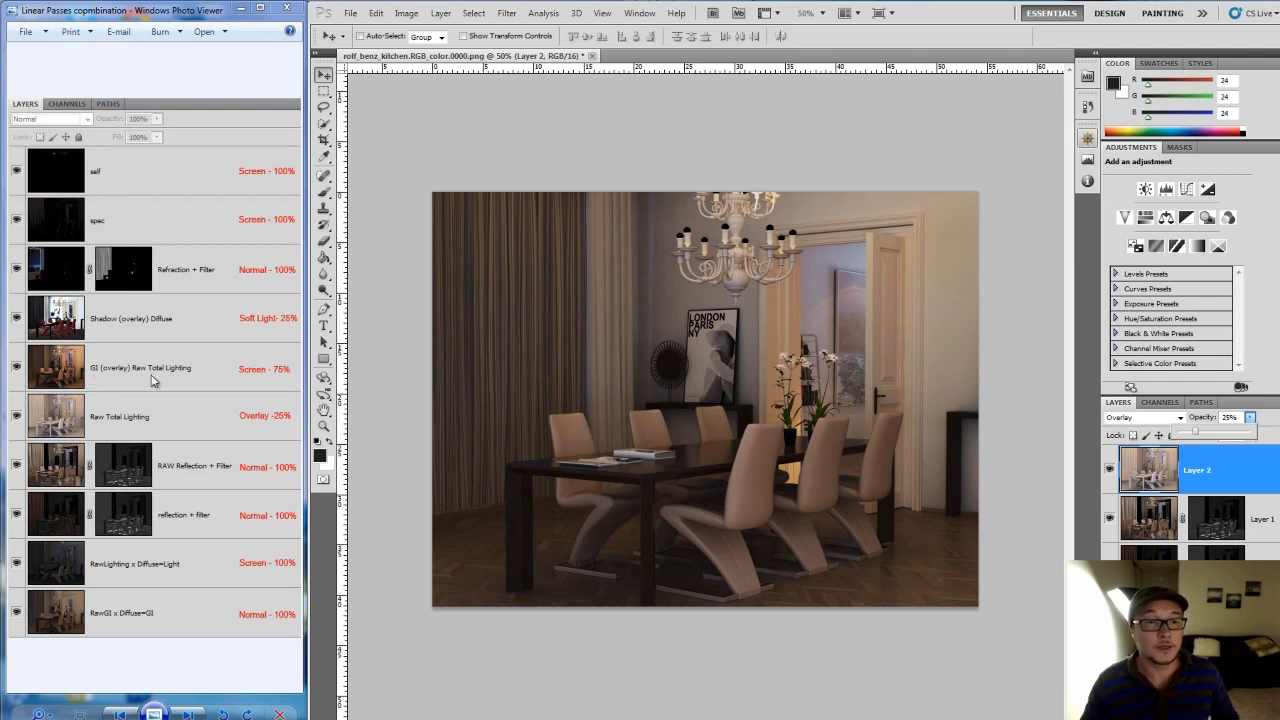
{"action": "left_click", "coordinate": [249, 670]}
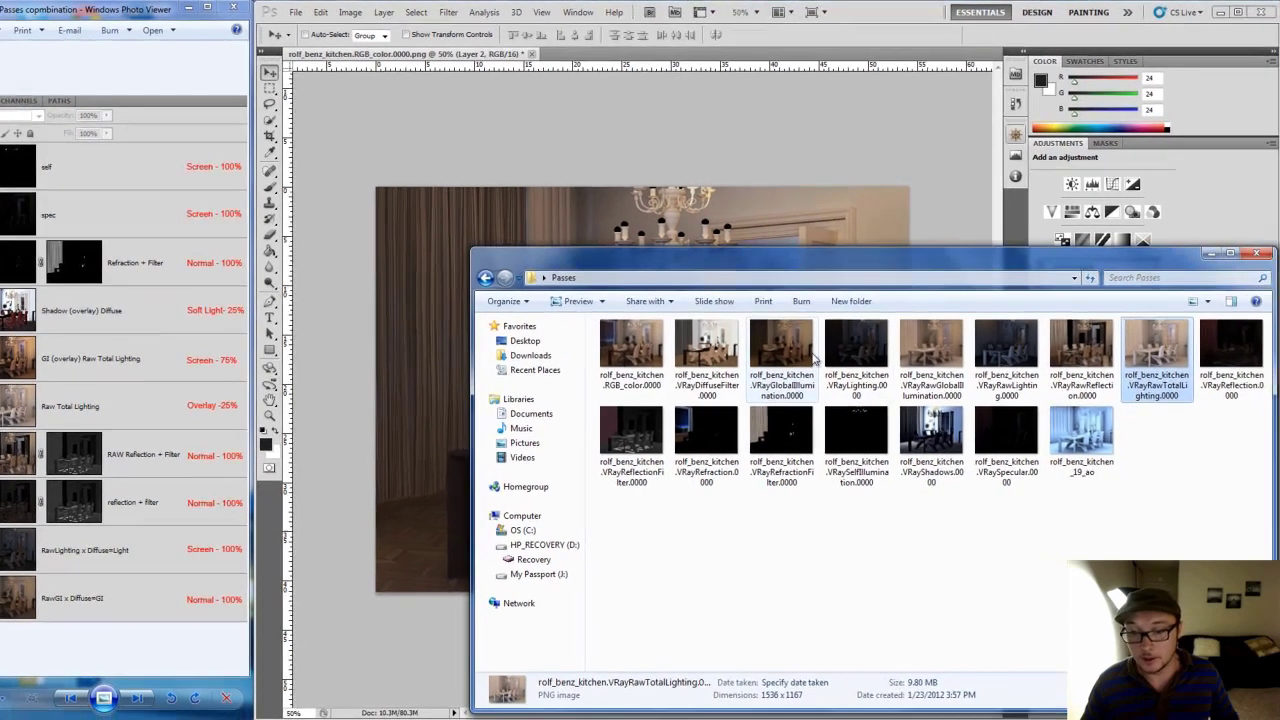
Open the GlobalIllumination and RawTotalLighting passes and copy RawTotalLighting onto the GI document
{"action": "left_click", "coordinate": [858, 375]}
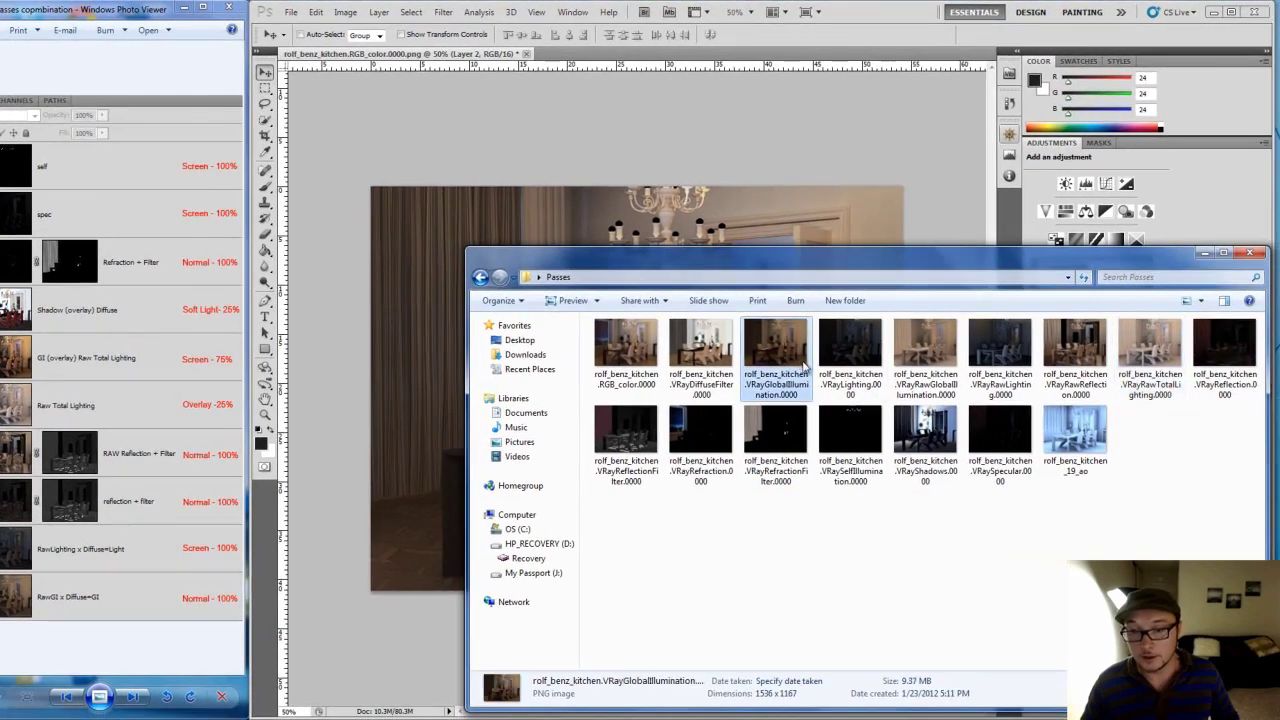
{"action": "left_click", "coordinate": [1175, 390], "text": "ctrl"}
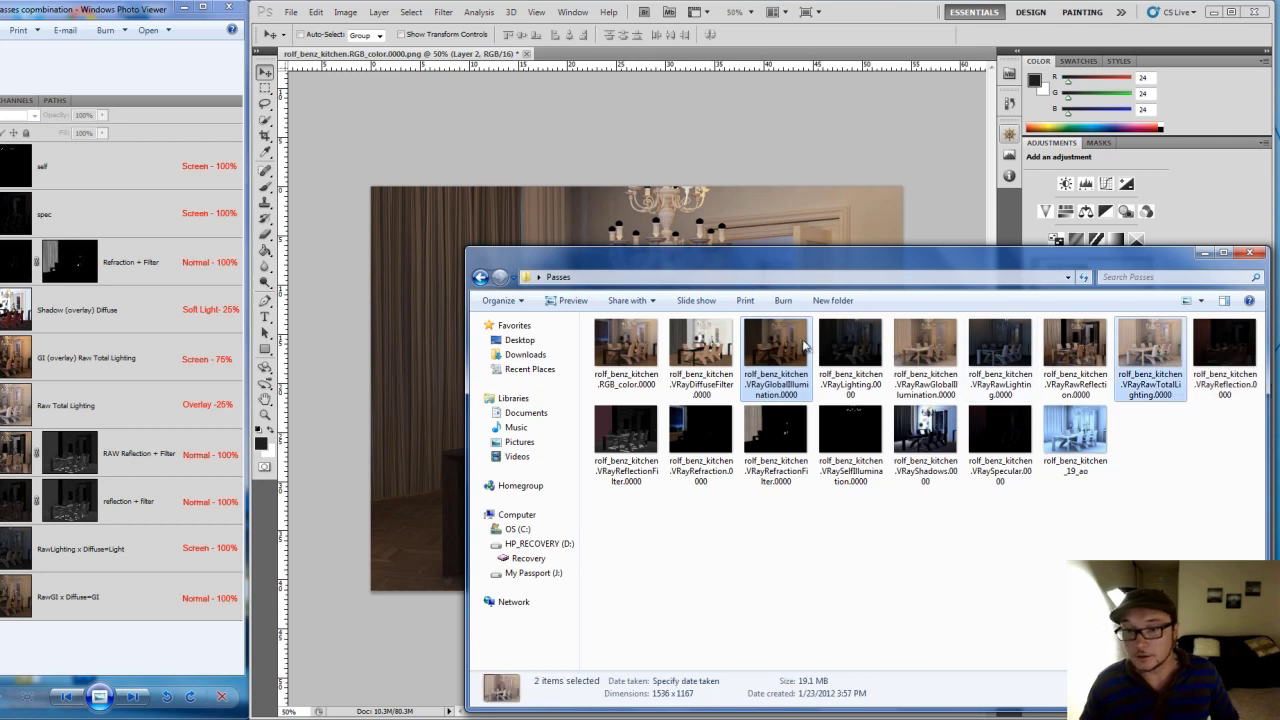
{"action": "left_click_drag", "start_coordinate": [778, 133], "coordinate": [770, 58]}
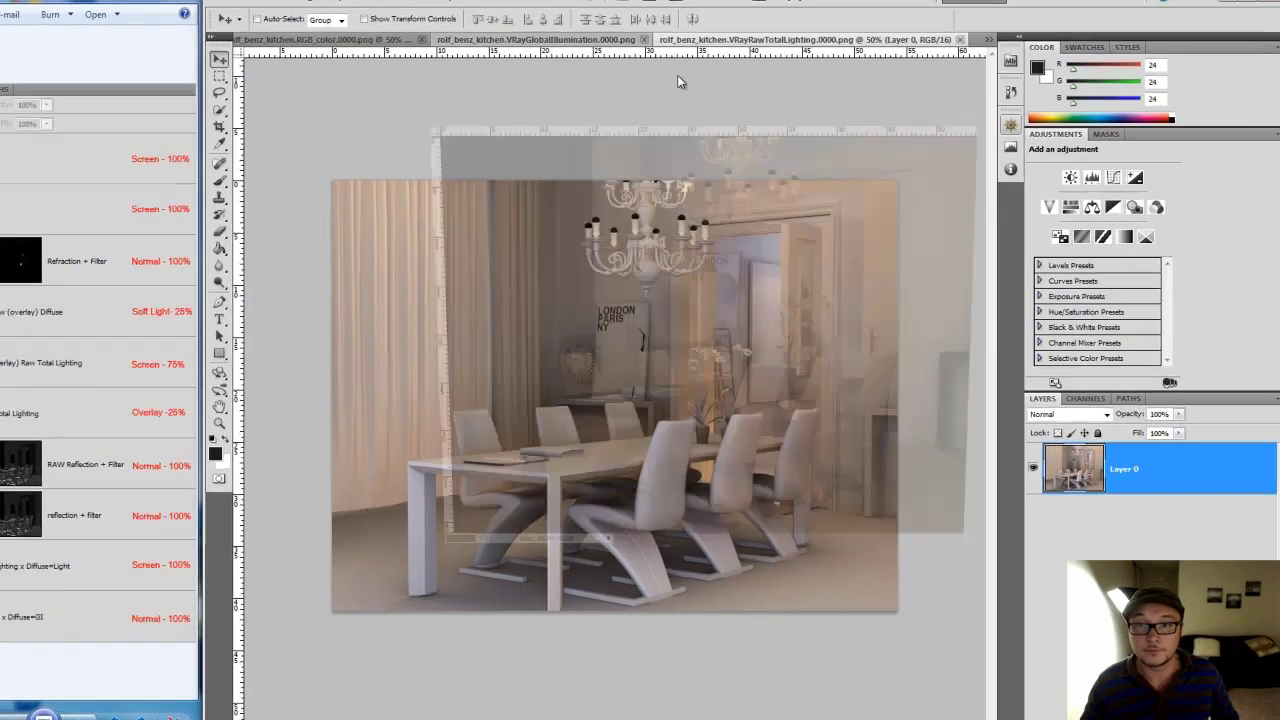
{"action": "left_click_drag", "start_coordinate": [600, 53], "coordinate": [623, 134]}
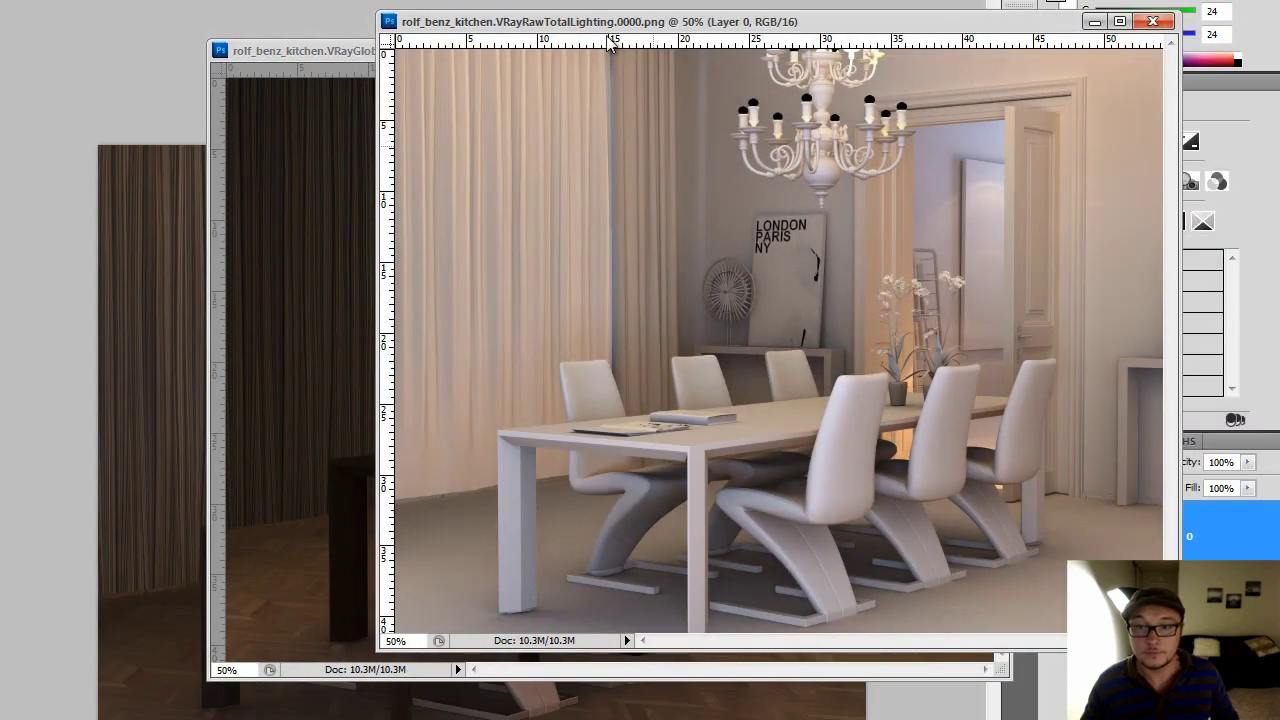
{"action": "left_click_drag", "start_coordinate": [615, 28], "coordinate": [1003, 38]}
{"action": "left_click_drag", "start_coordinate": [1009, 363], "coordinate": [537, 334]}
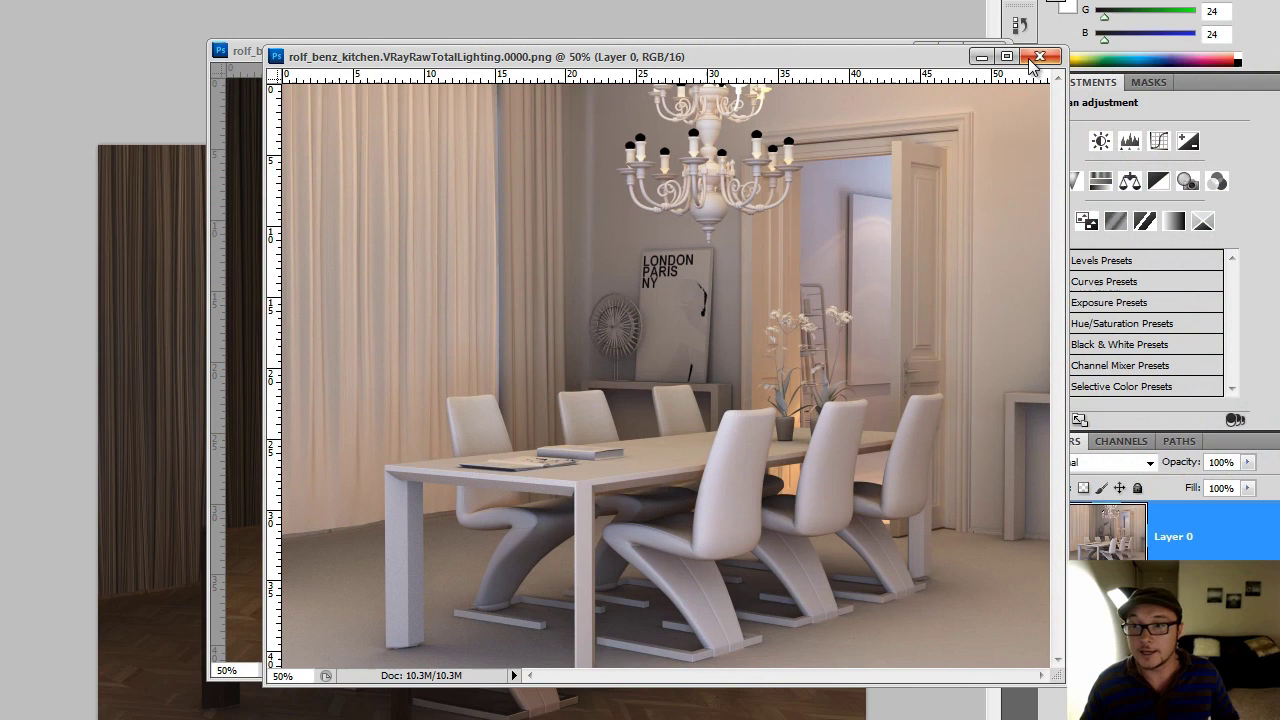
{"action": "mouse_move", "coordinate": [747, 194]}
{"action": "left_mouse_down"}
{"action": "mouse_move", "coordinate": [813, 214]}
{"action": "mouse_move", "coordinate": [689, 336]}
{"action": "left_mouse_up"}
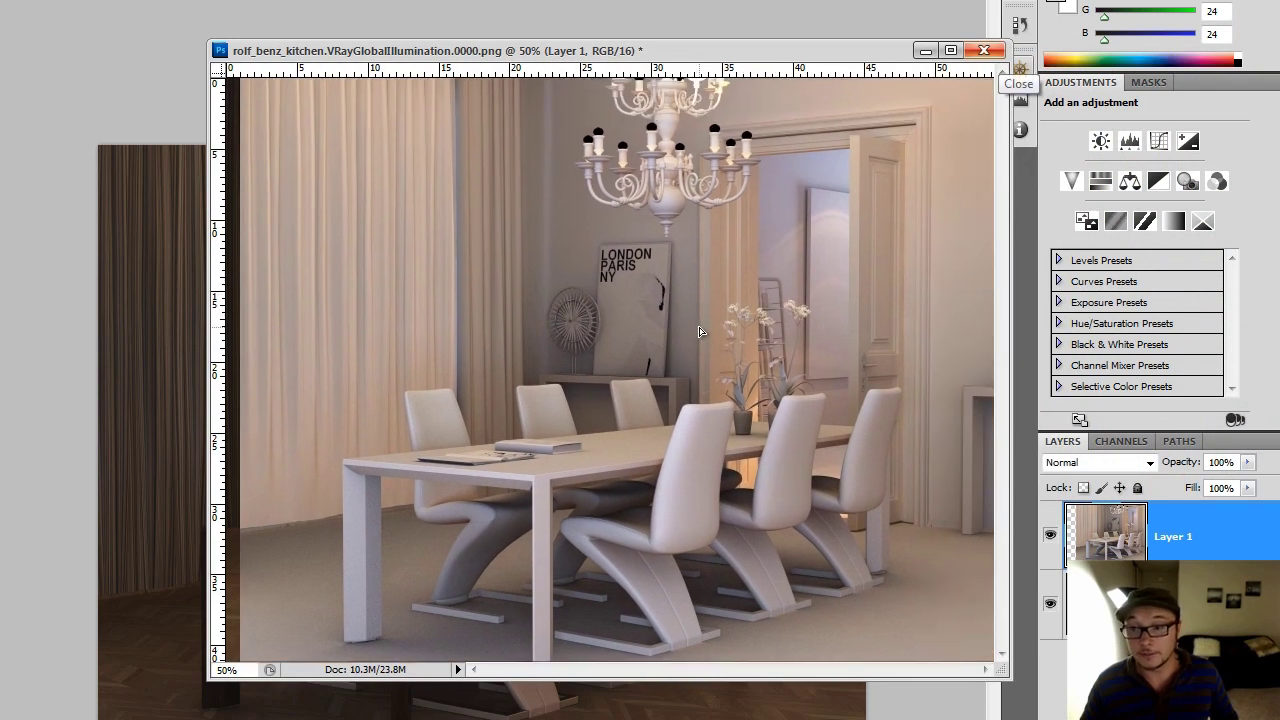
Set the copied lighting layer to Overlay and merge it down into the GI layer
{"action": "left_click", "coordinate": [1150, 462]}
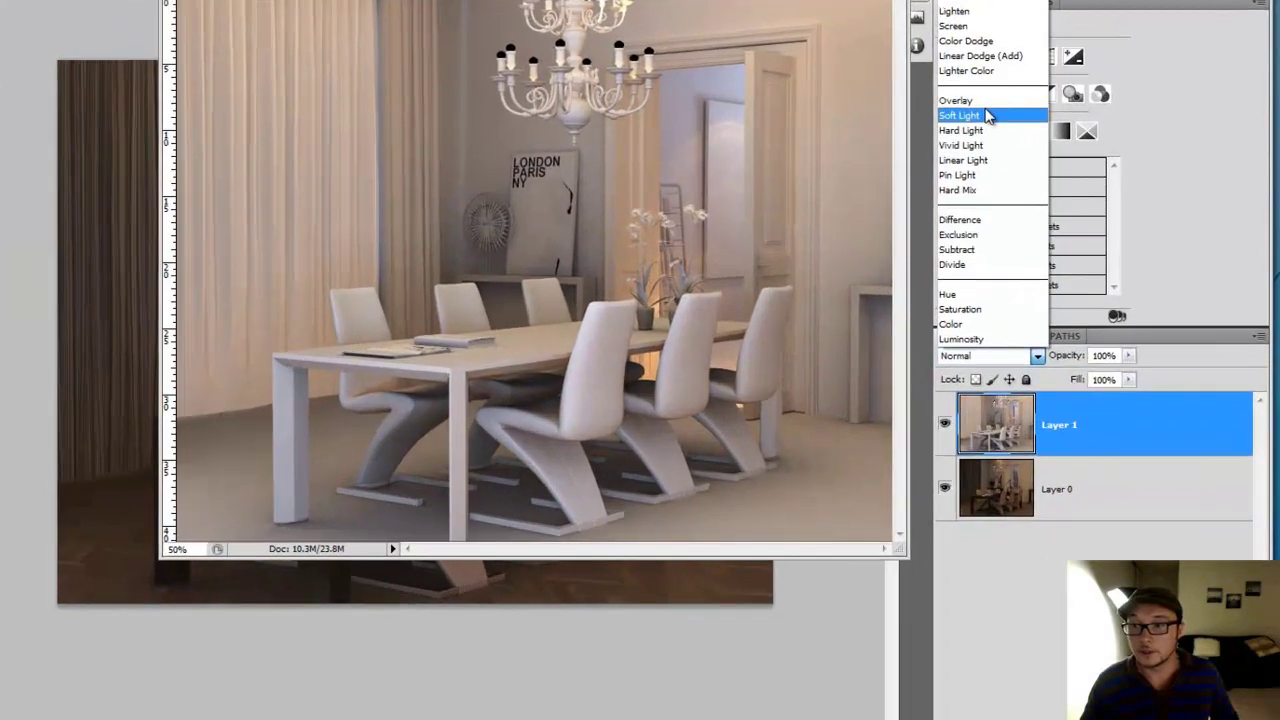
{"action": "left_click", "coordinate": [1040, 216]}
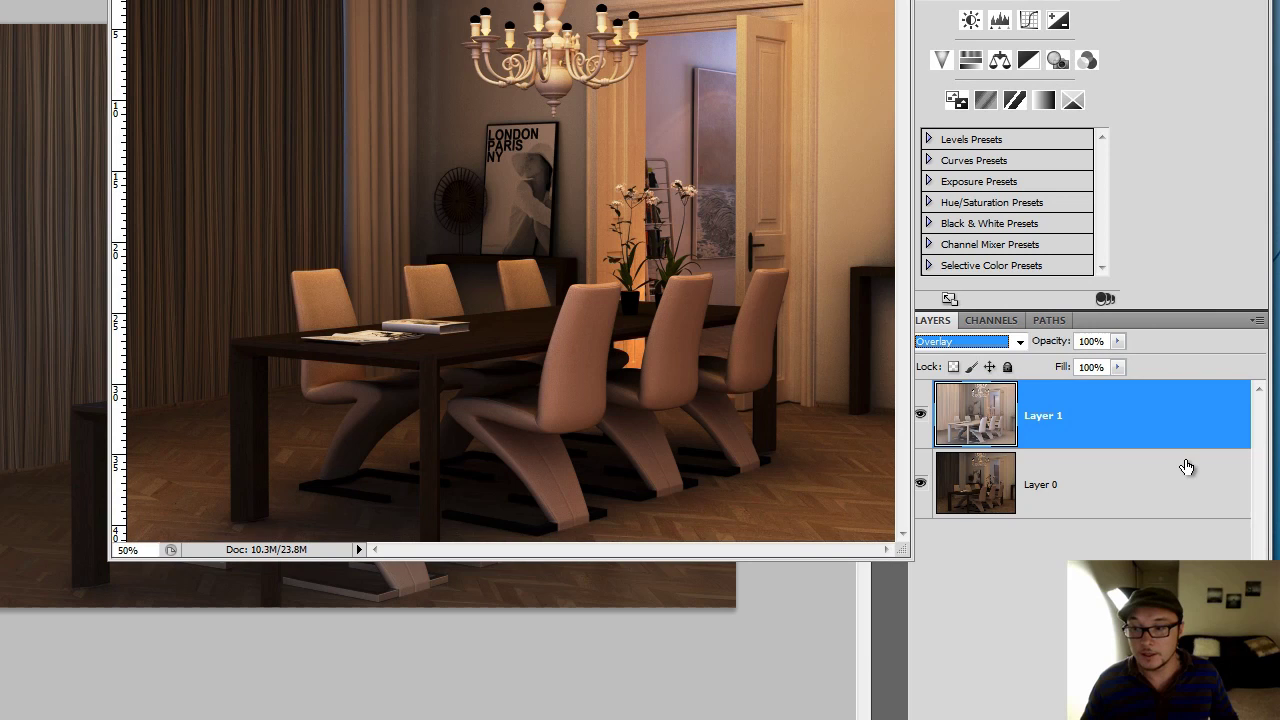
{"action": "left_click", "coordinate": [1256, 321]}
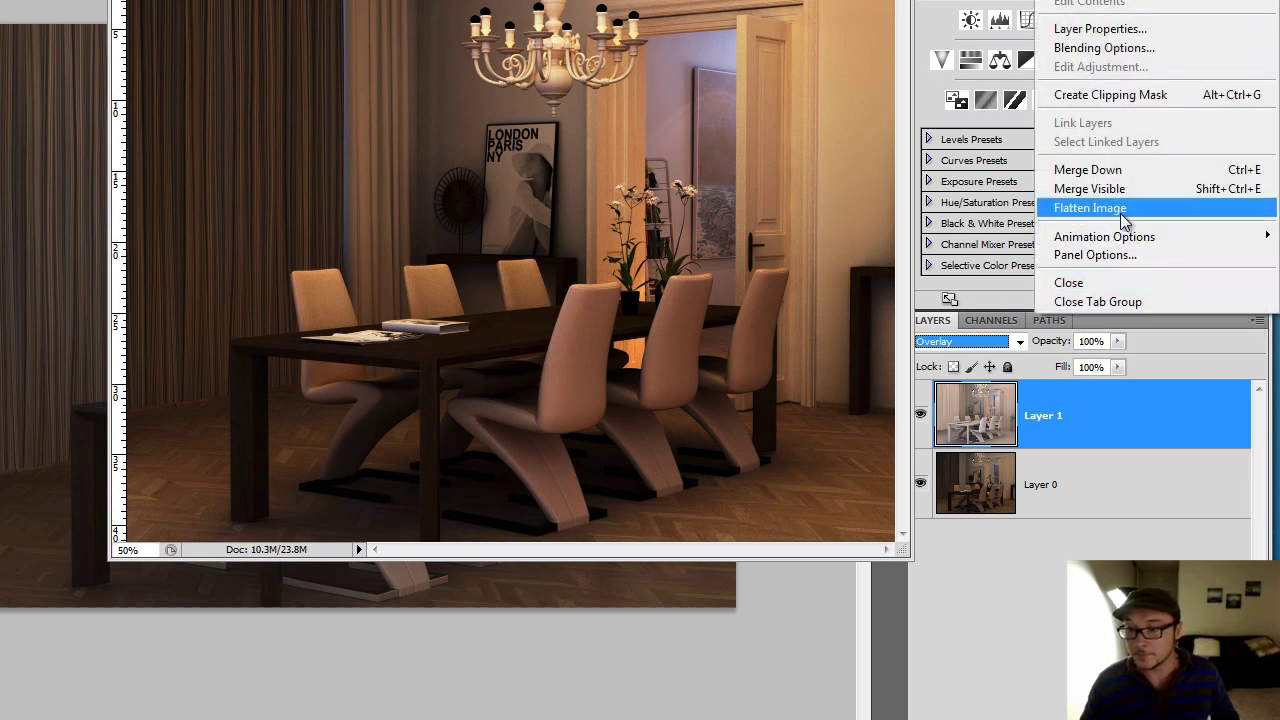
{"action": "left_click", "coordinate": [1120, 168]}
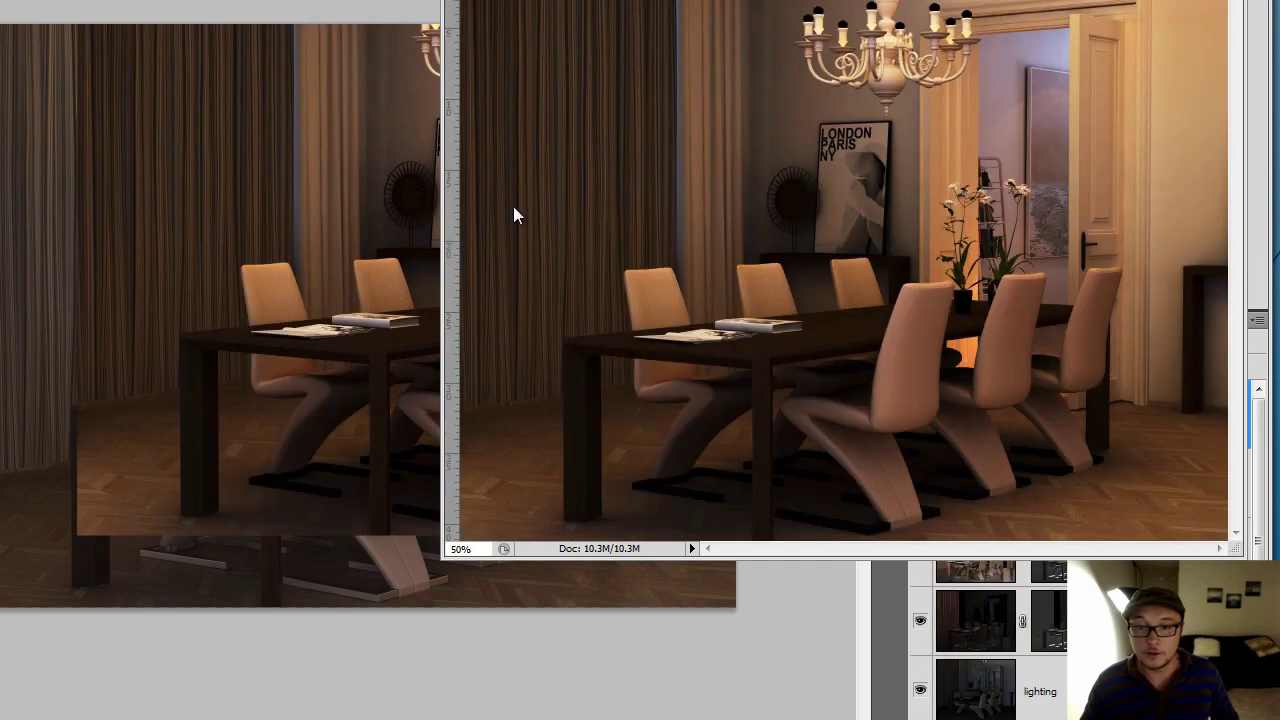
Close the merged lighting document without saving and align Layer 3 with the composite
{"action": "key", "text": "ctrl+w"}
{"action": "left_click", "coordinate": [361, 152]}
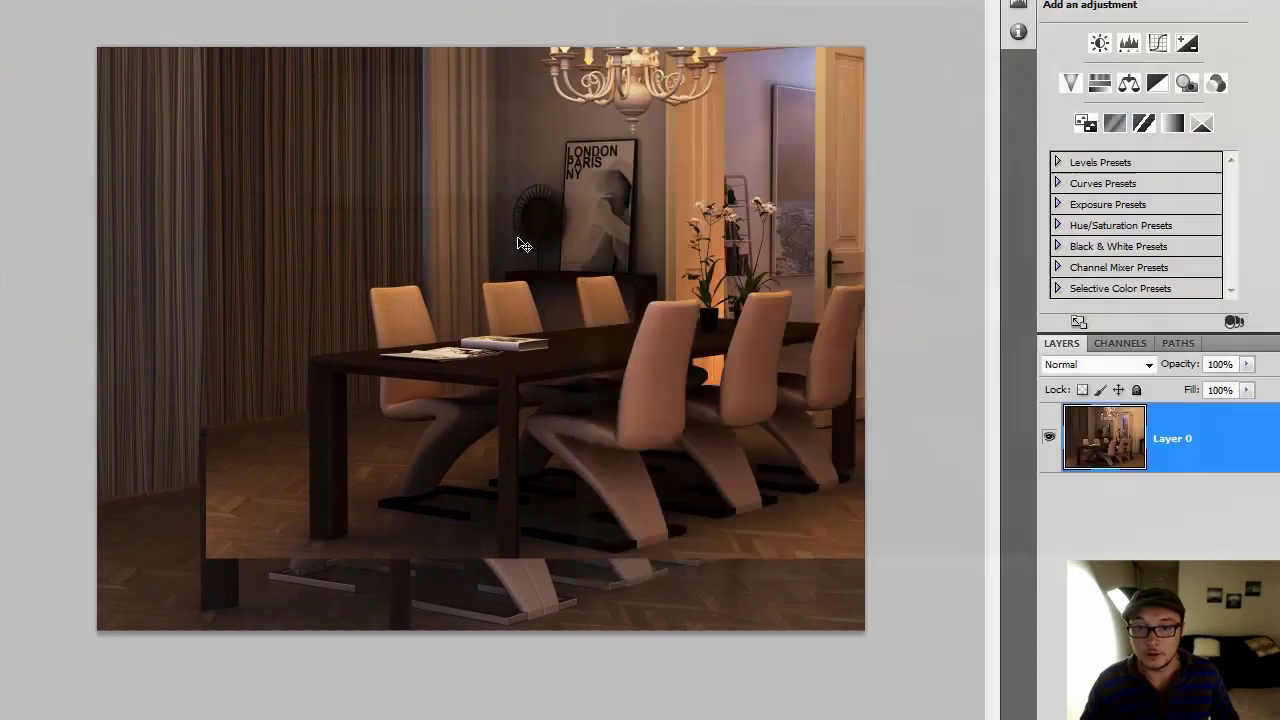
{"action": "left_click_drag", "start_coordinate": [566, 304], "coordinate": [485, 341]}
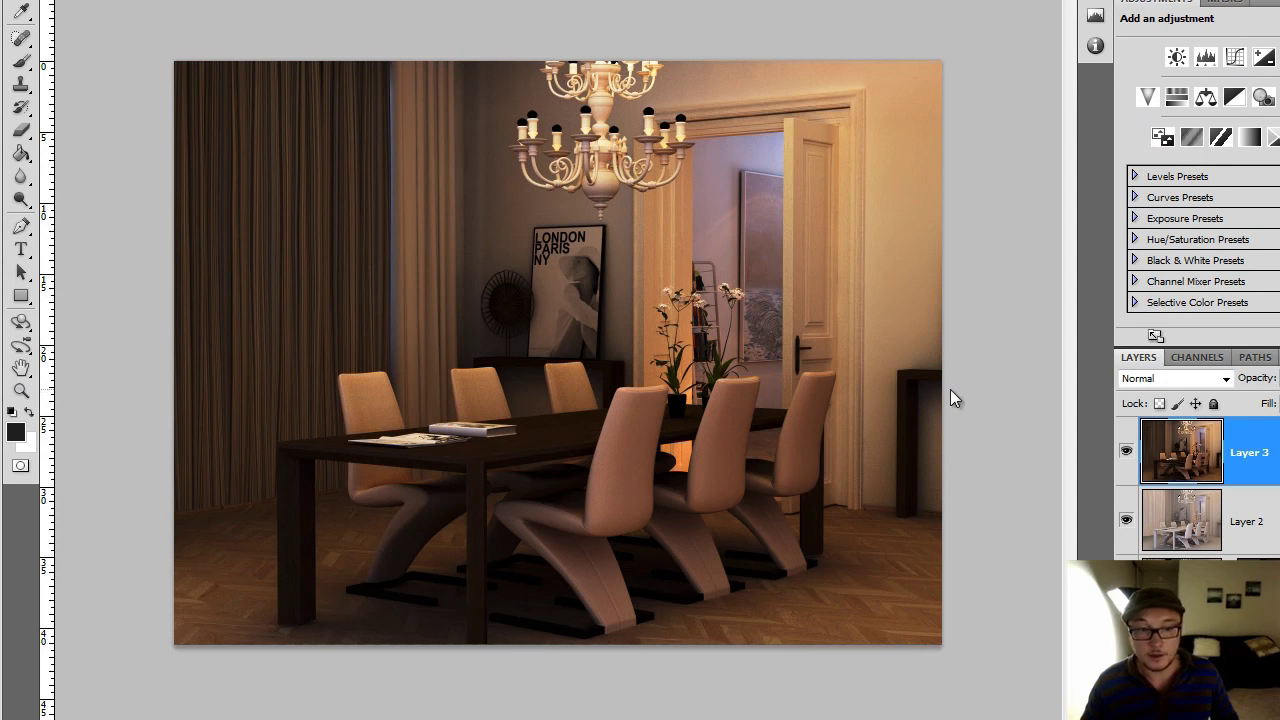
Blend Layer 3 in Screen mode at 80% opacity
{"action": "left_click", "coordinate": [1225, 378]}
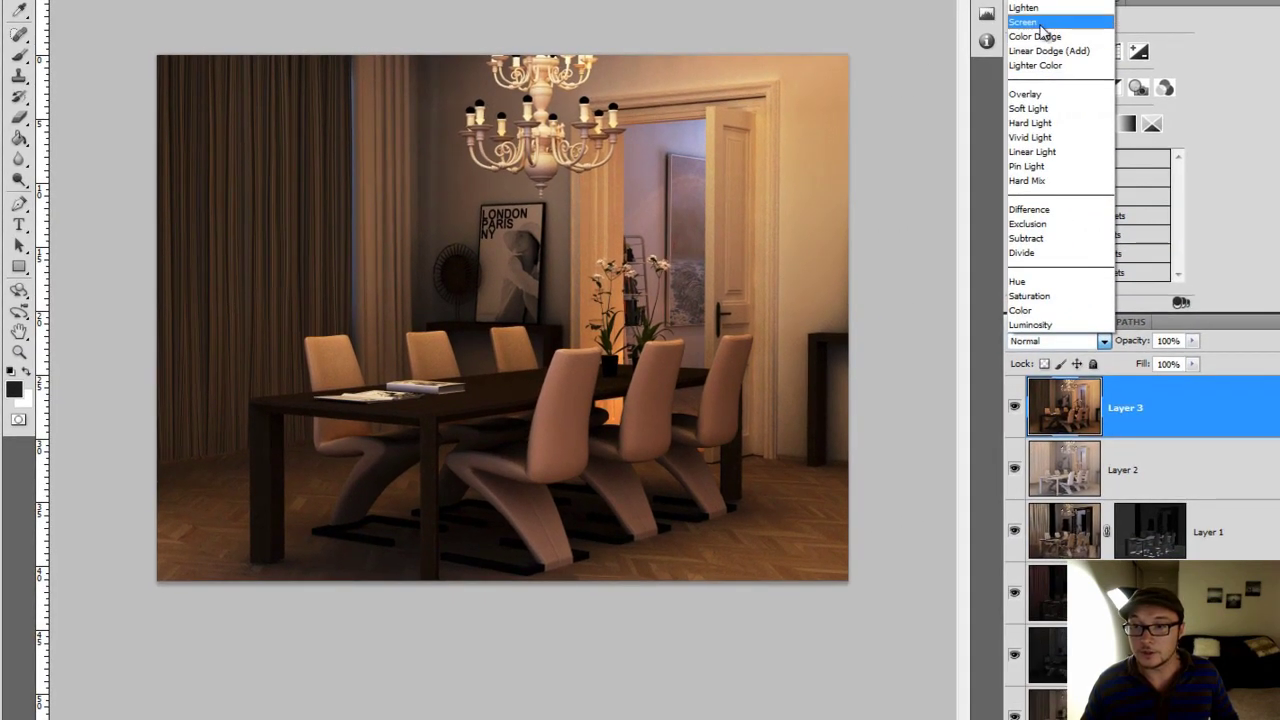
{"action": "left_click", "coordinate": [1045, 22]}
{"action": "left_click", "coordinate": [1192, 341]}
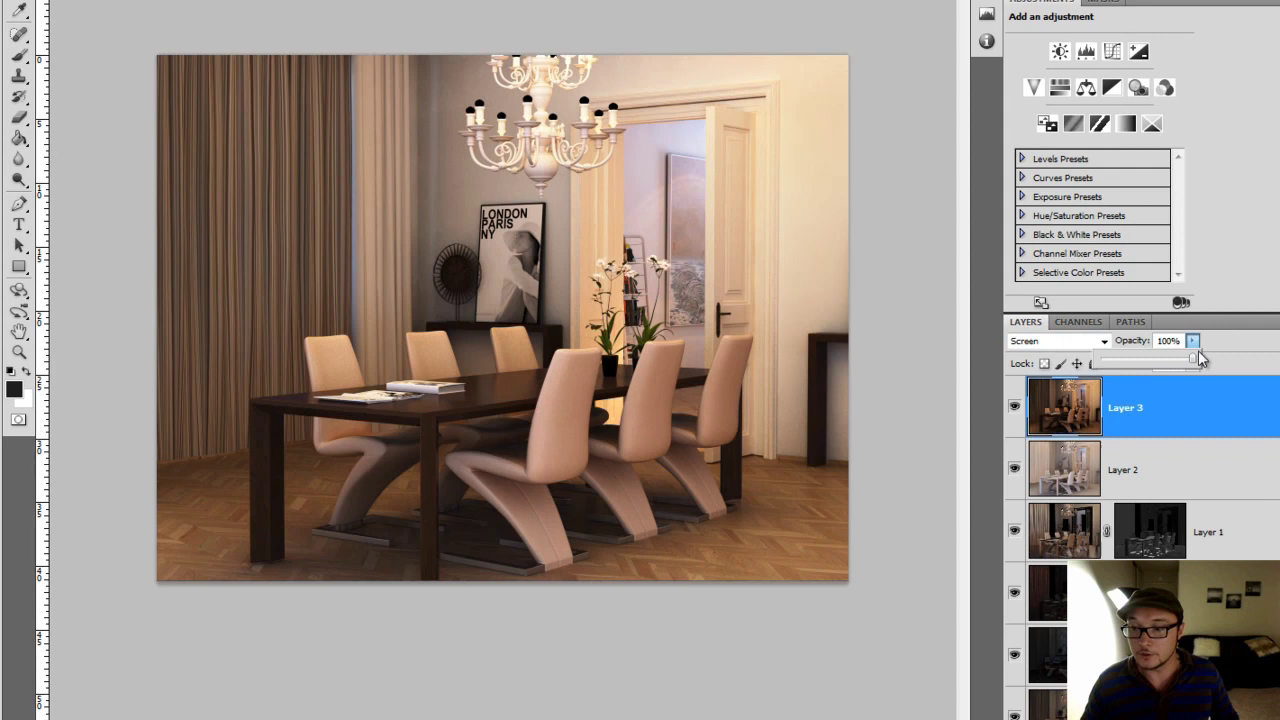
{"action": "left_click_drag", "start_coordinate": [1146, 363], "coordinate": [1048, 363]}
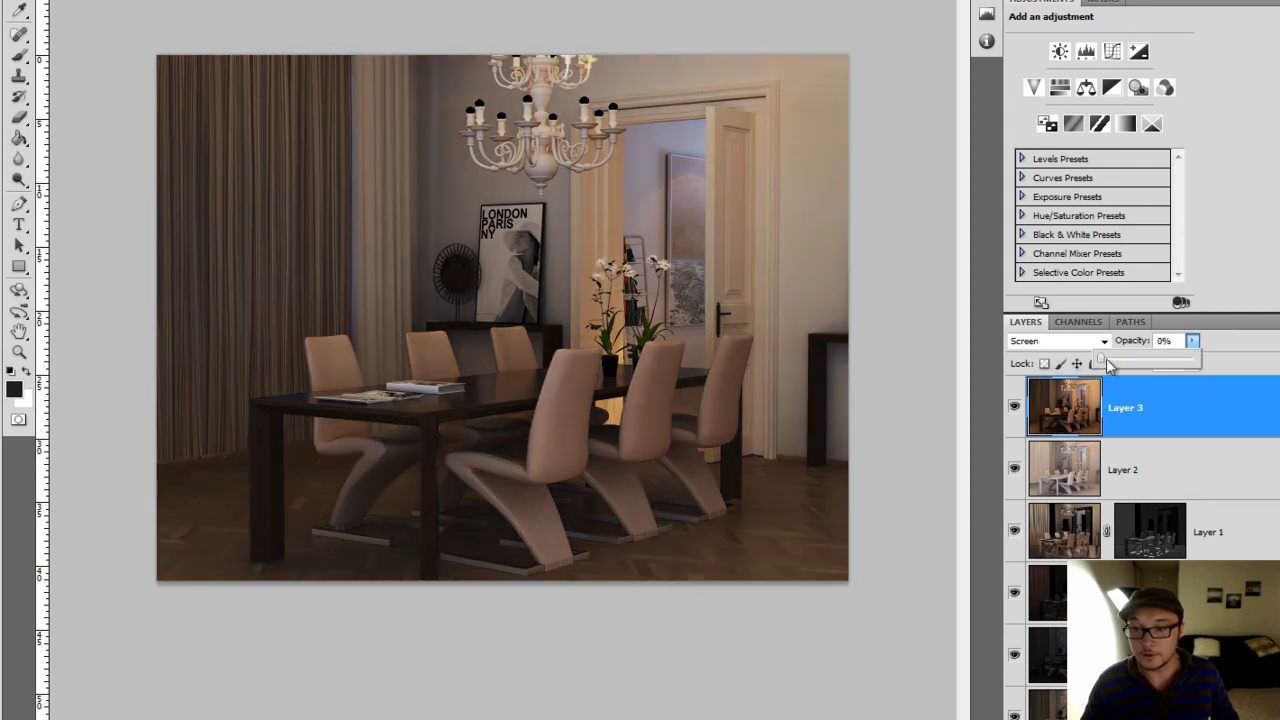
{"action": "mouse_move", "coordinate": [1145, 367]}
{"action": "left_mouse_down"}
{"action": "mouse_move", "coordinate": [1178, 370]}
{"action": "mouse_move", "coordinate": [1125, 372]}
{"action": "left_mouse_up"}
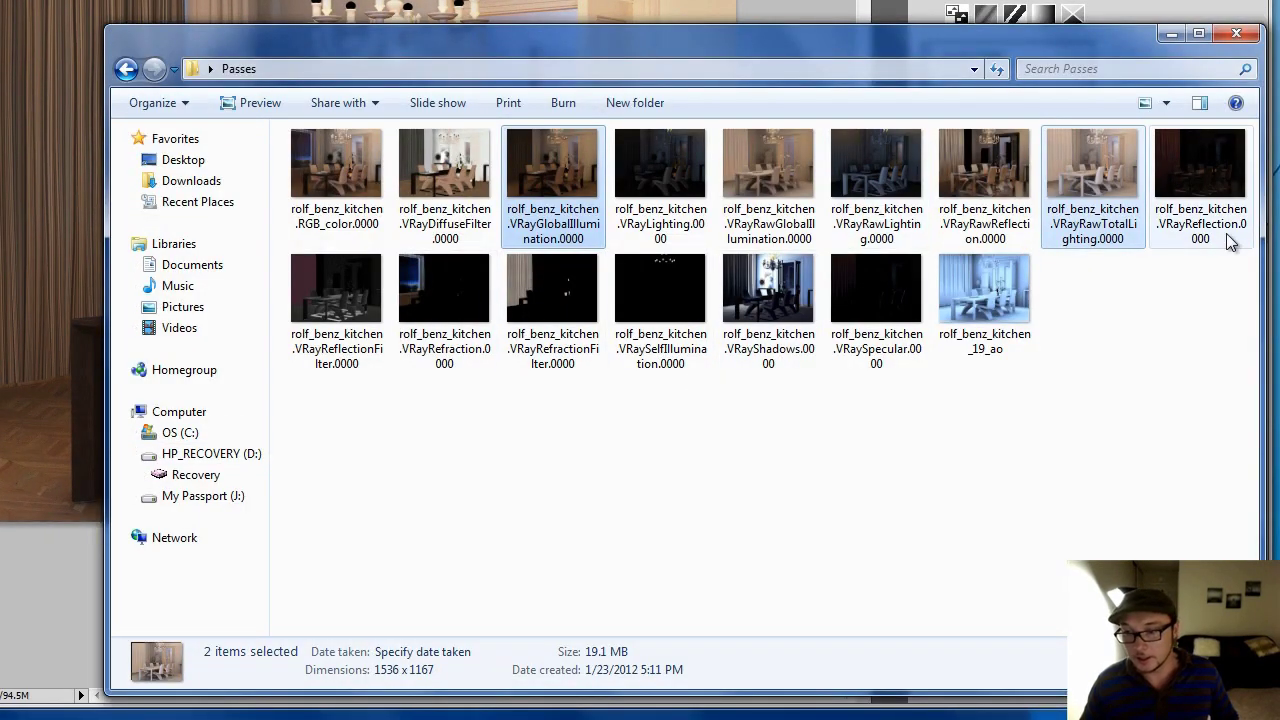
Select the VRayShadows and VRayDiffuseFilter passes and open them in Photoshop
{"action": "left_click", "coordinate": [994, 182]}
{"action": "left_click", "coordinate": [868, 190]}
{"action": "left_click", "coordinate": [768, 182]}
{"action": "left_click", "coordinate": [645, 190]}
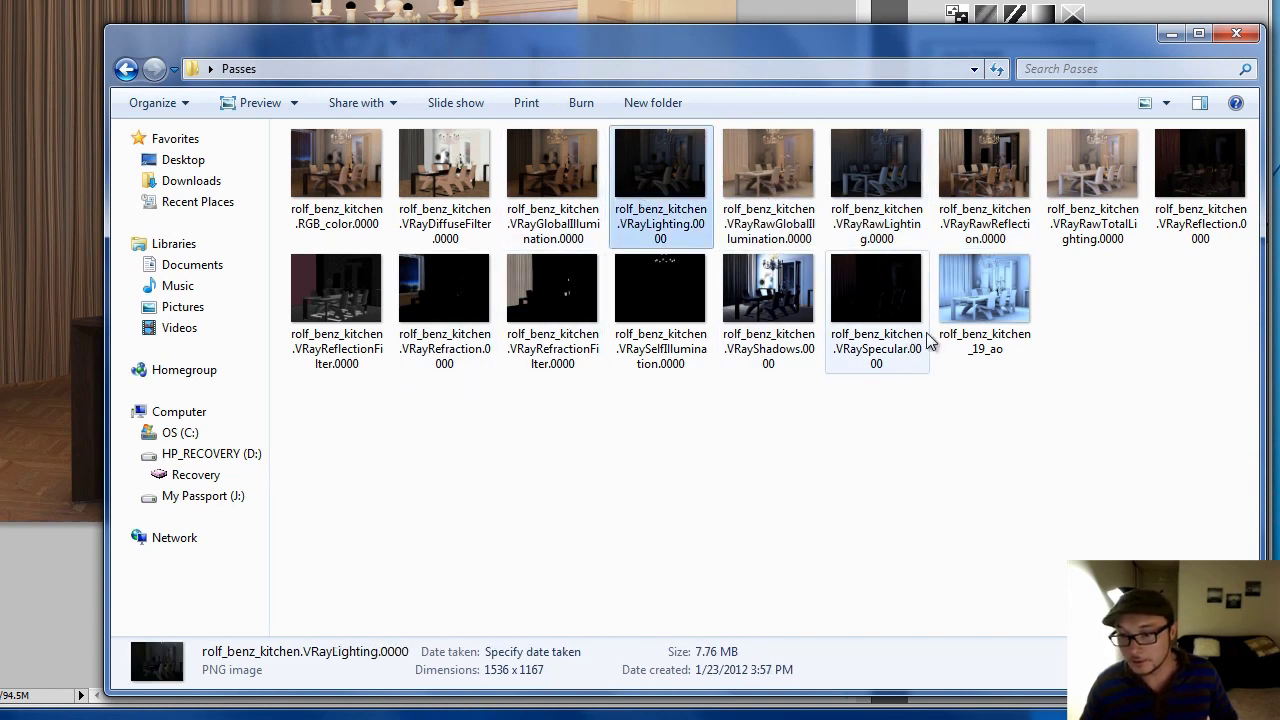
{"action": "left_click", "coordinate": [765, 300]}
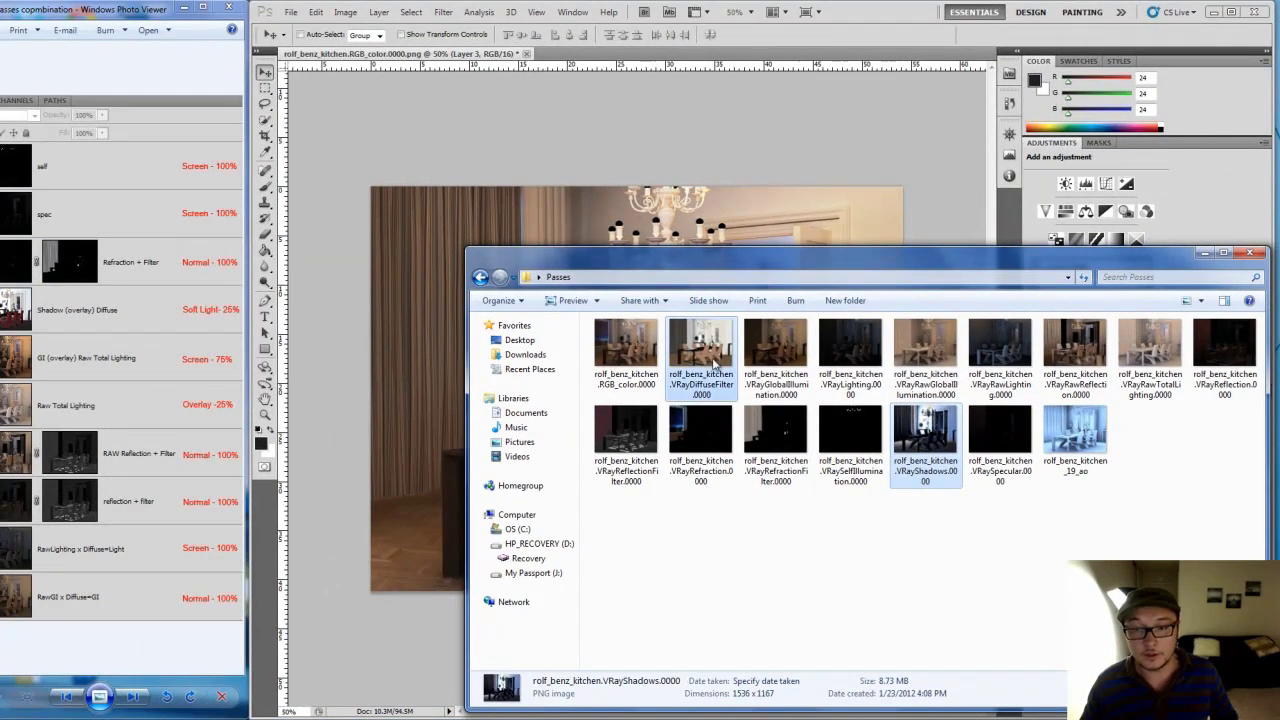
{"action": "left_click_drag", "start_coordinate": [713, 365], "coordinate": [730, 55]}
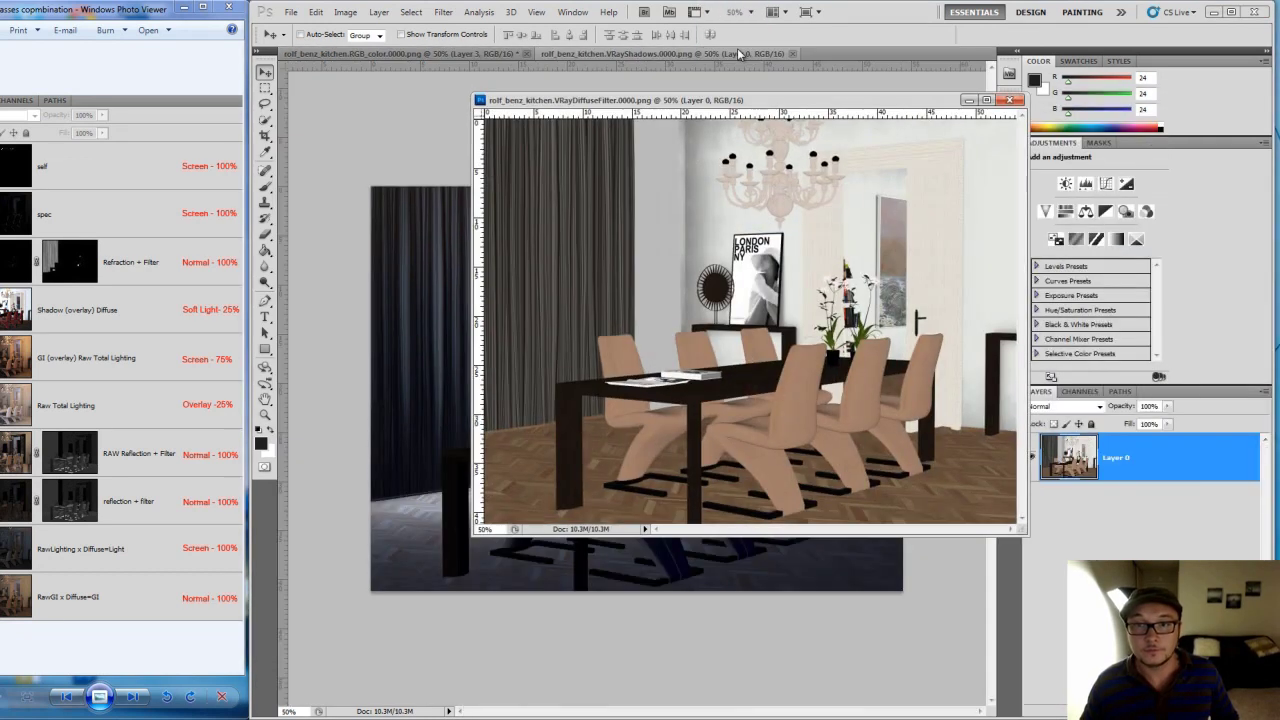
Copy the shadows image into the diffuse filter document and align it
{"action": "left_click_drag", "start_coordinate": [737, 52], "coordinate": [875, 108]}
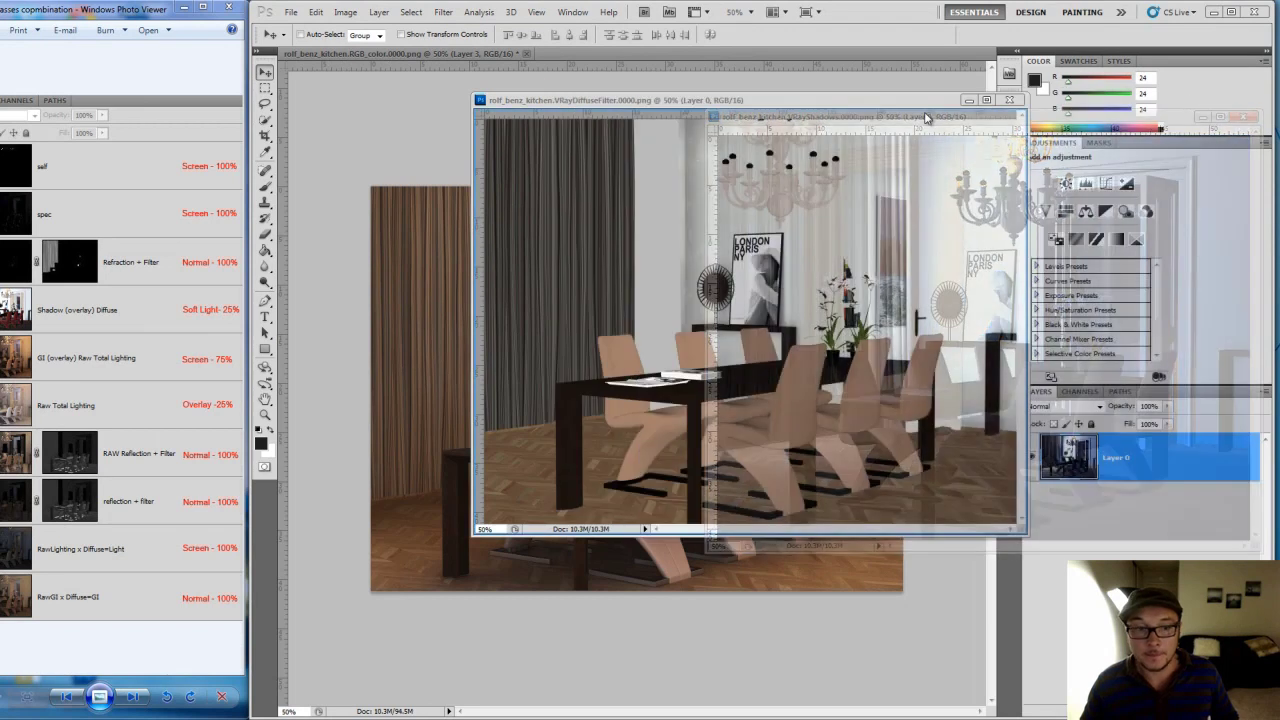
{"action": "left_click_drag", "start_coordinate": [875, 108], "coordinate": [673, 272]}
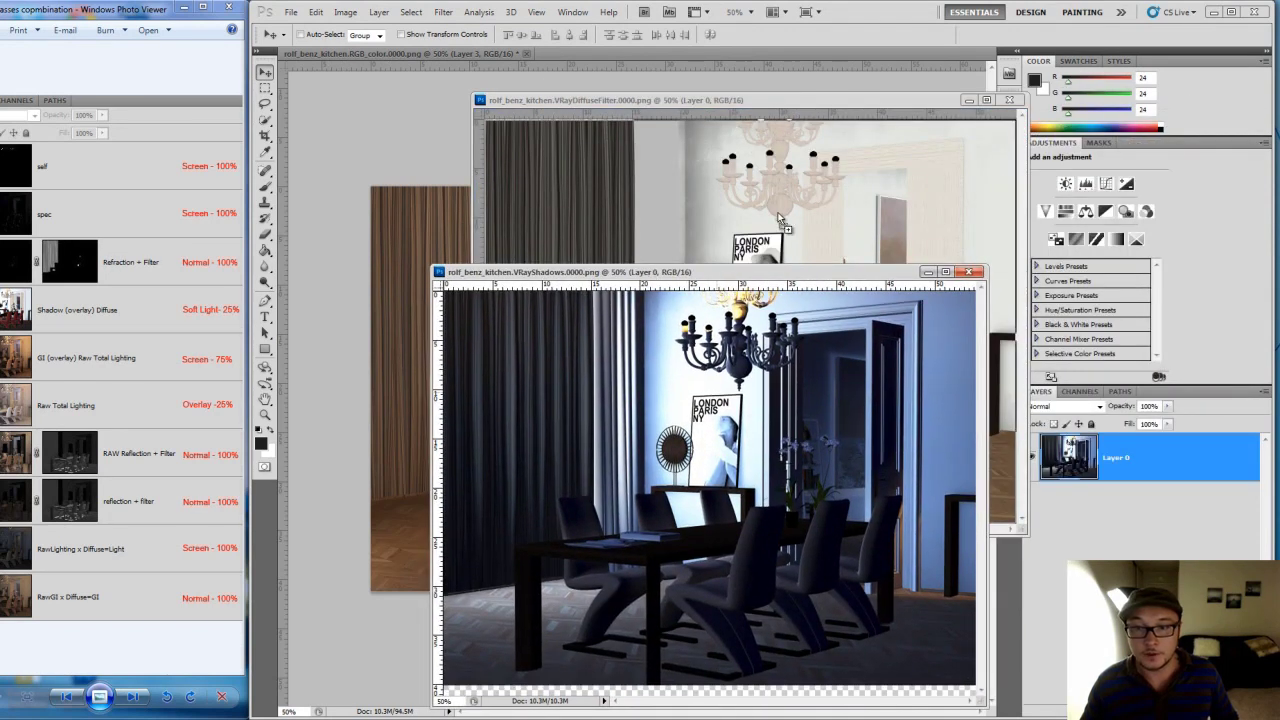
{"action": "left_click_drag", "start_coordinate": [713, 405], "coordinate": [760, 180]}
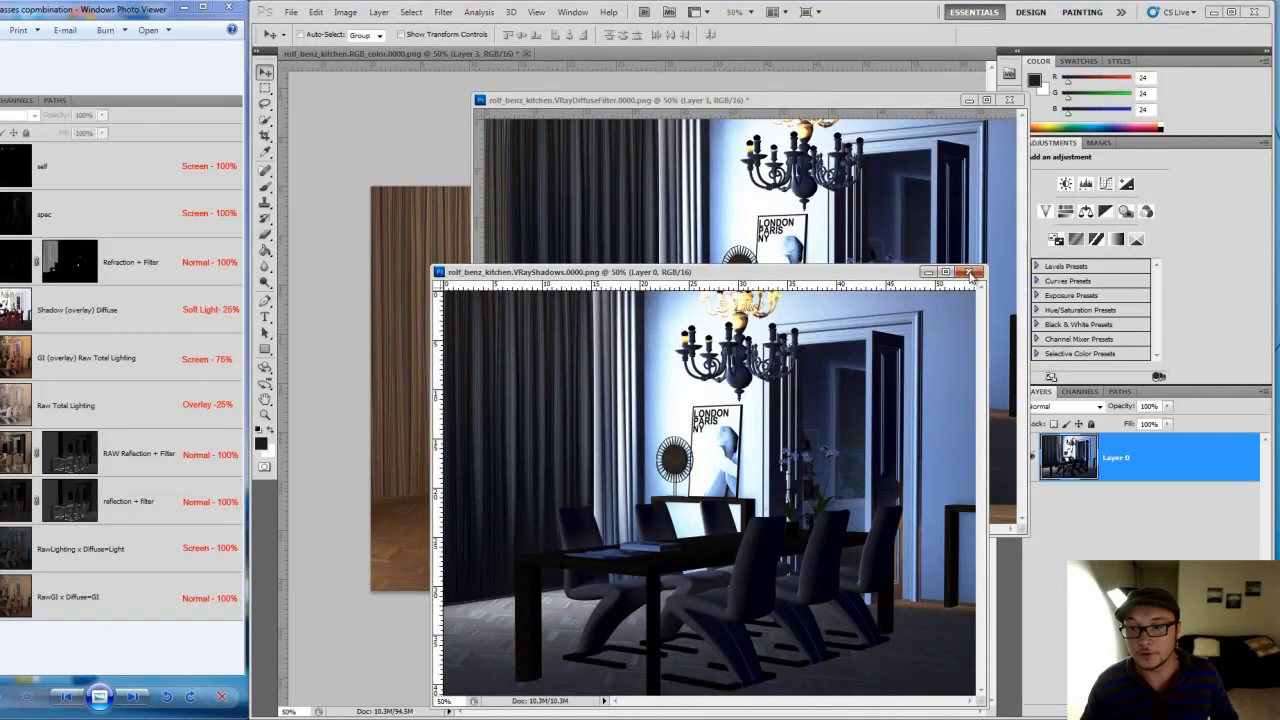
{"action": "left_click", "coordinate": [975, 272]}
{"action": "left_click_drag", "start_coordinate": [891, 292], "coordinate": [866, 295]}
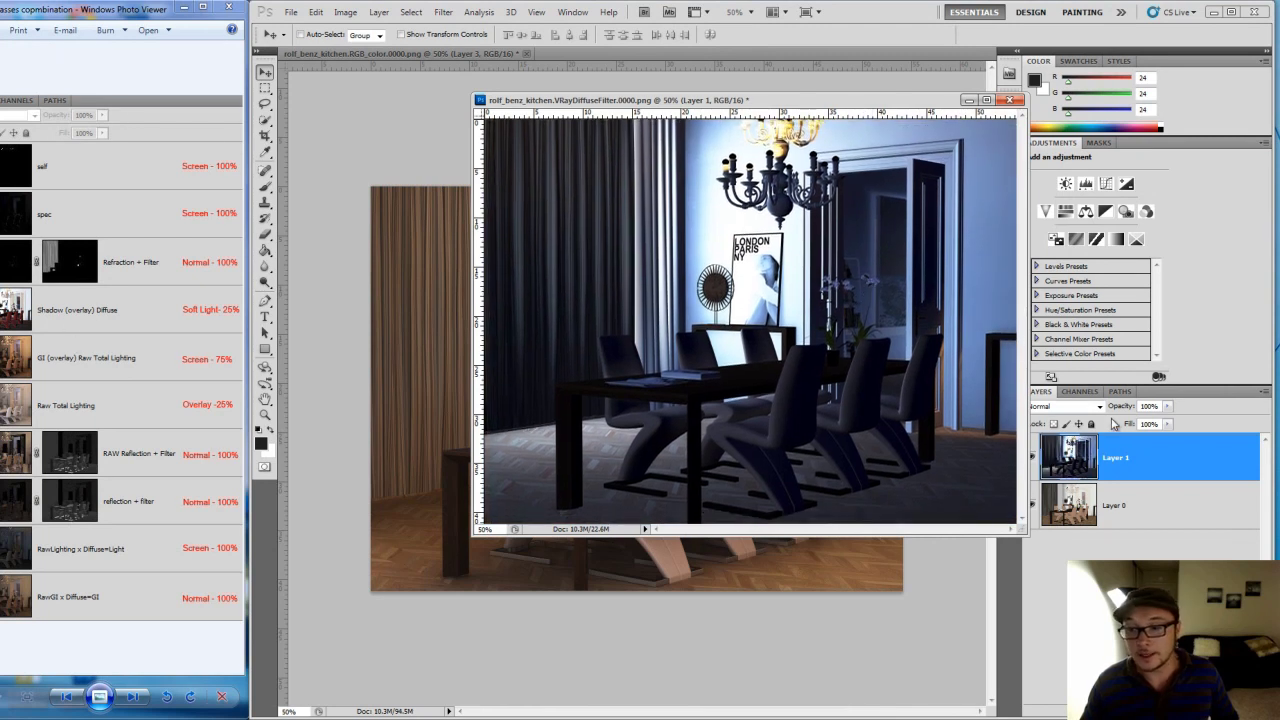
Set the shadows layer to Overlay and merge it down into the diffuse layer
{"action": "left_click", "coordinate": [1068, 406]}
{"action": "left_click", "coordinate": [1068, 218]}
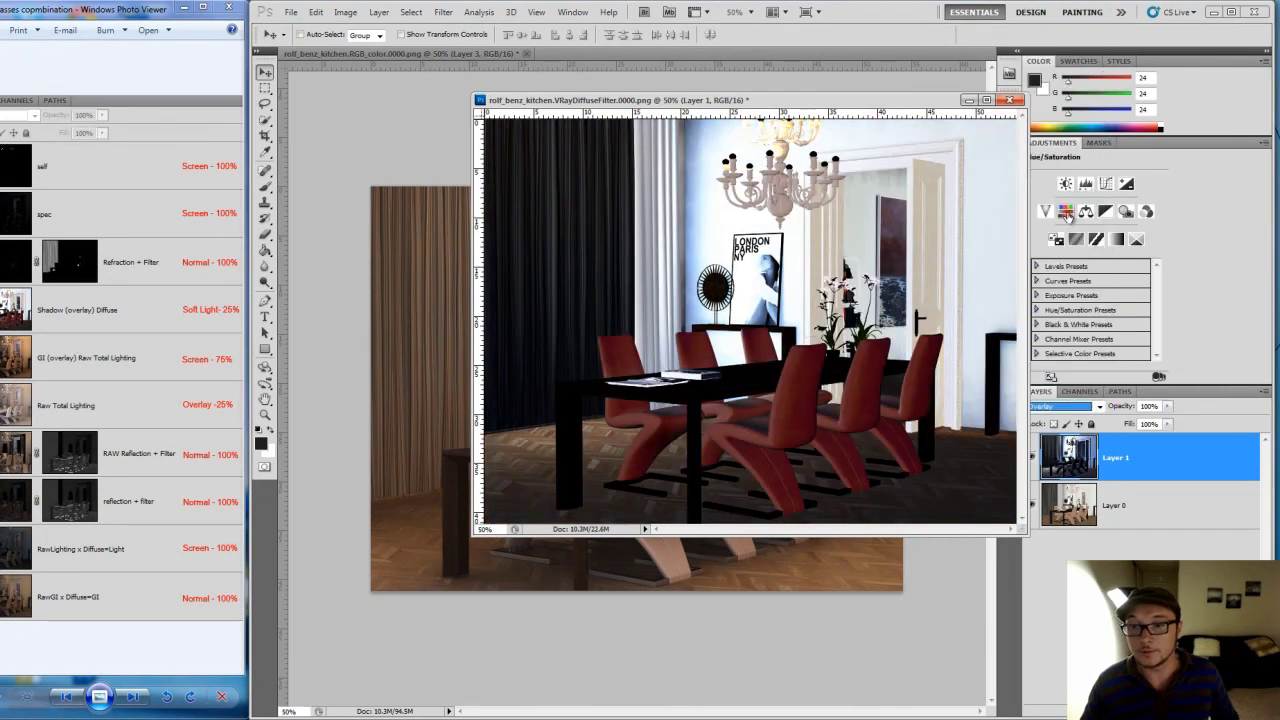
{"action": "left_click_drag", "start_coordinate": [905, 106], "coordinate": [839, 106]}
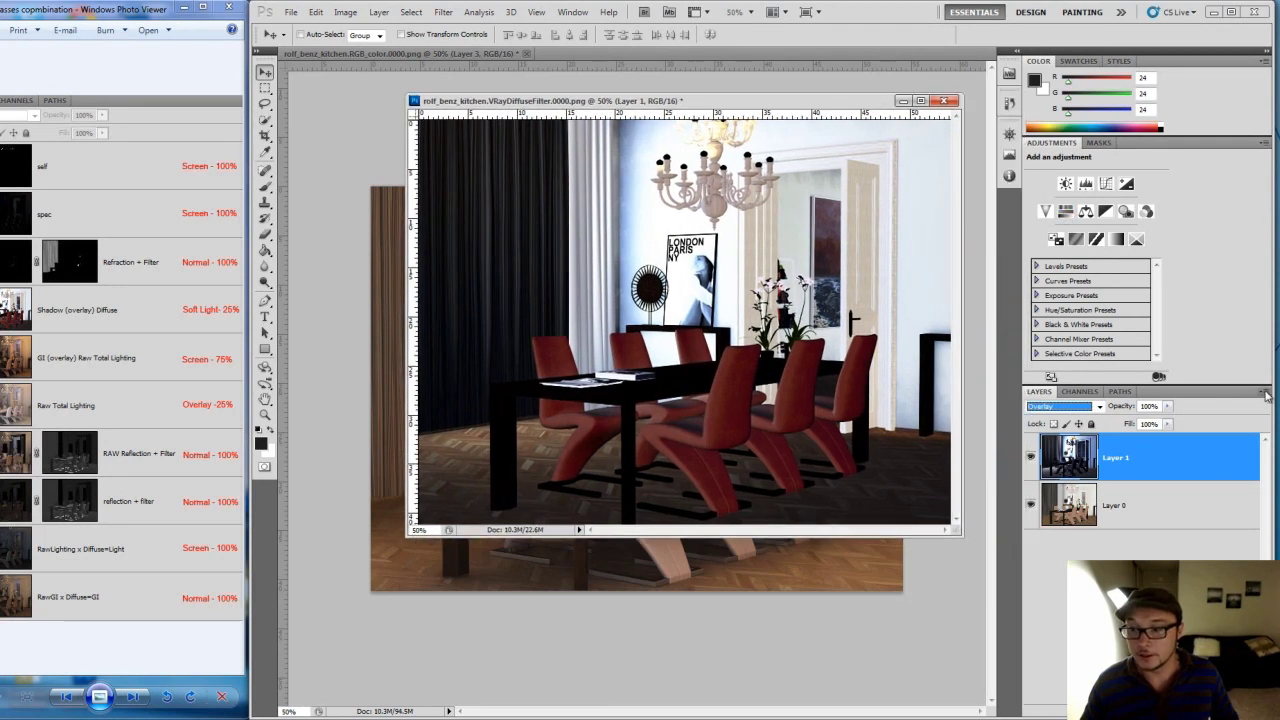
{"action": "left_click", "coordinate": [1264, 393]}
{"action": "left_click", "coordinate": [1192, 289]}
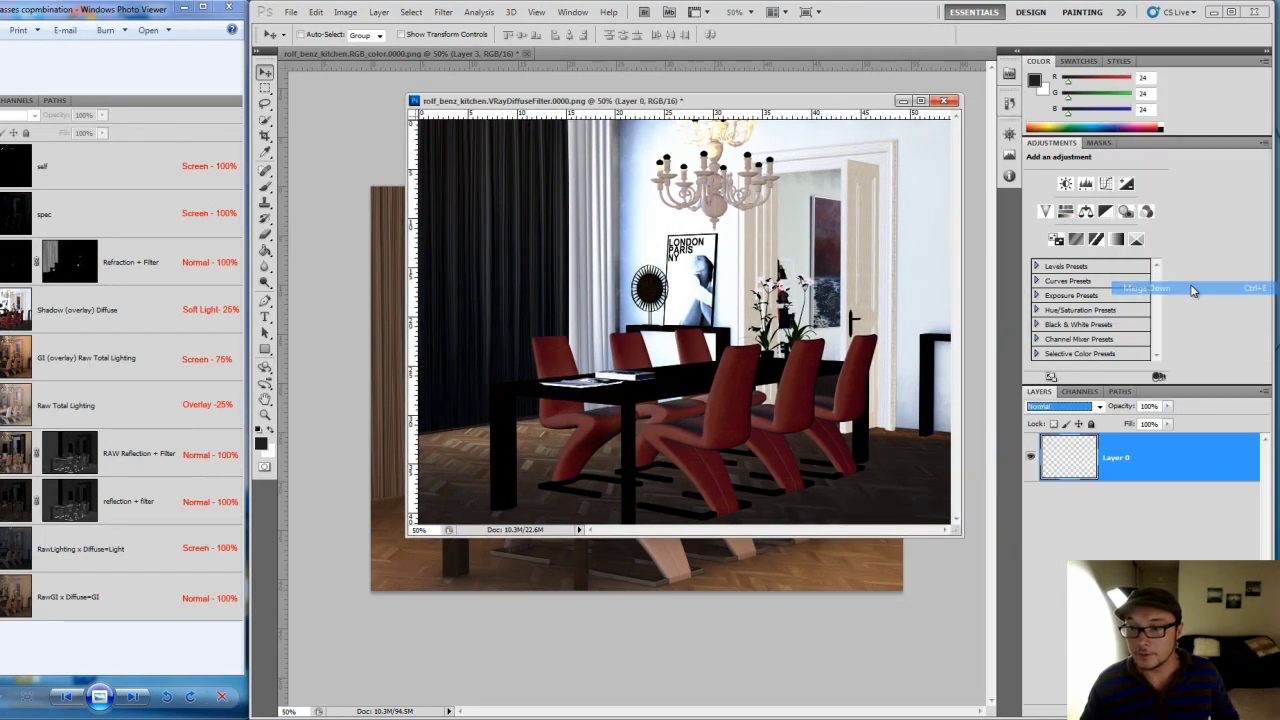
Add the merged image to the kitchen composite as Layer 4 and discard the diffuse document
{"action": "left_click_drag", "start_coordinate": [790, 370], "coordinate": [402, 448]}
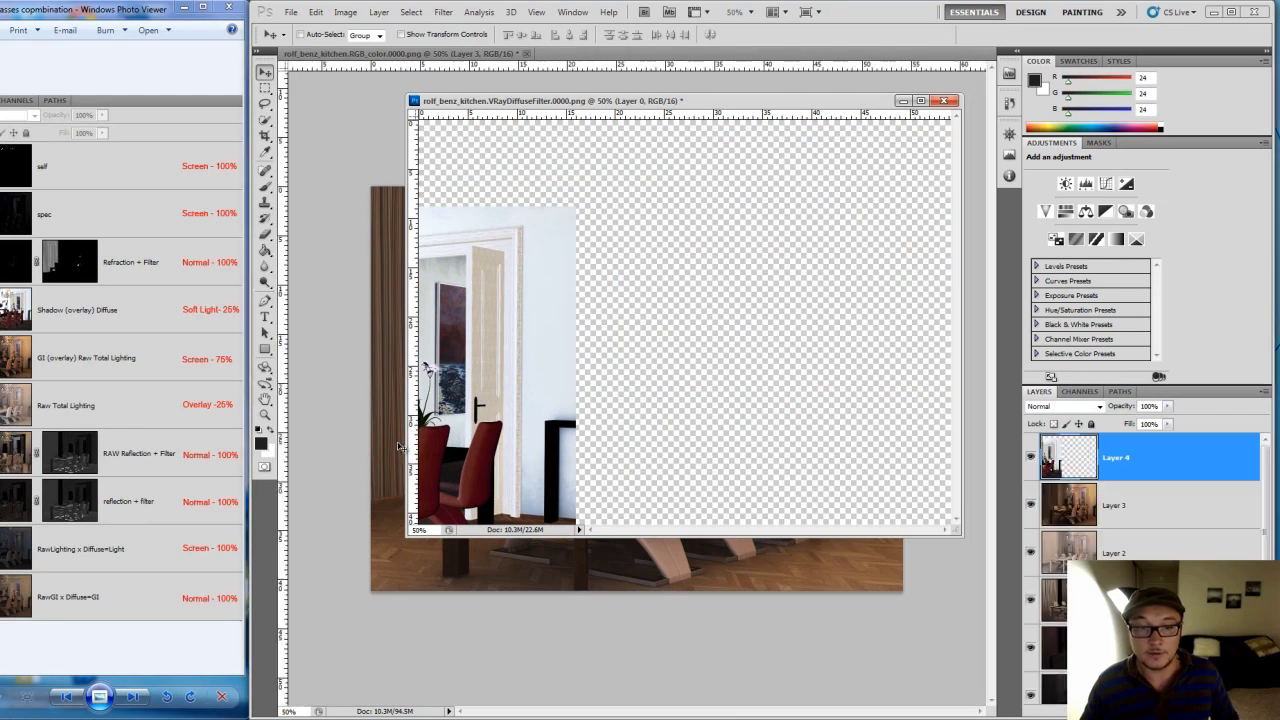
{"action": "left_click", "coordinate": [940, 105]}
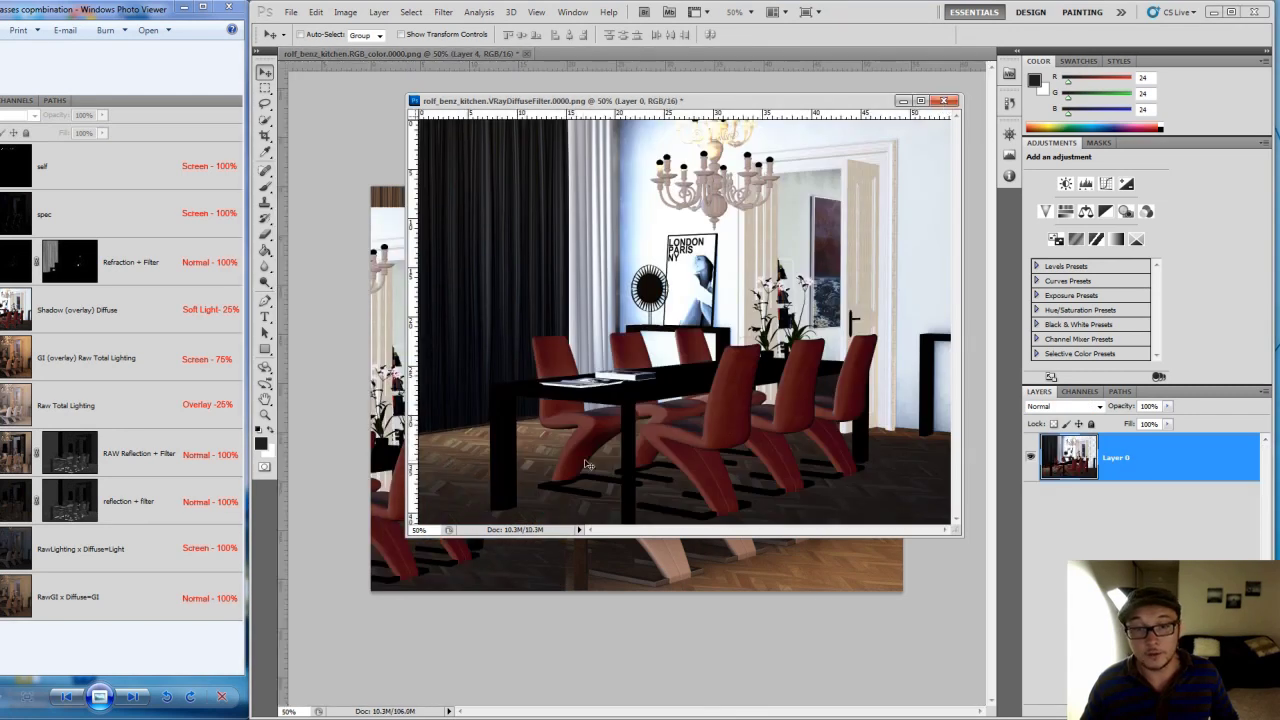
{"action": "left_click", "coordinate": [393, 258]}
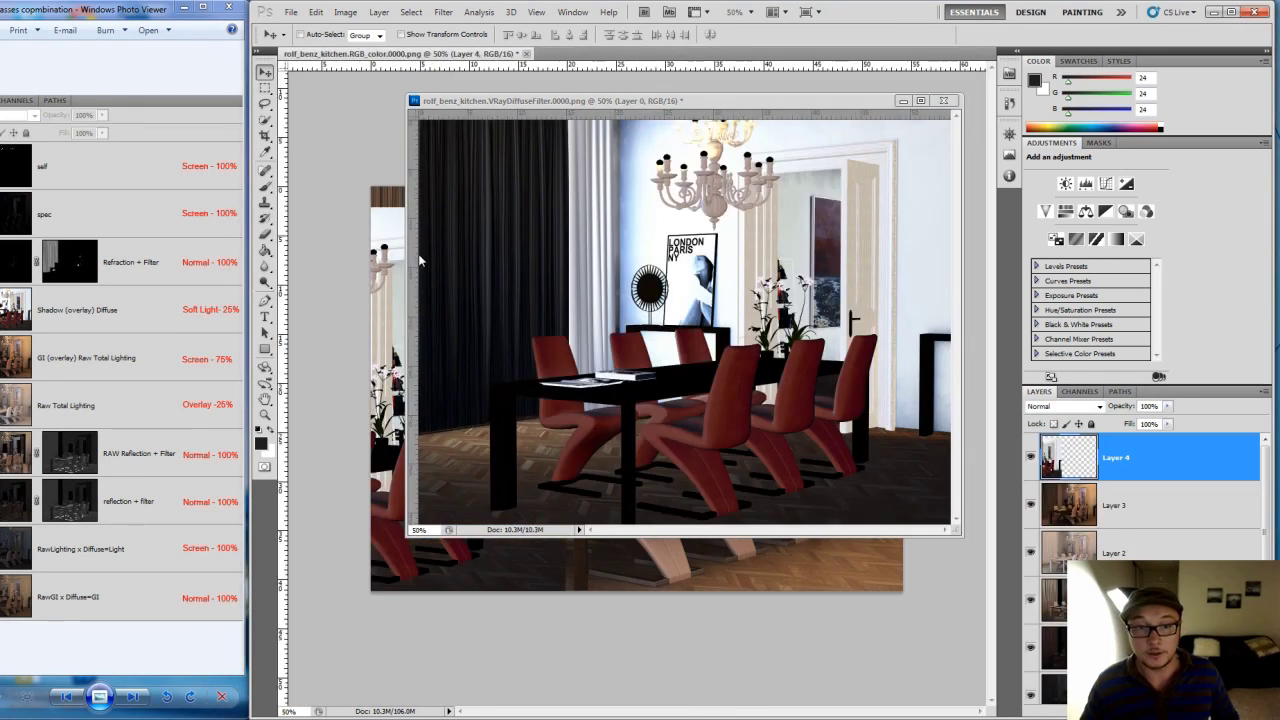
{"action": "left_click", "coordinate": [943, 100]}
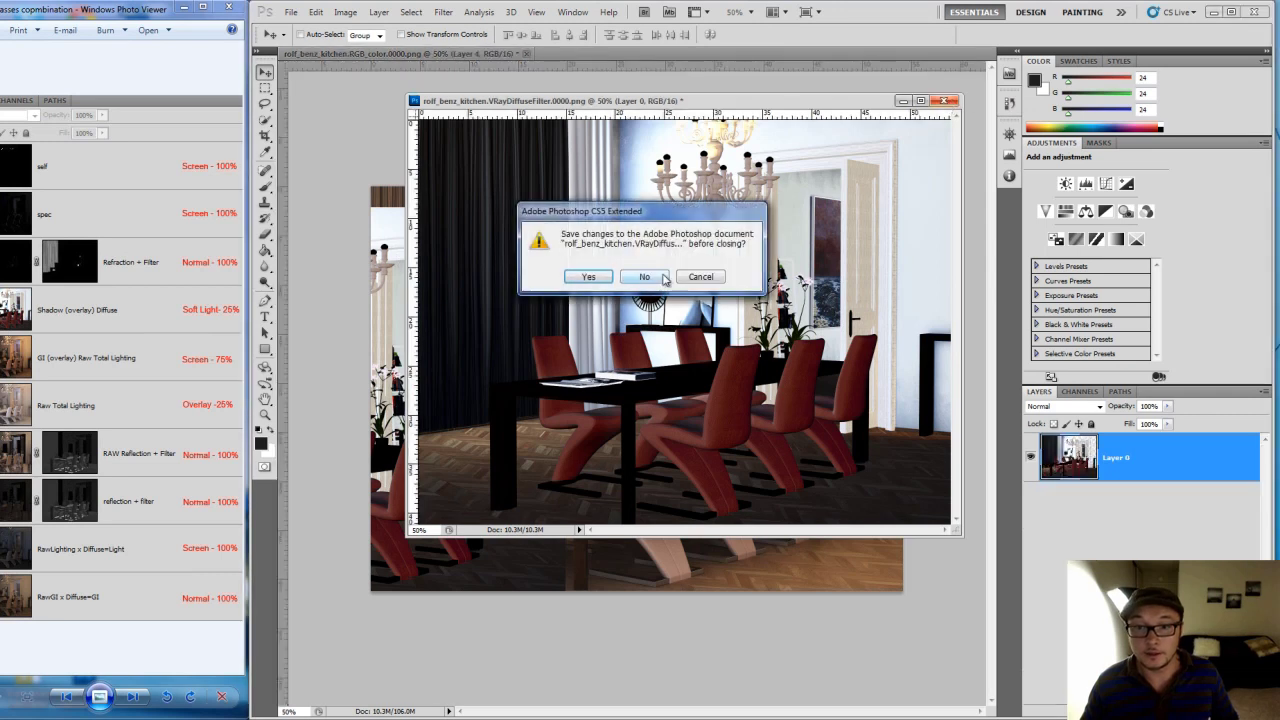
{"action": "left_click", "coordinate": [644, 277]}
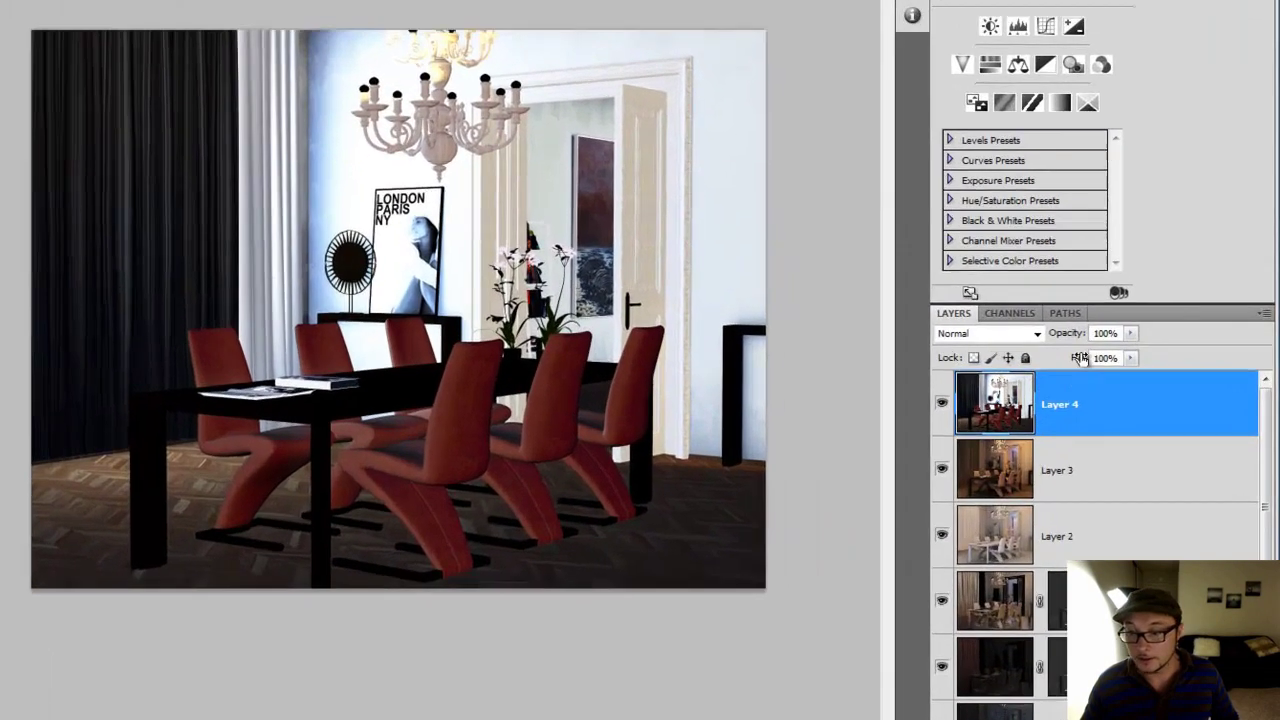
Set Layer 4 to Soft Light blending at 25% opacity
{"action": "left_click", "coordinate": [1099, 406]}
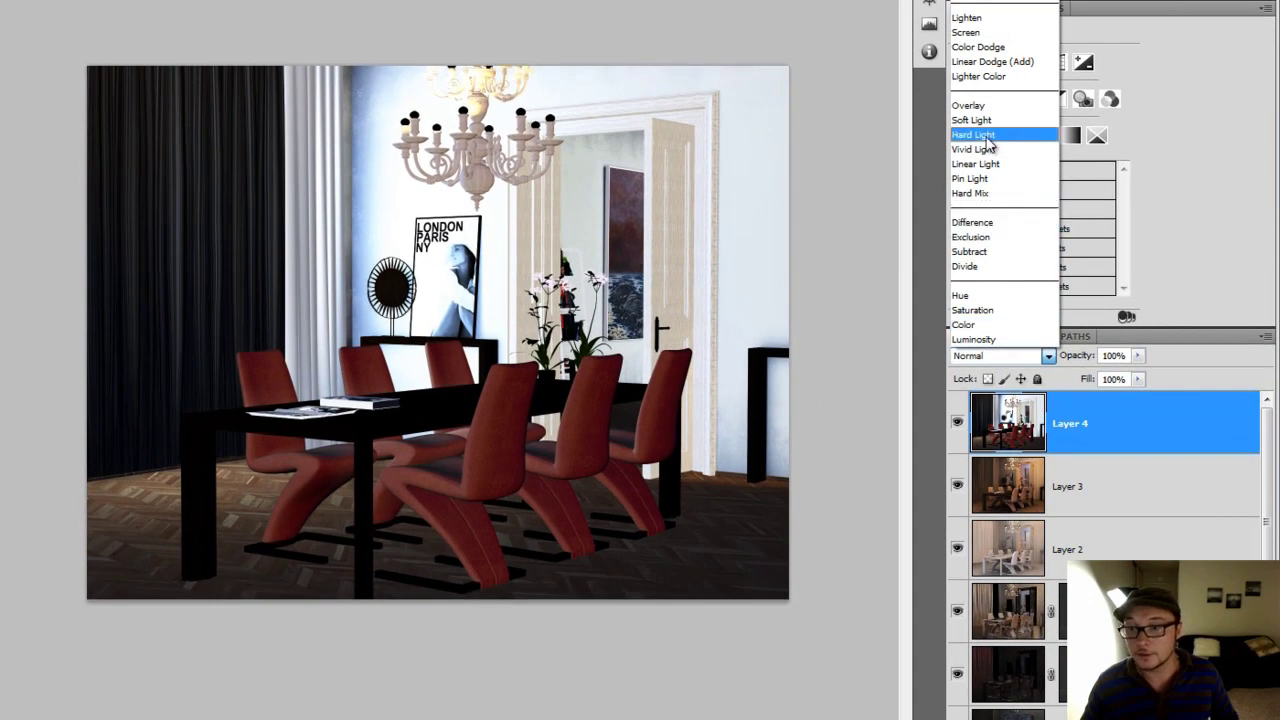
{"action": "left_click", "coordinate": [975, 120]}
{"action": "mouse_move", "coordinate": [1137, 364]}
{"action": "left_mouse_down"}
{"action": "mouse_move", "coordinate": [1005, 368]}
{"action": "mouse_move", "coordinate": [1219, 380]}
{"action": "mouse_move", "coordinate": [1068, 392]}
{"action": "left_mouse_up"}
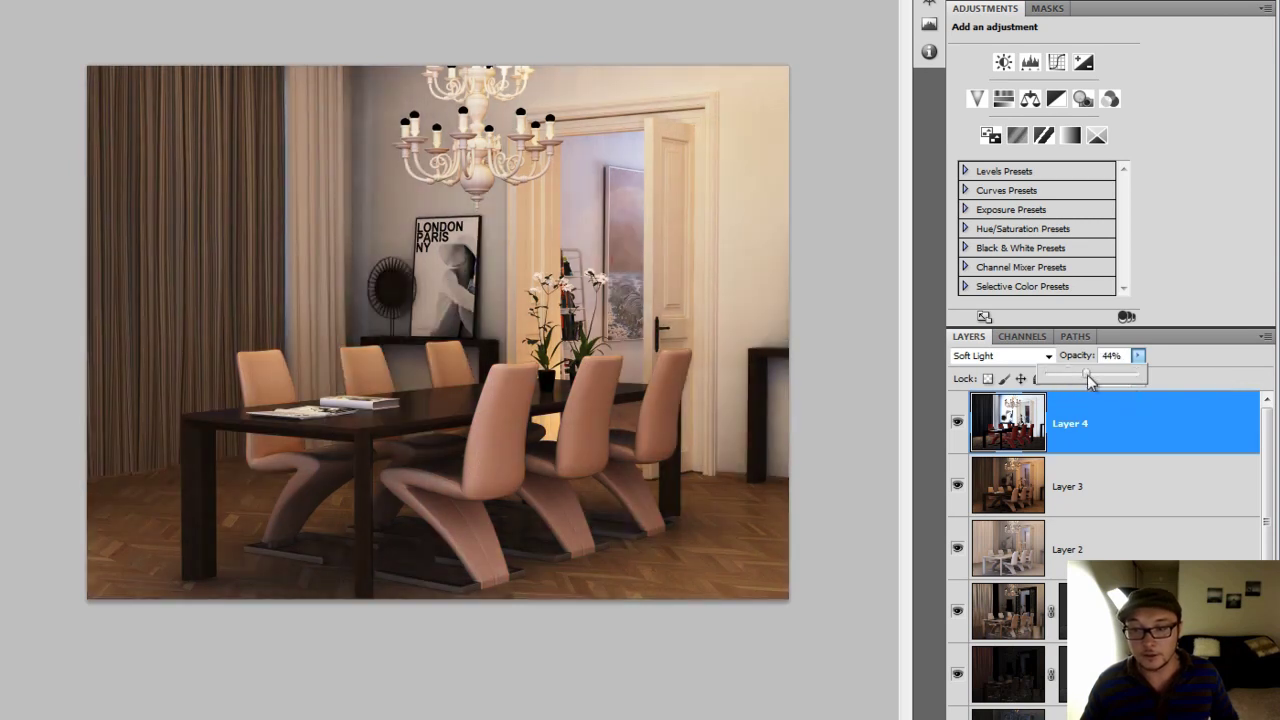
{"action": "left_click_drag", "start_coordinate": [1090, 381], "coordinate": [1070, 381]}
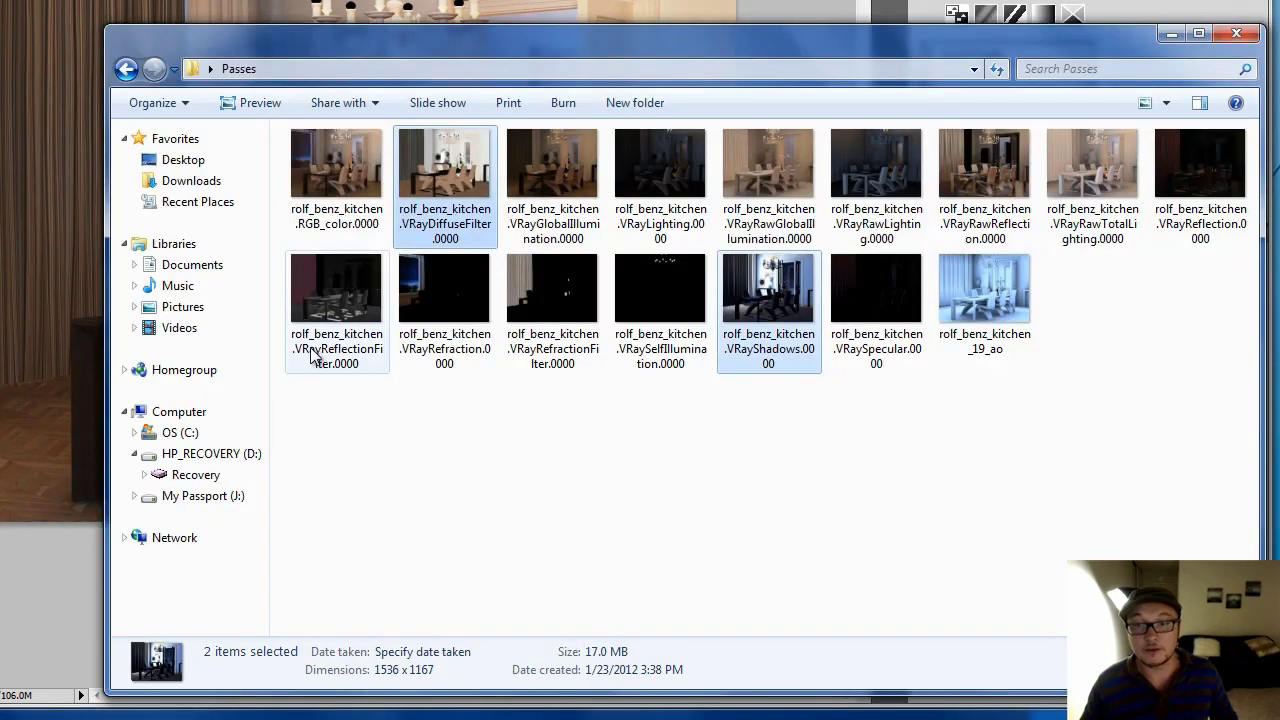
Open VRayRefraction and VRayRefractionFilter from Explorer, each in its own floating window
{"action": "left_click", "coordinate": [456, 297]}
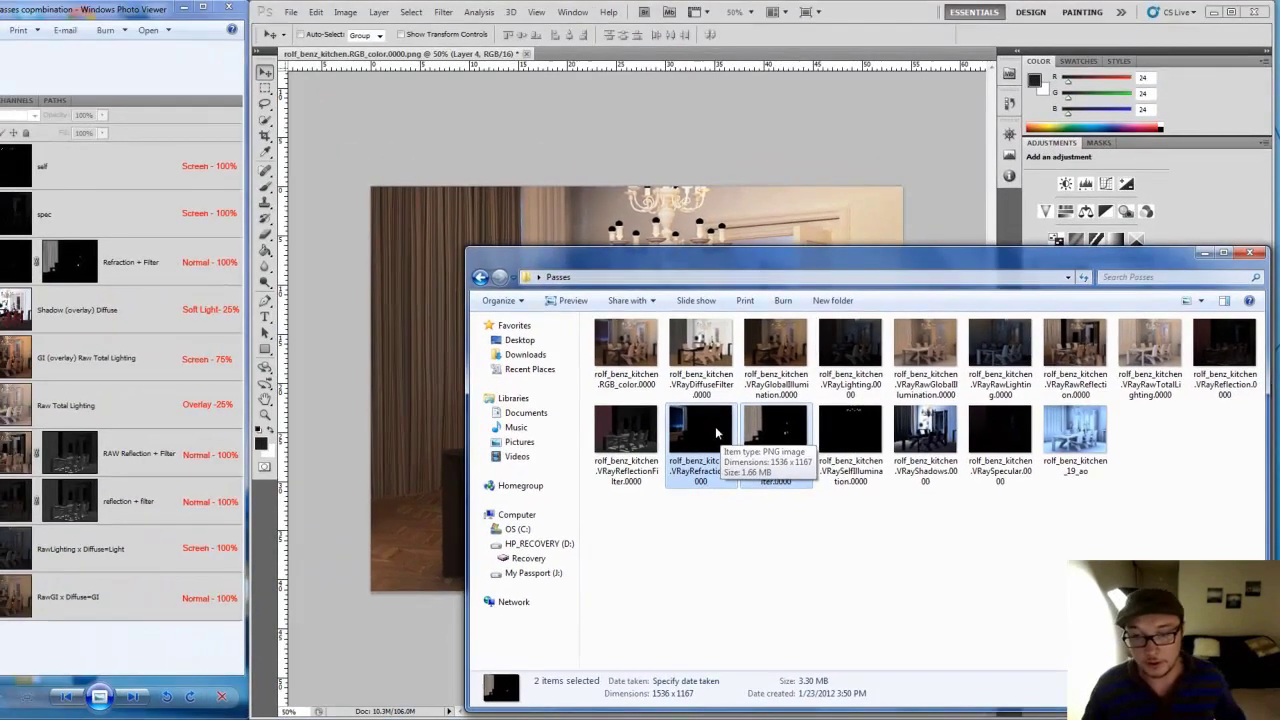
{"action": "left_click_drag", "start_coordinate": [715, 426], "coordinate": [718, 30]}
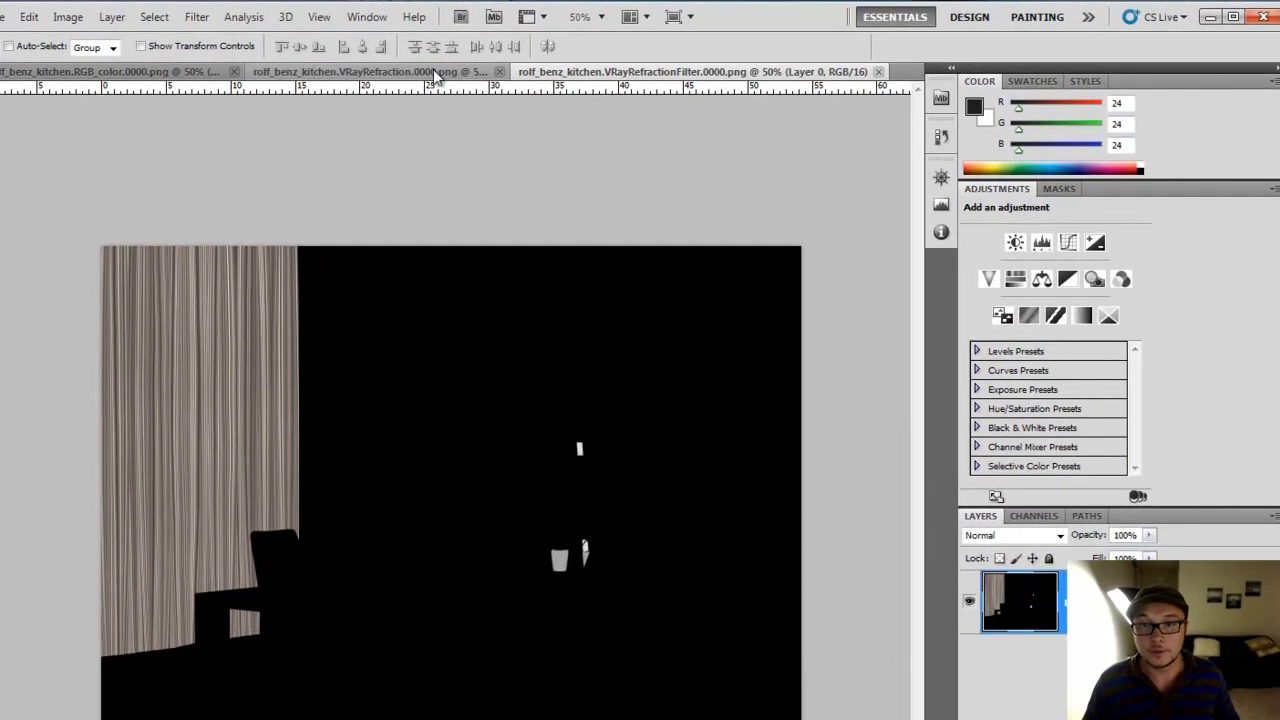
{"action": "left_click_drag", "start_coordinate": [545, 55], "coordinate": [582, 123]}
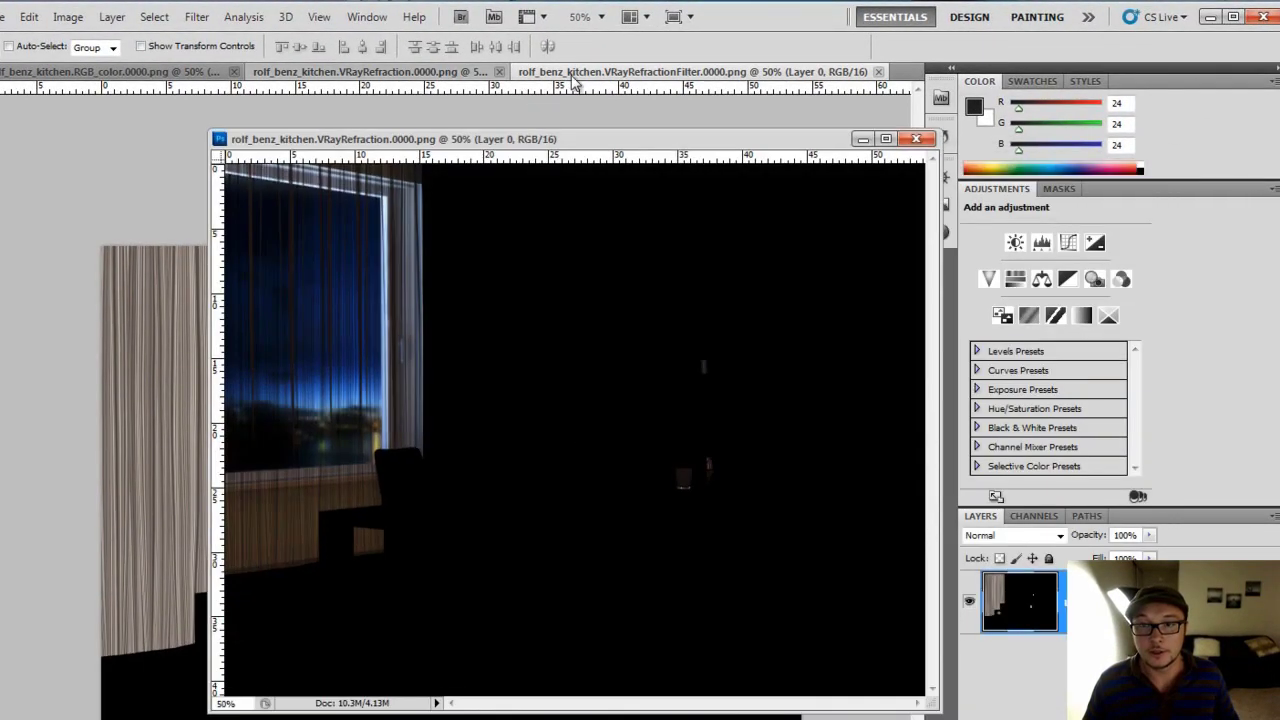
{"action": "left_click_drag", "start_coordinate": [574, 76], "coordinate": [594, 367]}
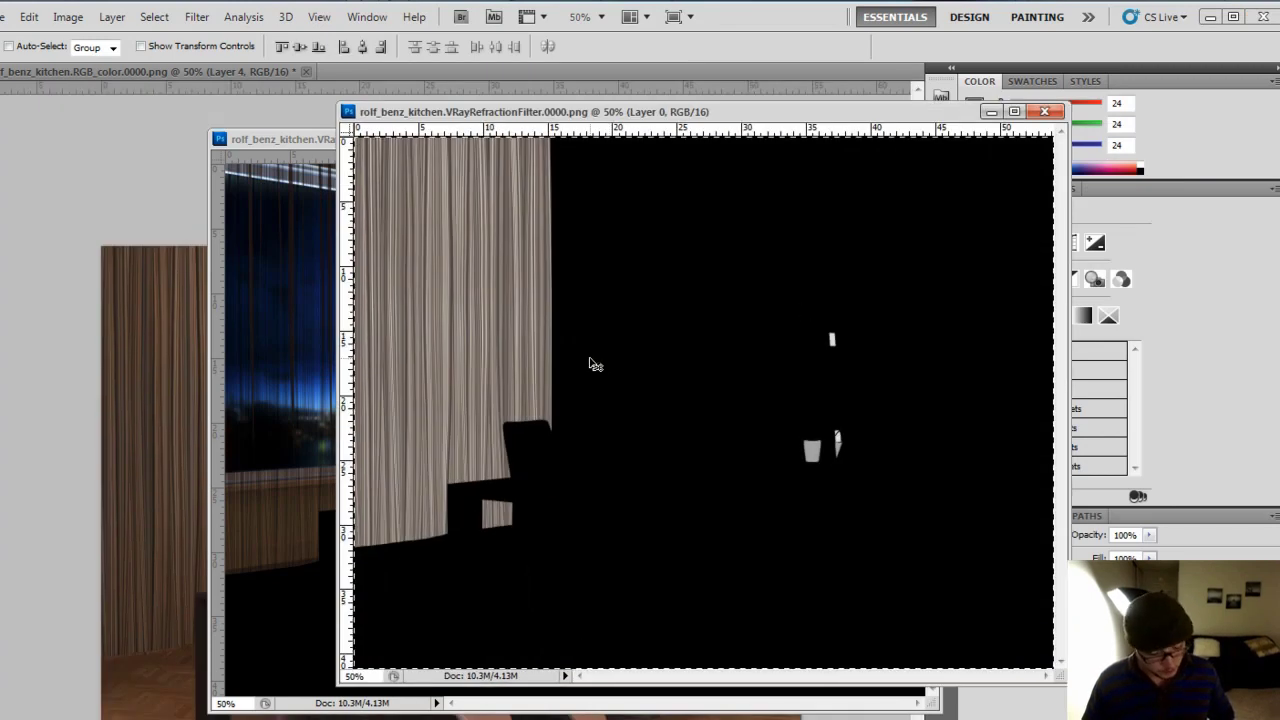
Give the refraction layer a Reveal All mask filled with the VRayRefractionFilter image
{"action": "left_click", "coordinate": [320, 142]}
{"action": "left_click", "coordinate": [68, 17]}
{"action": "mouse_move", "coordinate": [138, 217]}
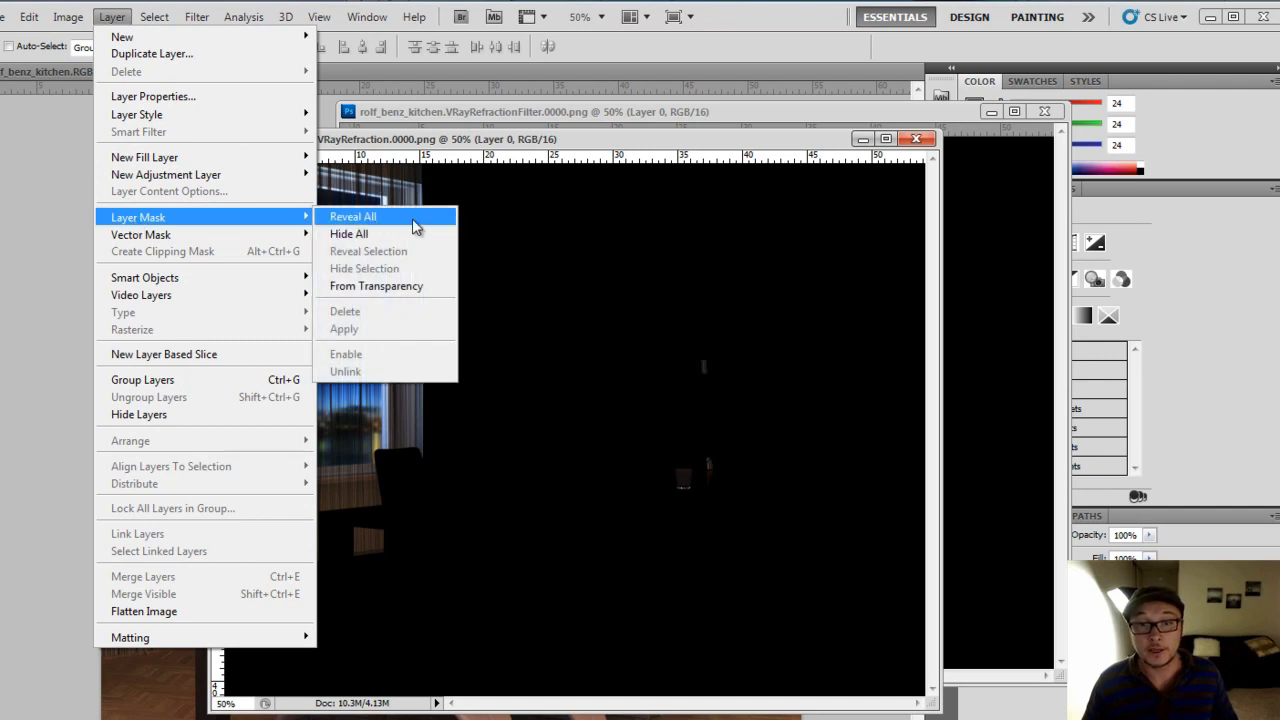
{"action": "left_click", "coordinate": [415, 228]}
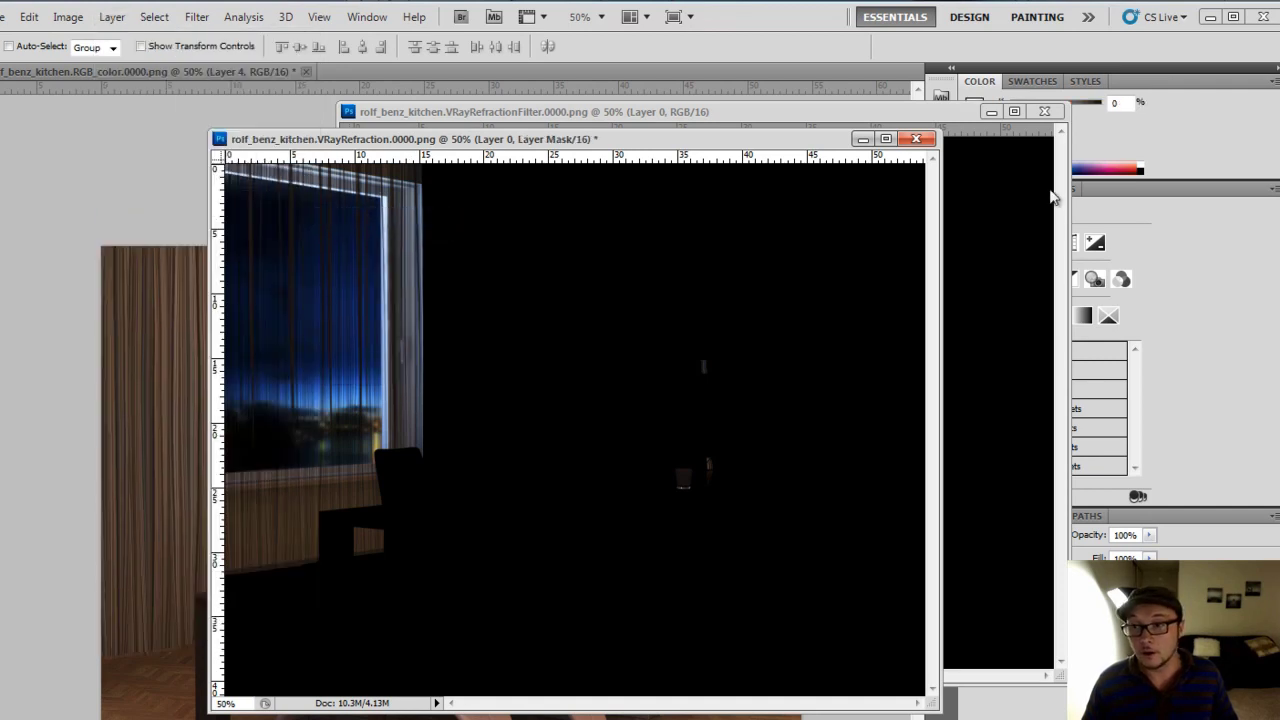
{"action": "left_click", "coordinate": [1044, 111]}
{"action": "left_click", "coordinate": [1034, 516]}
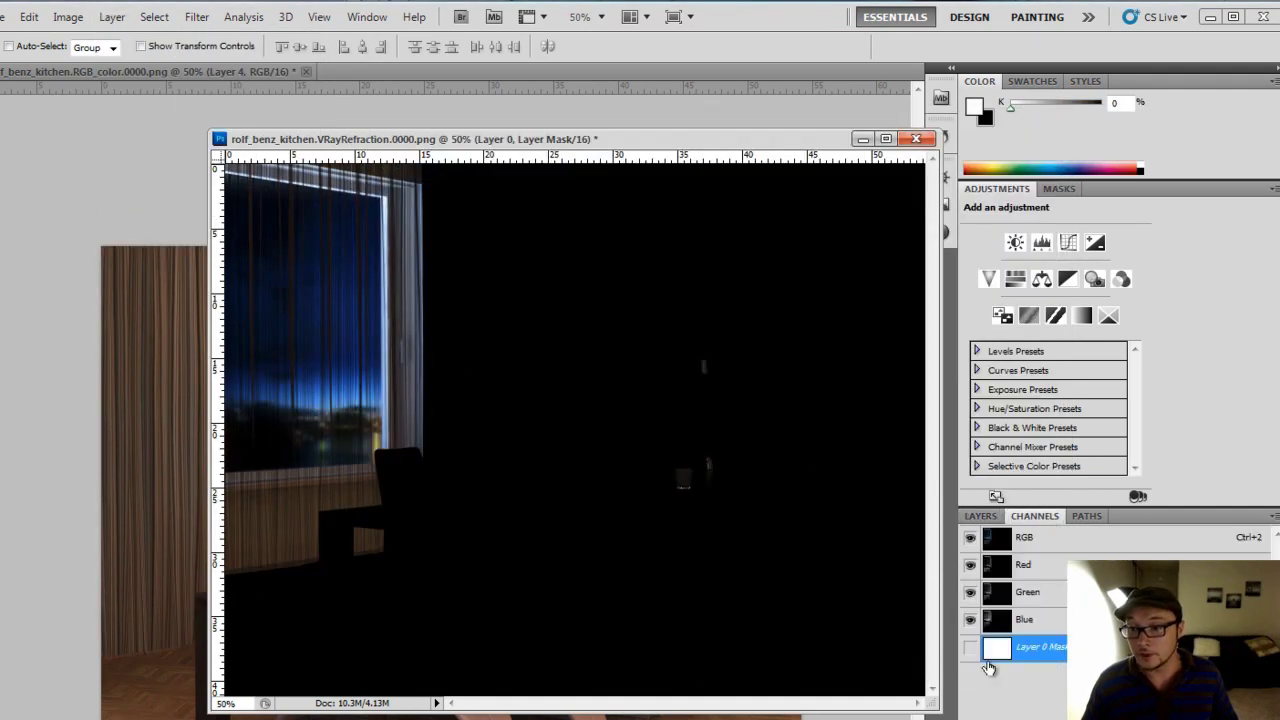
{"action": "left_click", "coordinate": [969, 647]}
{"action": "key", "text": "ctrl+i"}
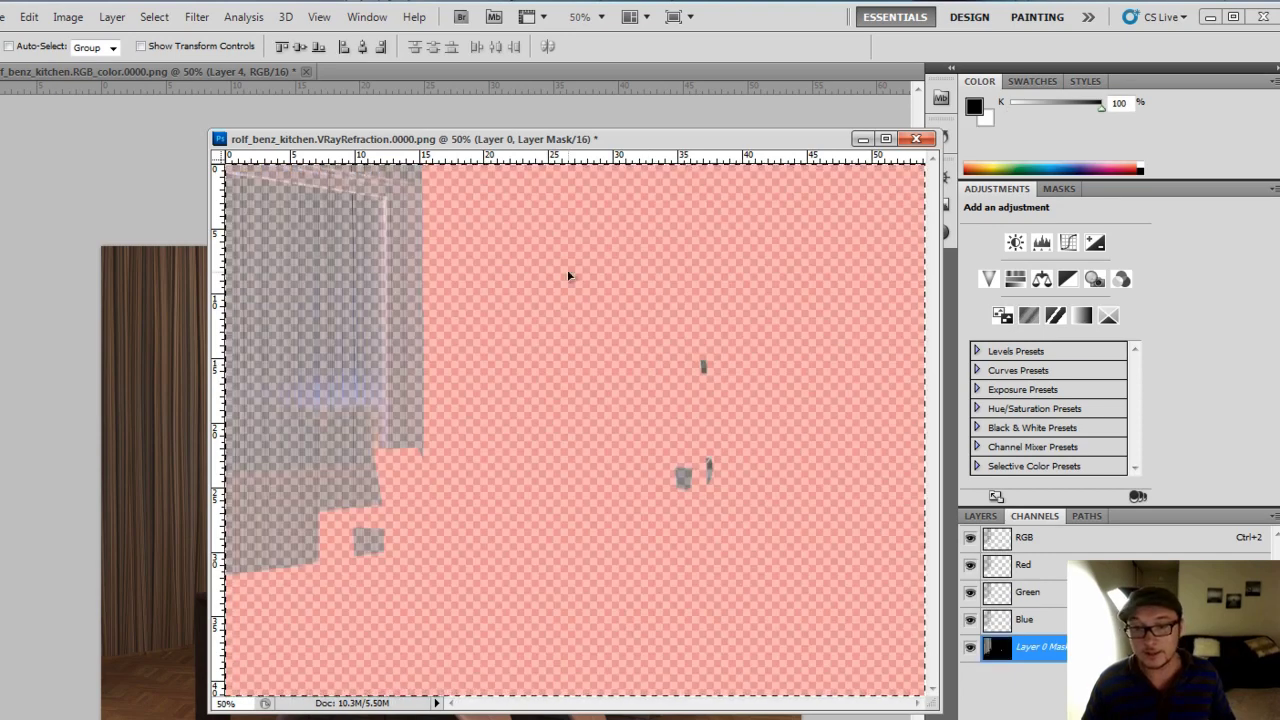
Move the masked refraction layer into the kitchen composite and discard the refraction document
{"action": "left_click_drag", "start_coordinate": [522, 139], "coordinate": [536, 145]}
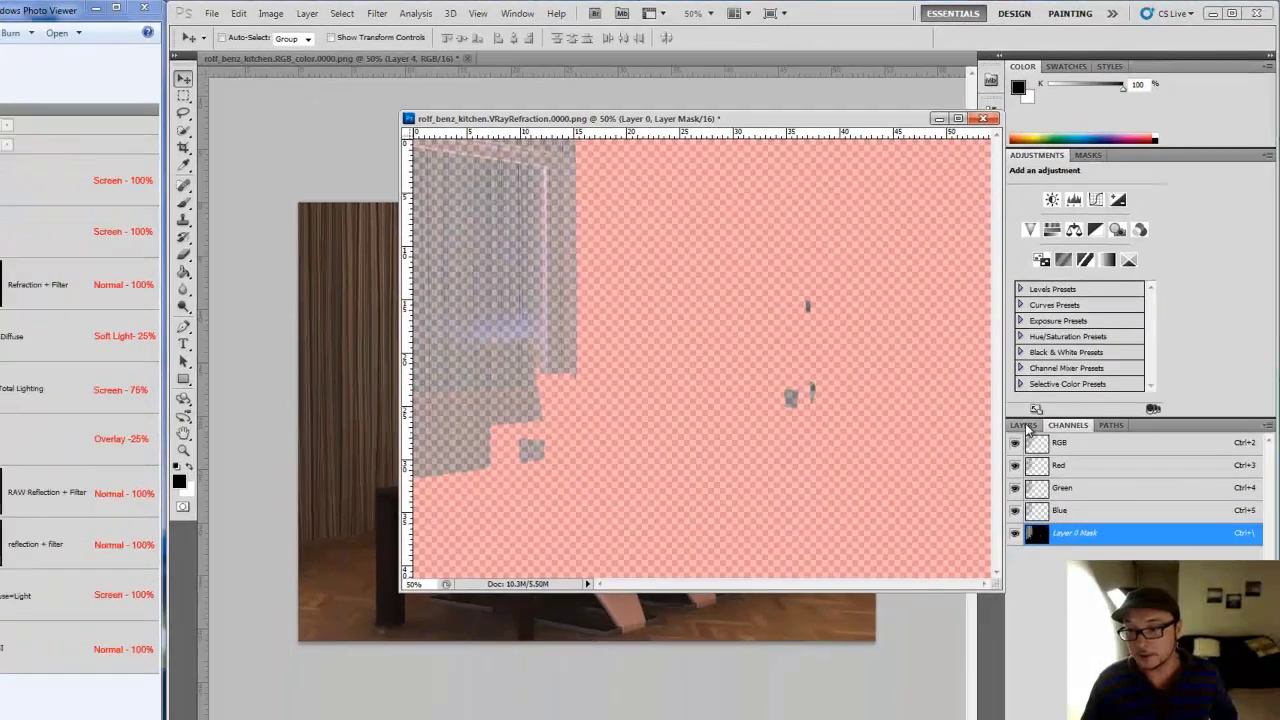
{"action": "left_click", "coordinate": [1039, 391]}
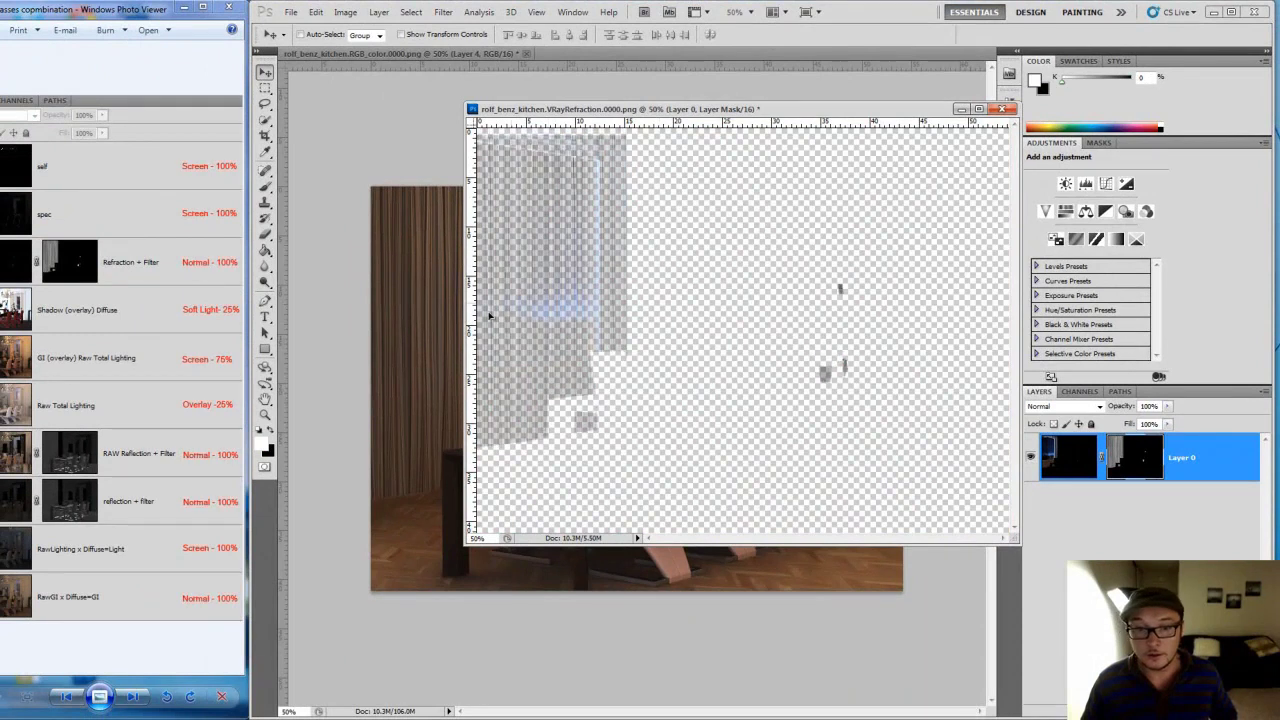
{"action": "left_click_drag", "start_coordinate": [1031, 457], "coordinate": [500, 314]}
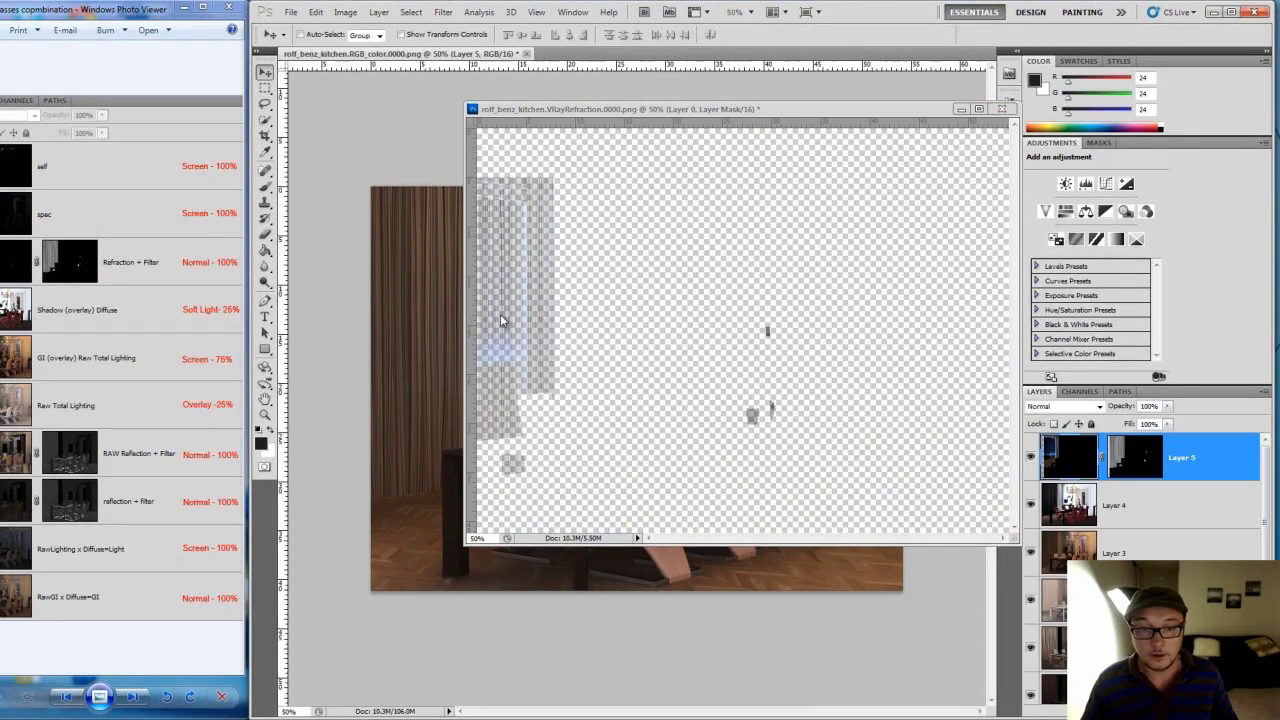
{"action": "left_click", "coordinate": [1001, 108]}
{"action": "left_click", "coordinate": [645, 277]}
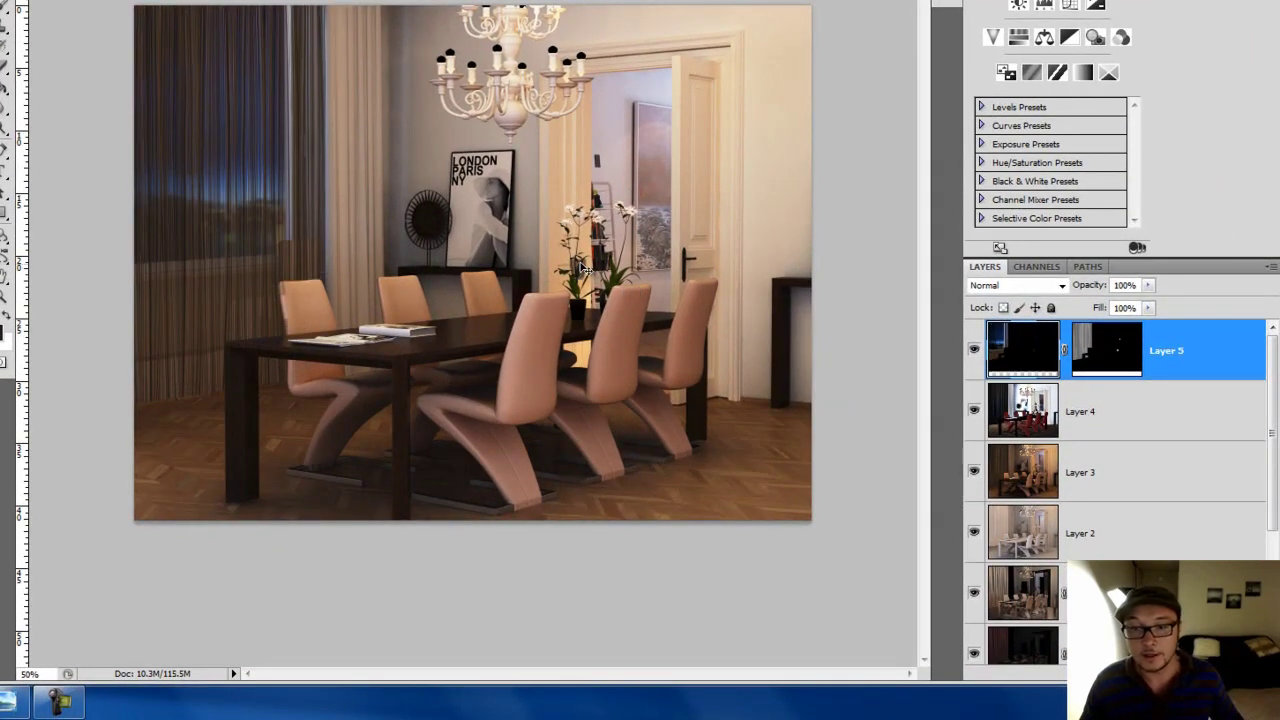
Align Layer 5 with the kitchen image and toggle its visibility to compare
{"action": "left_click_drag", "start_coordinate": [212, 168], "coordinate": [216, 204]}
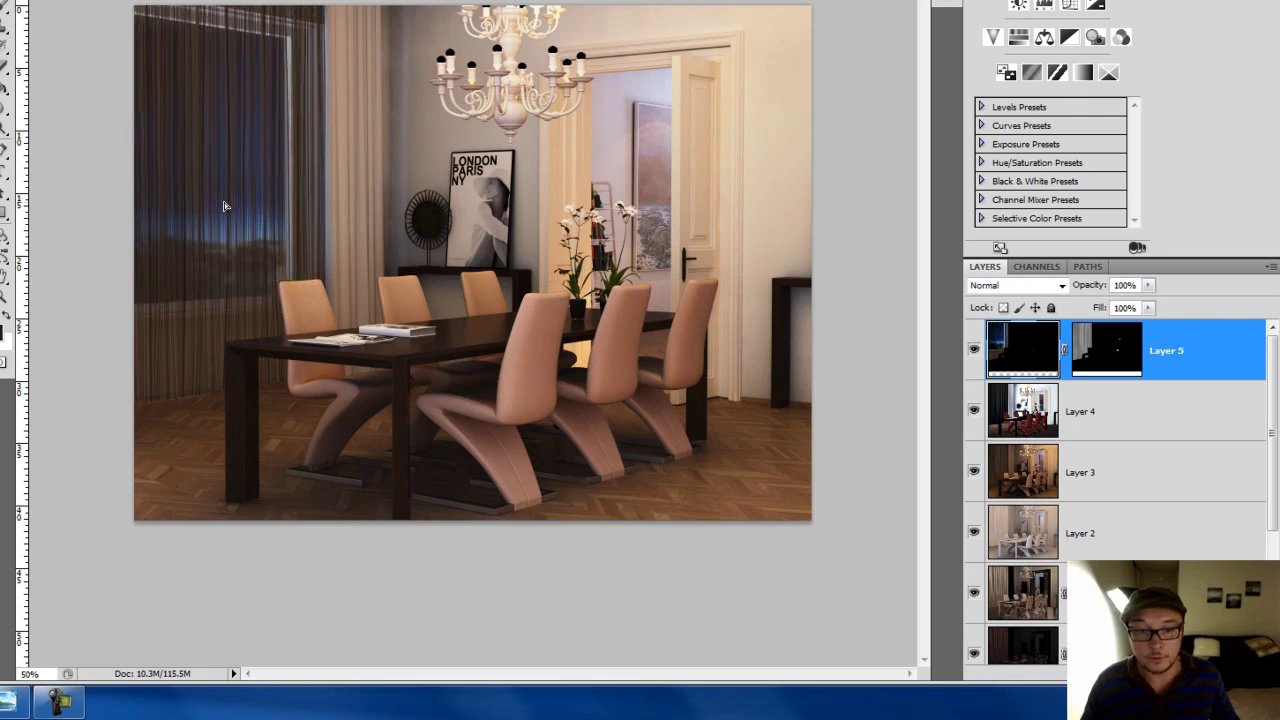
{"action": "left_click", "coordinate": [974, 351]}
{"action": "left_click", "coordinate": [974, 351]}
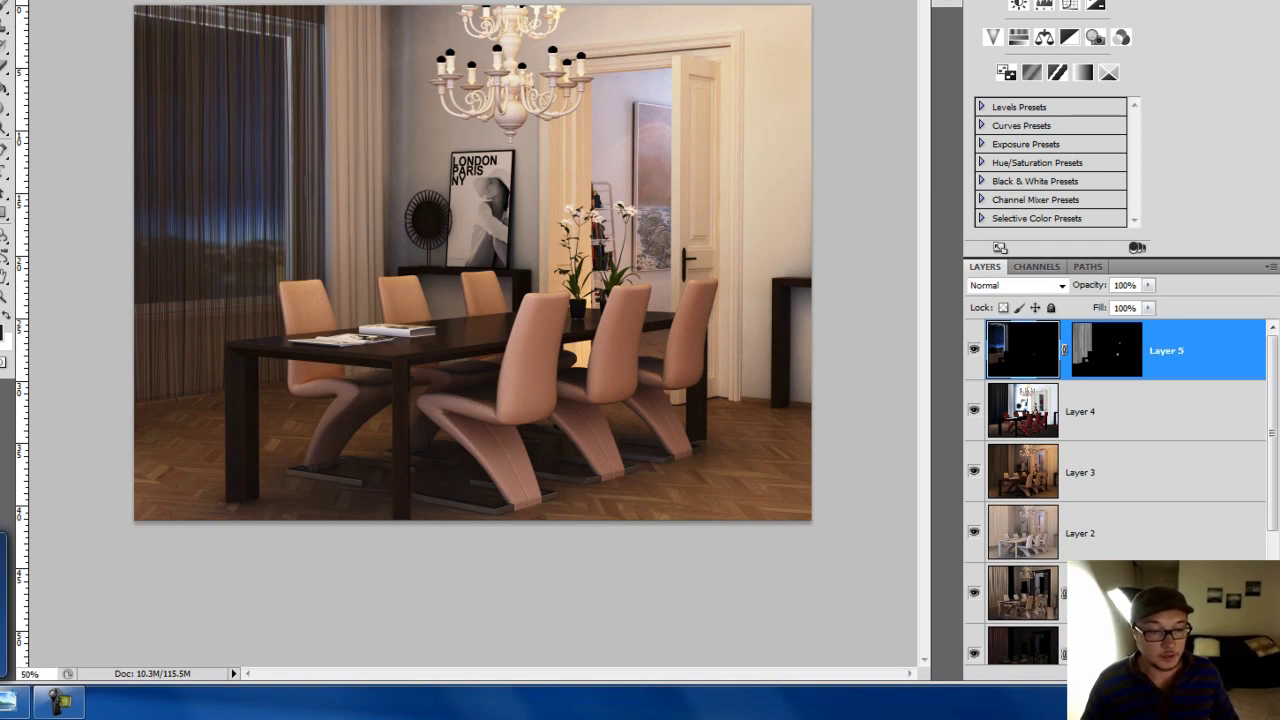
{"action": "key", "text": "alt+Tab"}
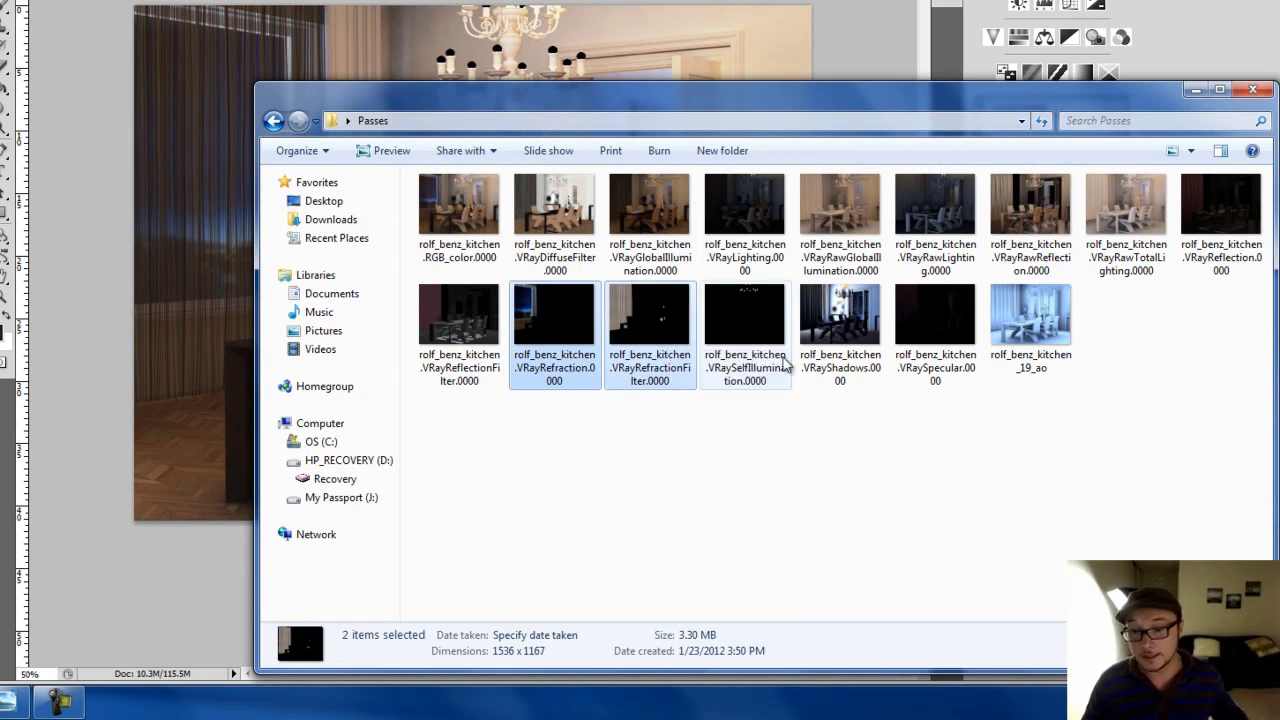
Bring the VRaySpecular pass into the kitchen composite as Layer 6
{"action": "left_click", "coordinate": [935, 330]}
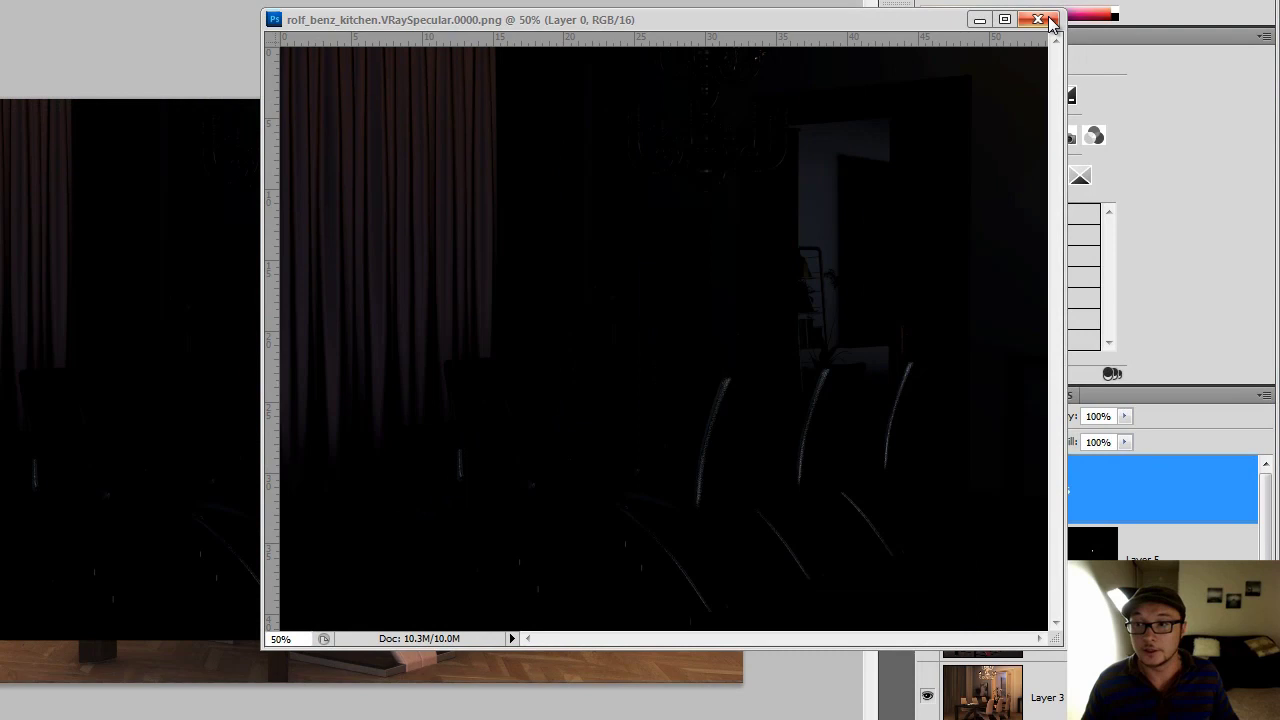
{"action": "left_click", "coordinate": [1037, 19]}
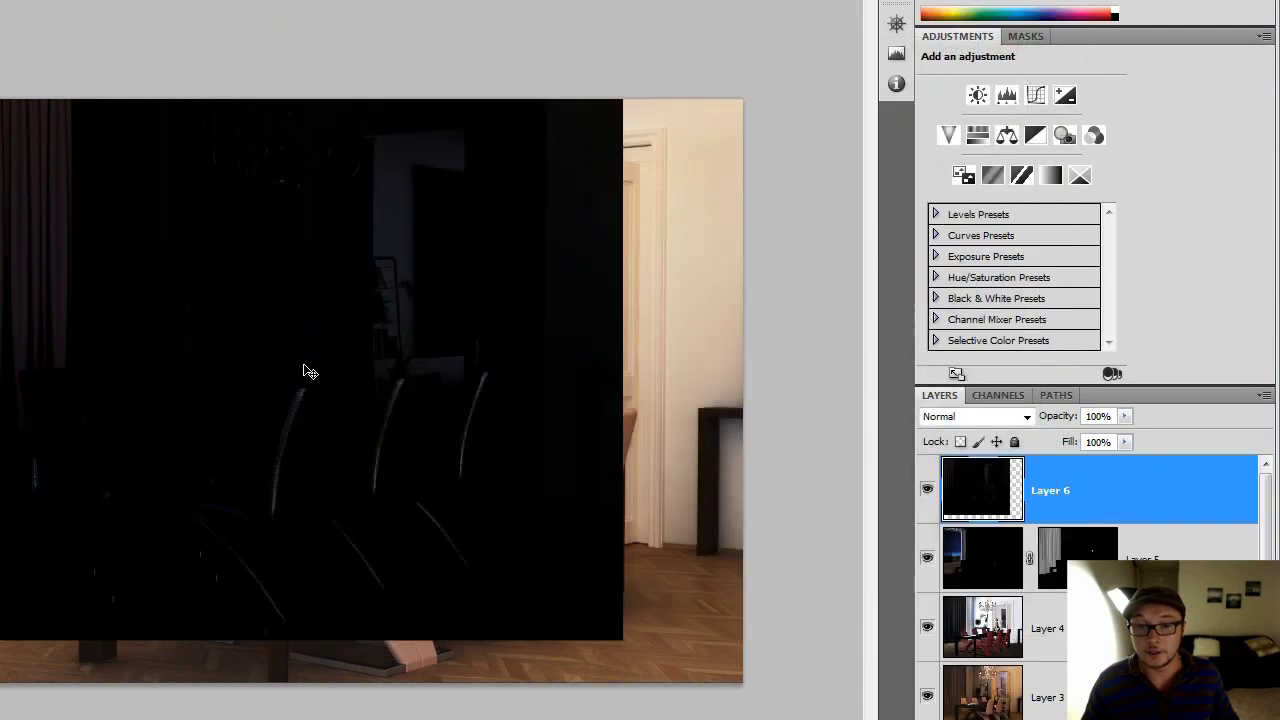
{"action": "left_click_drag", "start_coordinate": [306, 366], "coordinate": [420, 415]}
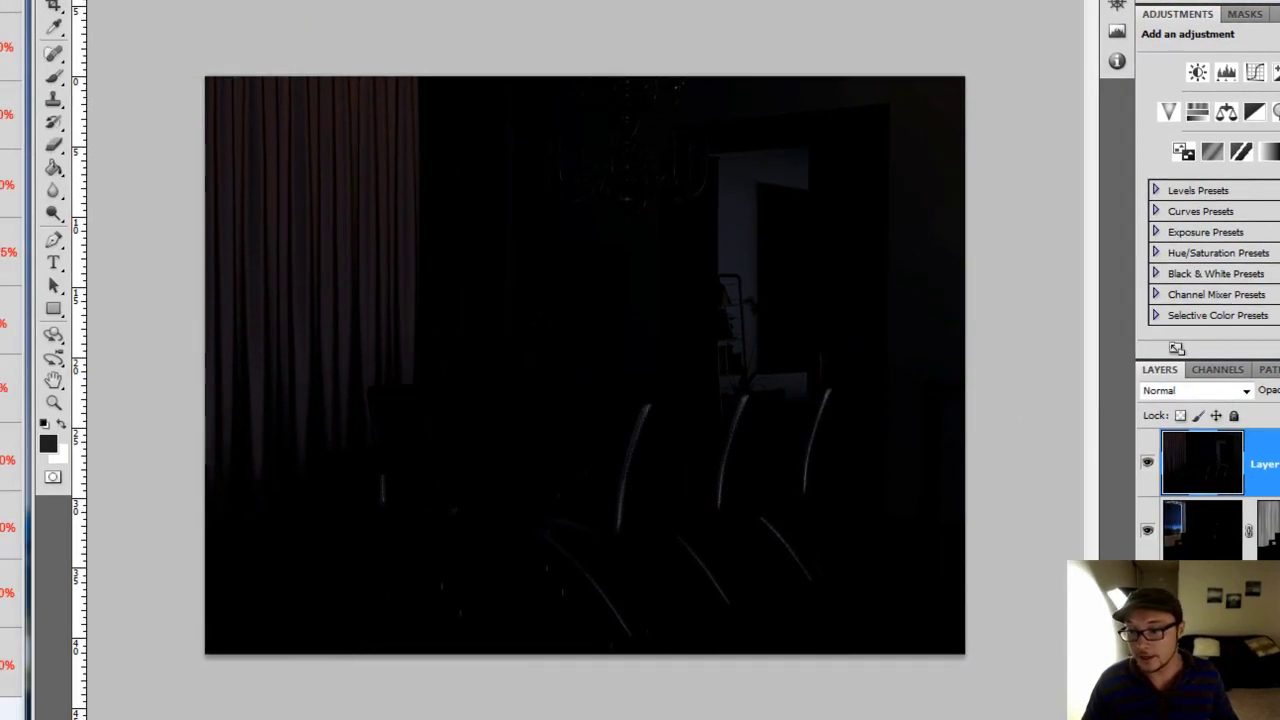
Blend Layer 6 in Screen mode and toggle it to compare the highlights
{"action": "left_click", "coordinate": [1246, 391]}
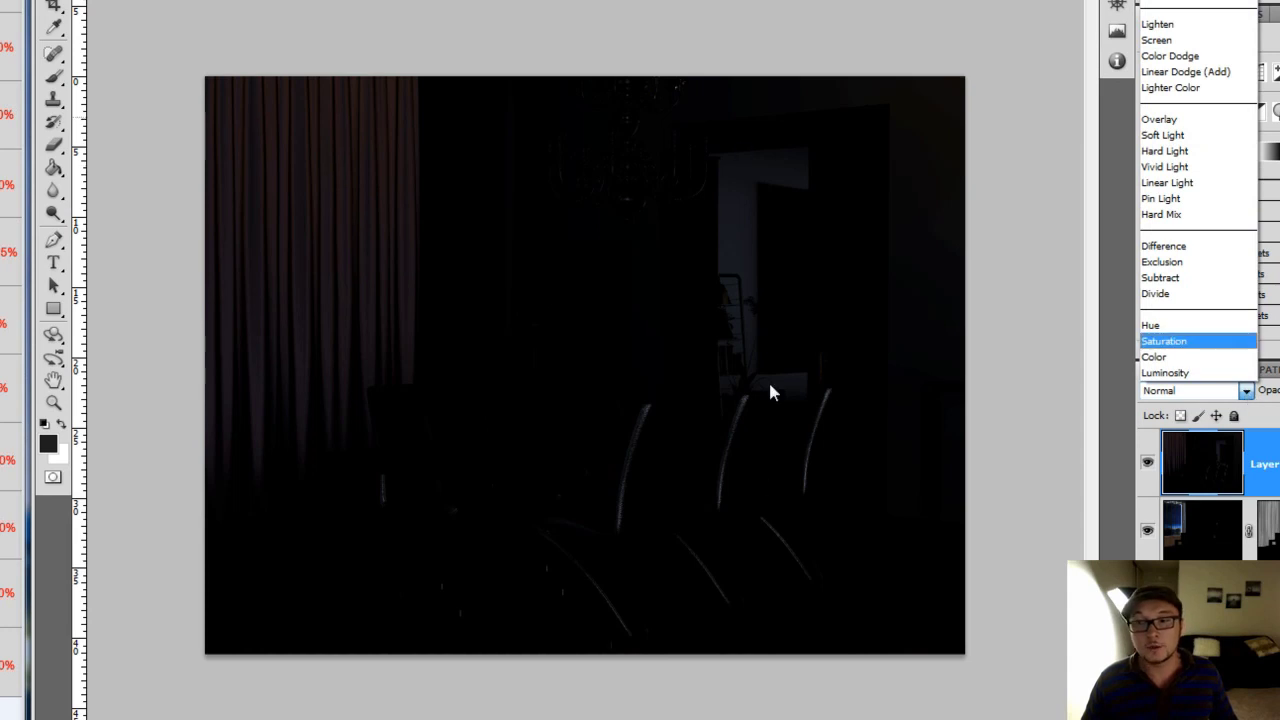
{"action": "left_click", "coordinate": [1177, 42]}
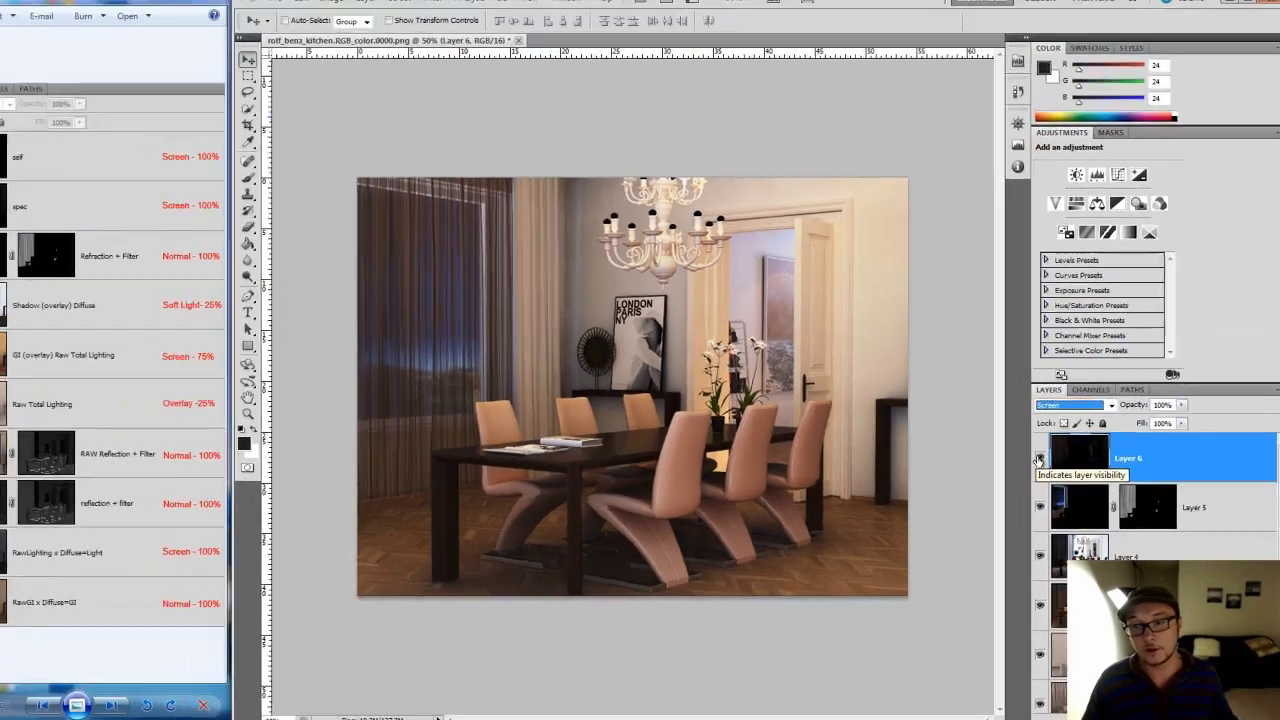
{"action": "left_click", "coordinate": [1030, 459]}
{"action": "left_click", "coordinate": [1030, 459]}
{"action": "left_click", "coordinate": [1030, 459]}
{"action": "left_click", "coordinate": [1030, 459]}
{"action": "left_click", "coordinate": [1030, 459]}
{"action": "left_click", "coordinate": [1030, 459]}
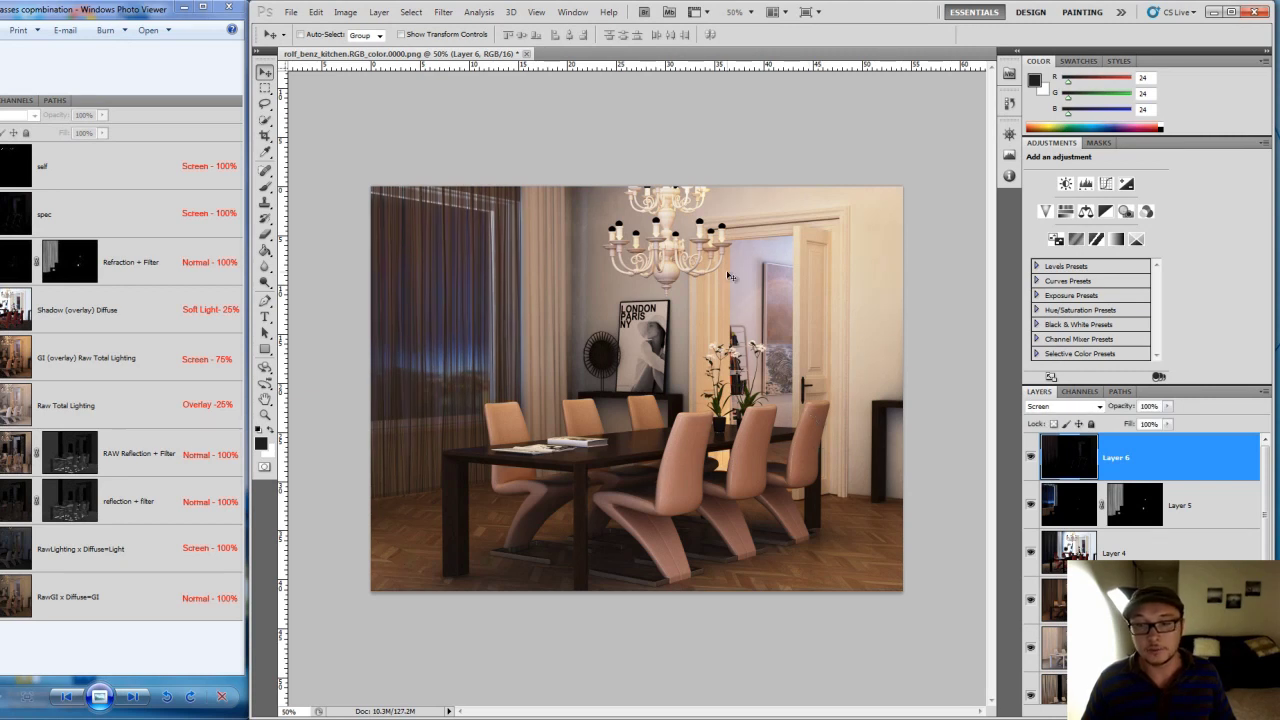
Toggle Layer 6 on and off repeatedly to compare the specular highlights
{"action": "left_click", "coordinate": [1032, 457]}
{"action": "left_click", "coordinate": [1032, 457]}
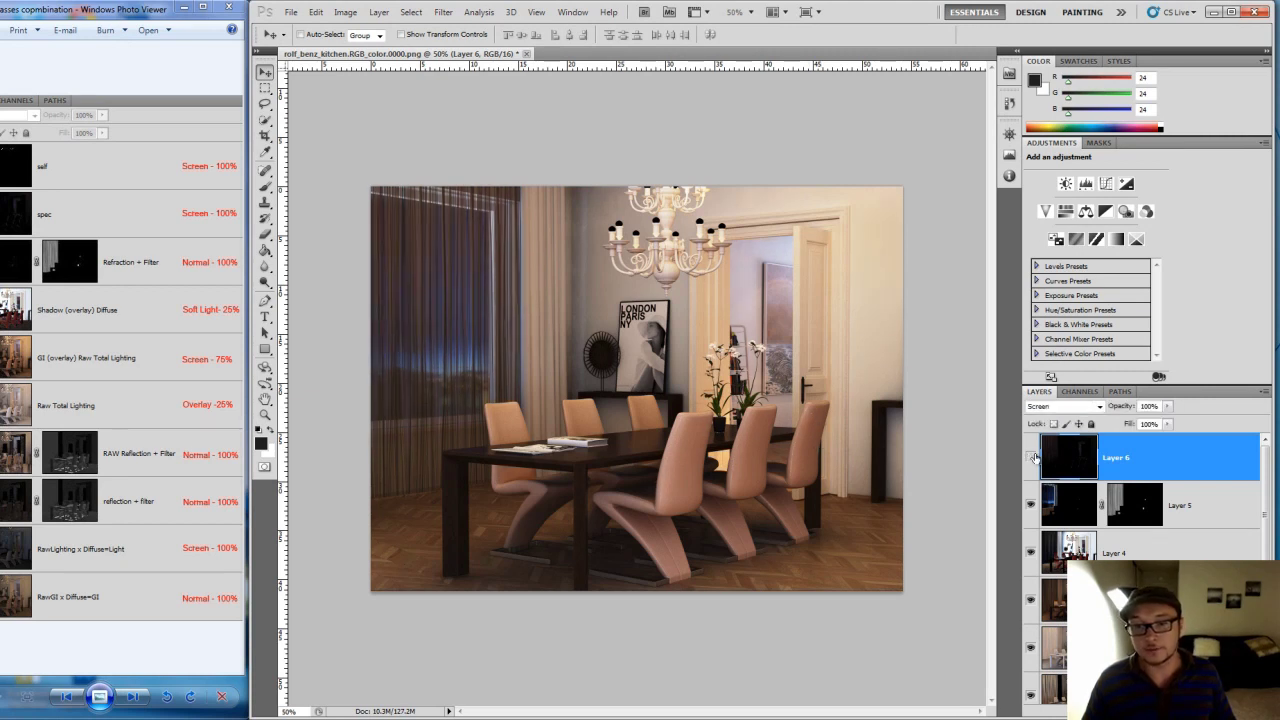
{"action": "left_click", "coordinate": [1032, 457]}
{"action": "left_click", "coordinate": [1032, 457]}
{"action": "left_click", "coordinate": [1032, 457]}
{"action": "left_click", "coordinate": [1032, 457]}
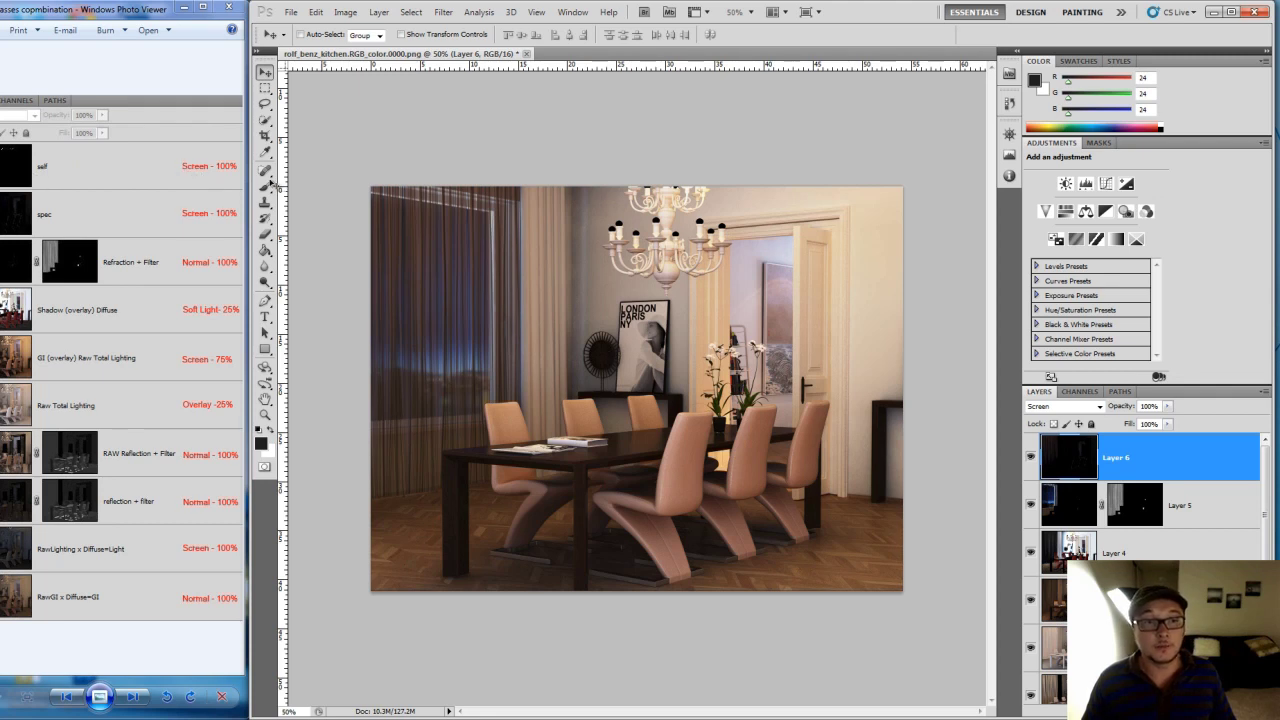
Place the VRaySelfIllumination pass as a new top layer blended in Screen mode
{"action": "left_click", "coordinate": [205, 660]}
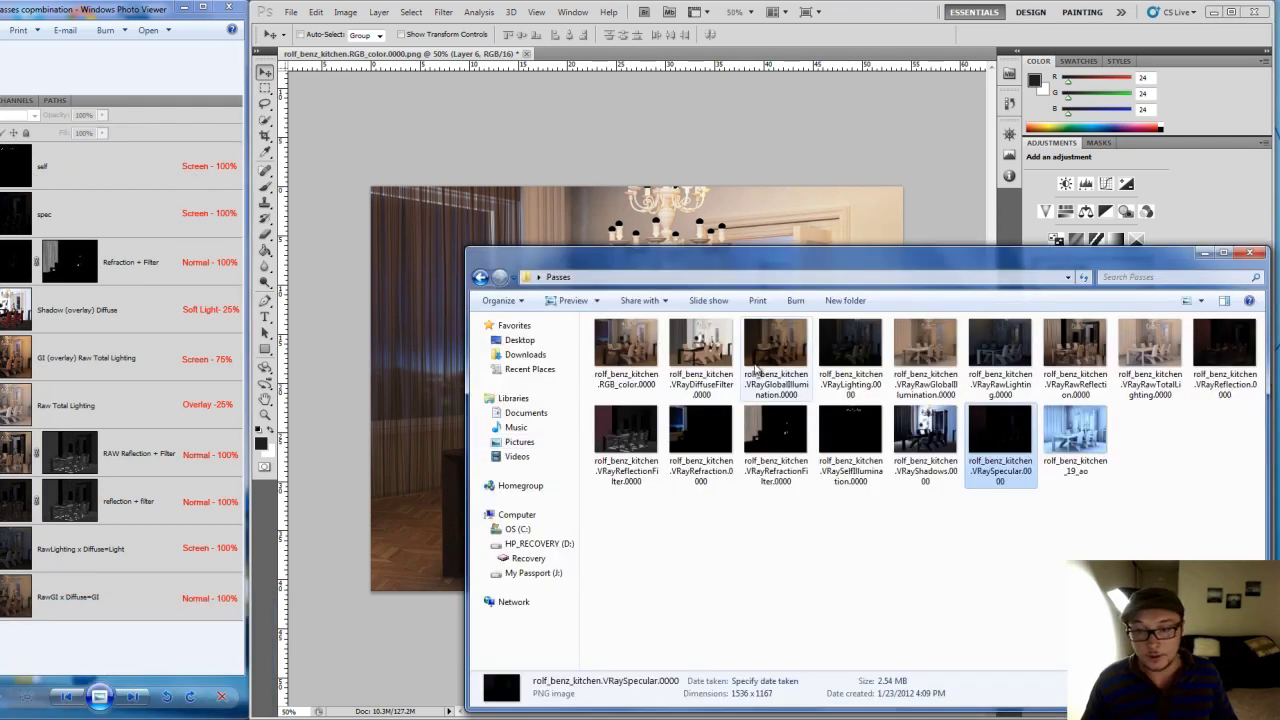
{"action": "left_click_drag", "start_coordinate": [793, 200], "coordinate": [791, 175]}
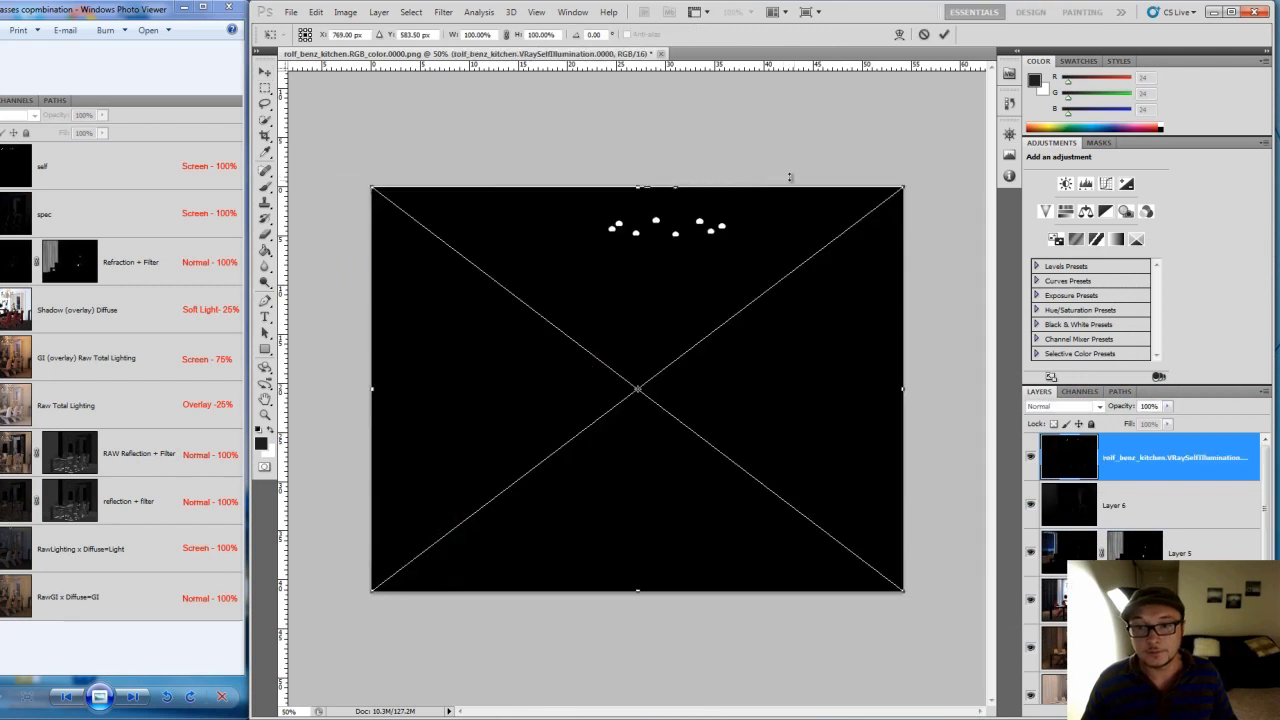
{"action": "key", "text": "Return"}
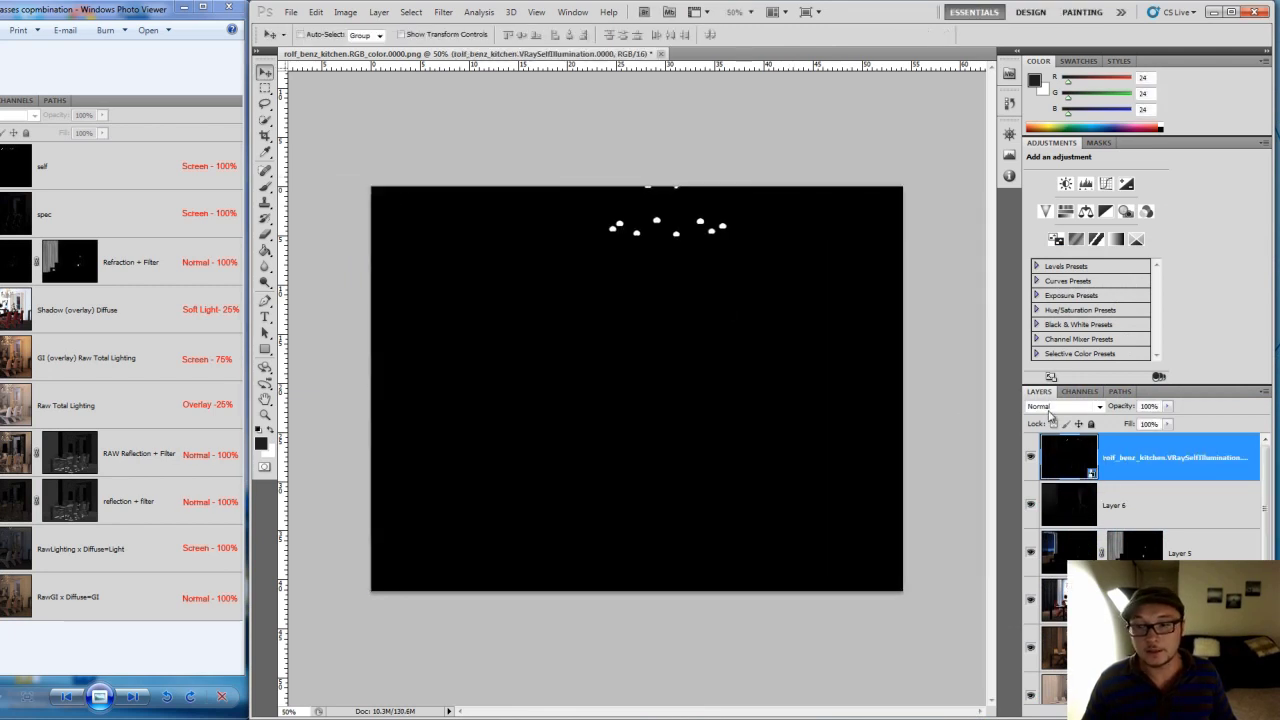
{"action": "left_click", "coordinate": [1085, 407]}
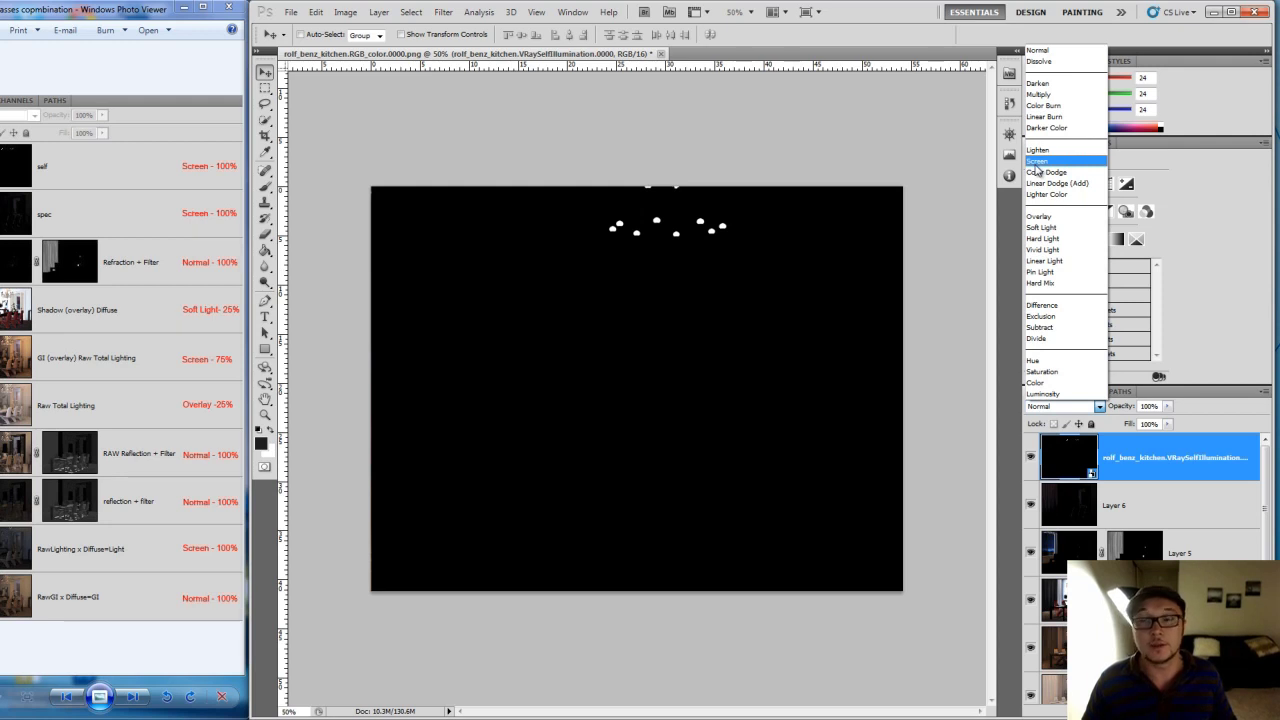
{"action": "left_click", "coordinate": [1037, 161]}
{"action": "left_click", "coordinate": [660, 245]}
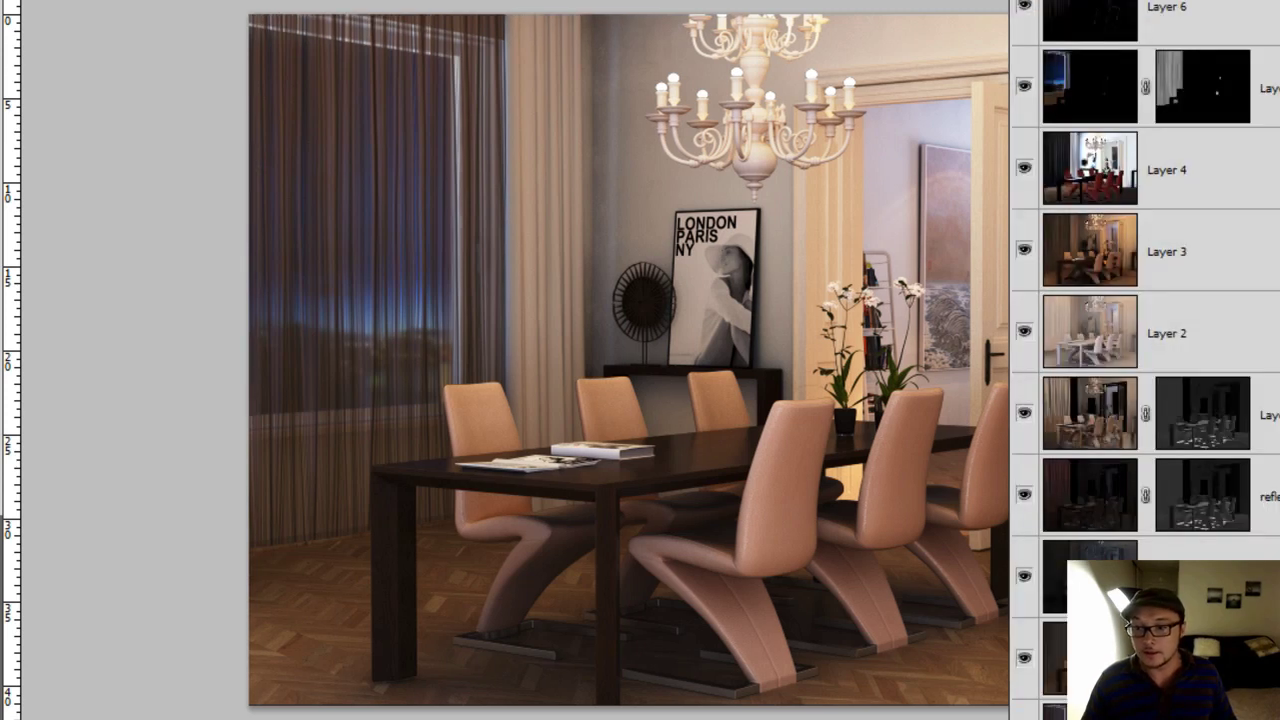
{"action": "scroll", "coordinate": [1145, 354], "scroll_direction": "down", "scroll_amount": 1}
{"action": "left_click_drag", "start_coordinate": [1024, 648], "coordinate": [1024, 343]}
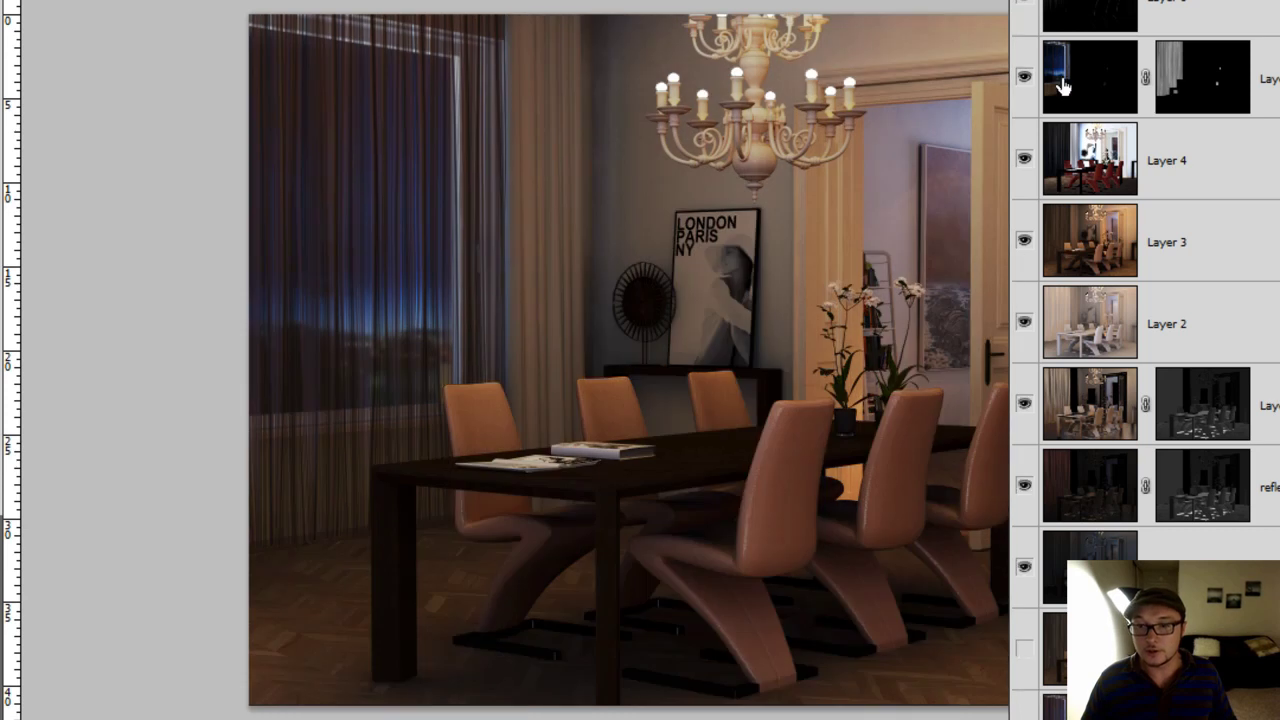
{"action": "scroll", "coordinate": [1026, 667], "scroll_direction": "up", "scroll_amount": 1}
{"action": "left_click_drag", "start_coordinate": [1024, 576], "coordinate": [1024, 332]}
{"action": "left_click_drag", "start_coordinate": [1024, 576], "coordinate": [1024, 90]}
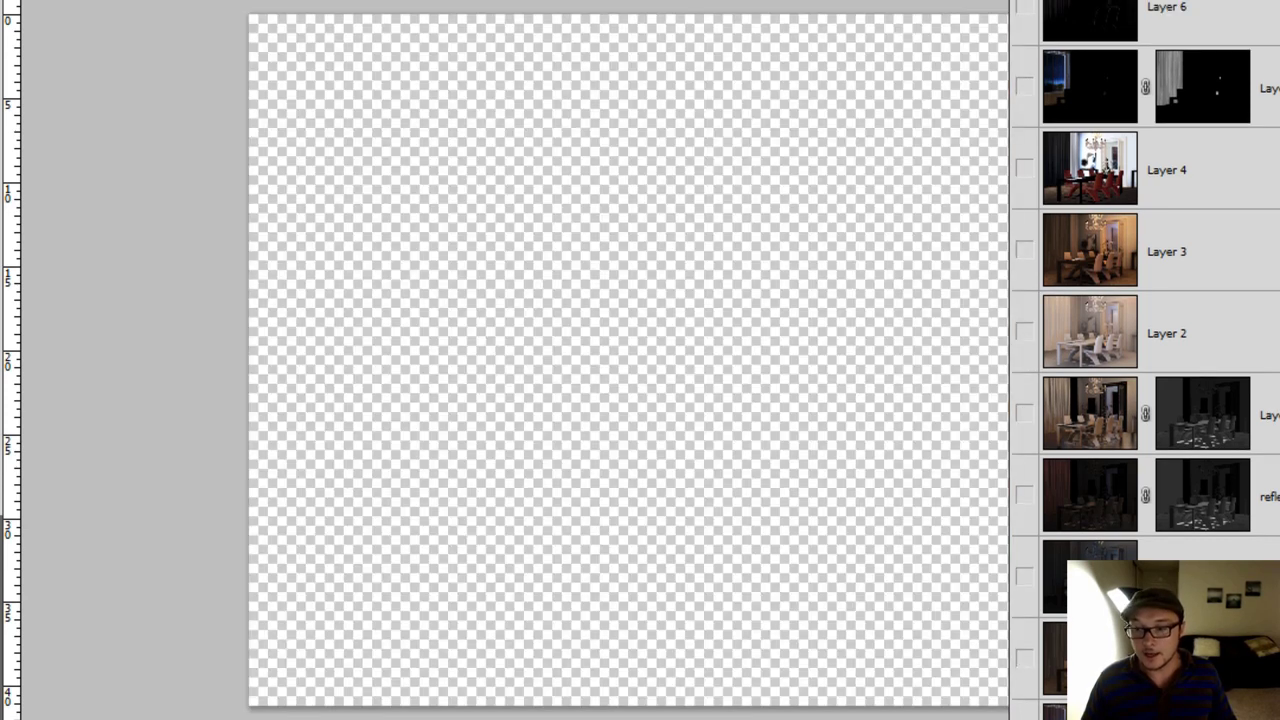
{"action": "scroll", "coordinate": [1145, 354], "scroll_direction": "down", "scroll_amount": 1}
{"action": "left_click", "coordinate": [1024, 700]}
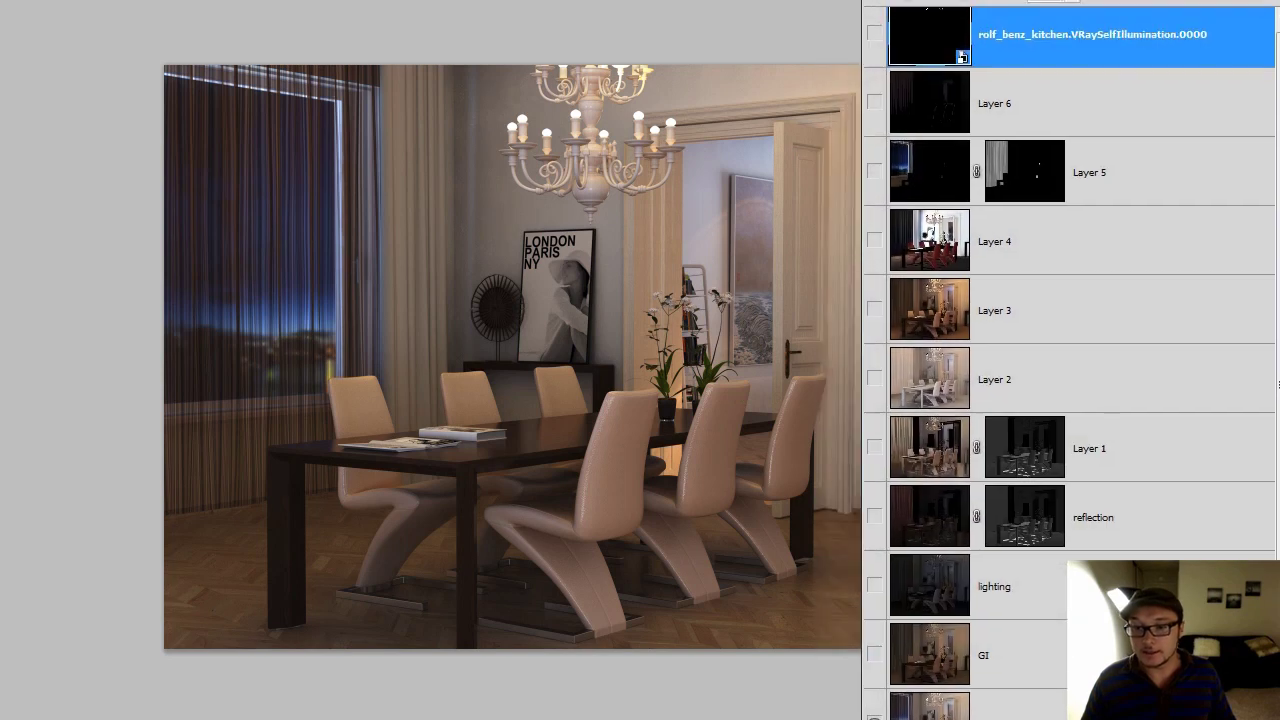
{"action": "left_click_drag", "start_coordinate": [874, 655], "coordinate": [874, 379]}
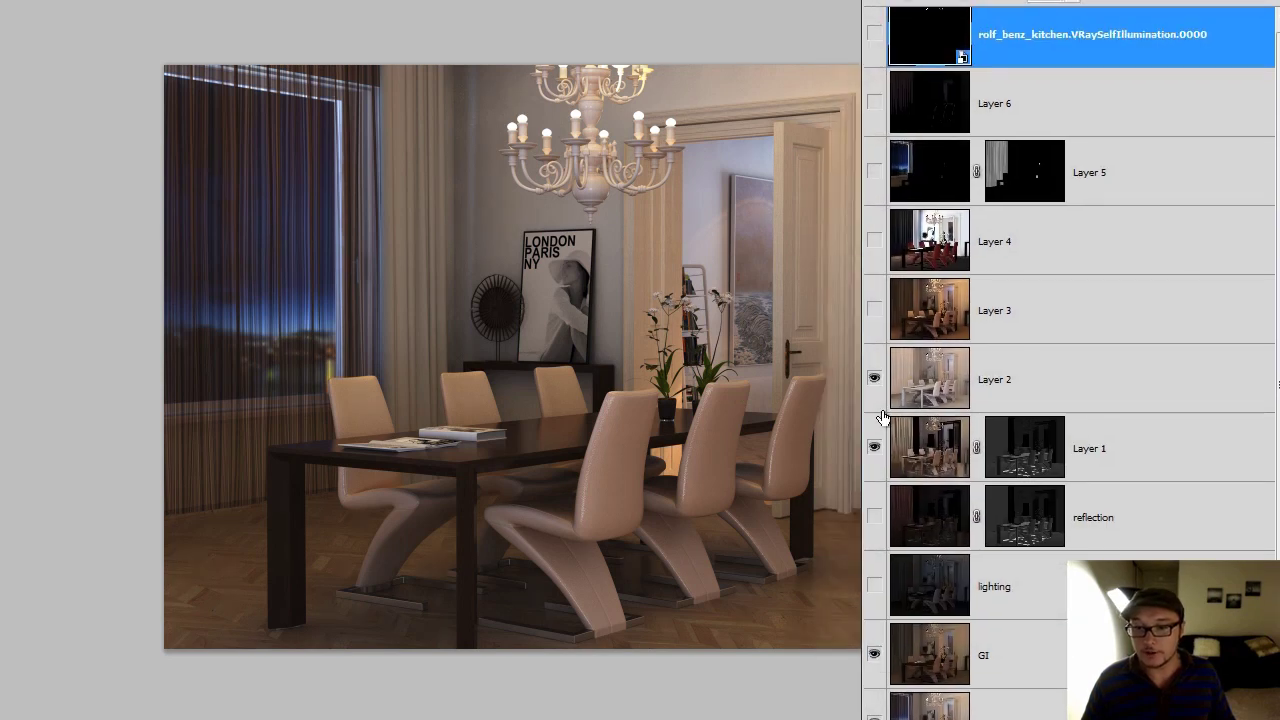
{"action": "left_click_drag", "start_coordinate": [874, 310], "coordinate": [876, 34]}
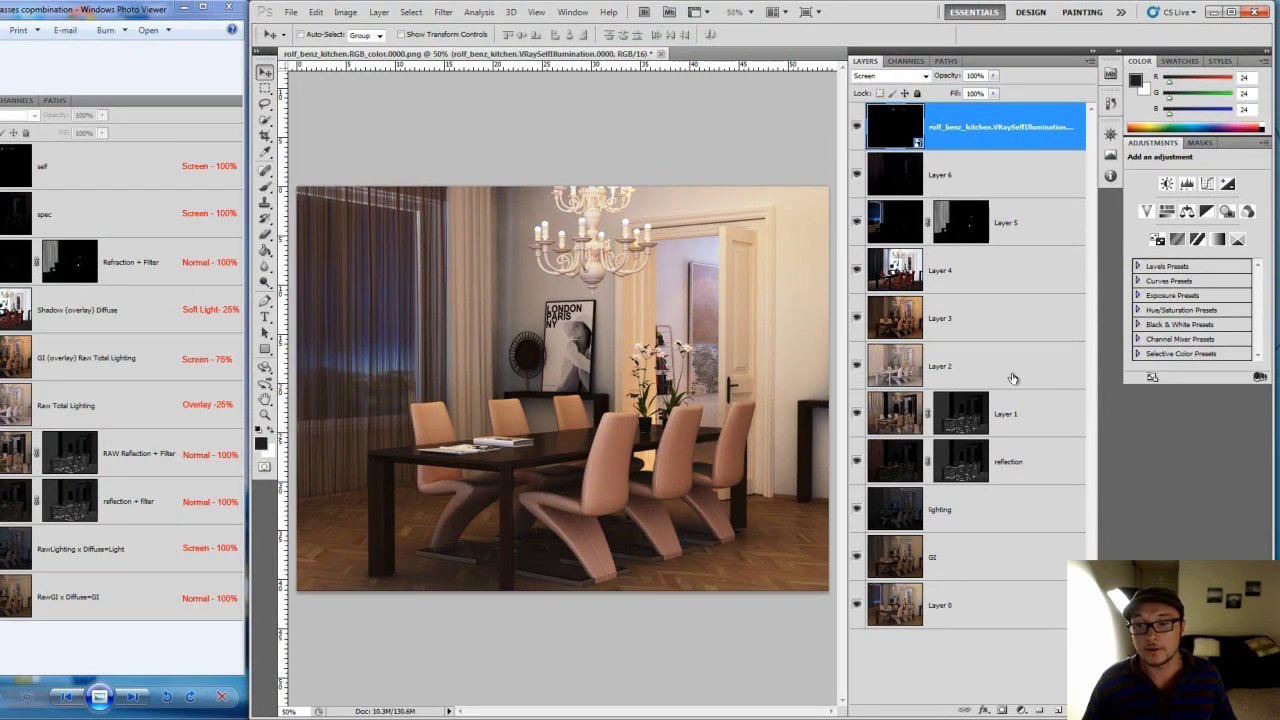
Duplicate Layer 1 and toggle the copy's visibility to compare the strengthened reflections
{"action": "left_click", "coordinate": [1047, 412]}
{"action": "left_click", "coordinate": [993, 76]}
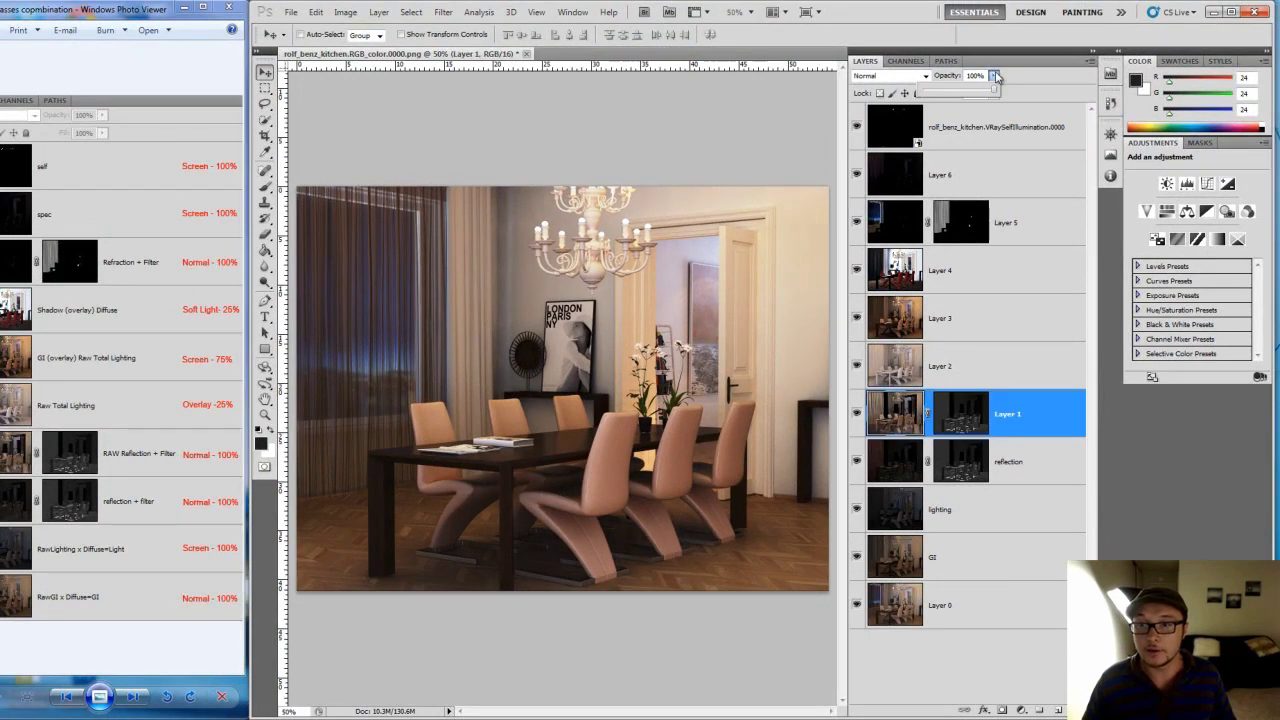
{"action": "mouse_move", "coordinate": [995, 93]}
{"action": "left_mouse_down"}
{"action": "mouse_move", "coordinate": [961, 93]}
{"action": "mouse_move", "coordinate": [1003, 93]}
{"action": "left_mouse_up"}
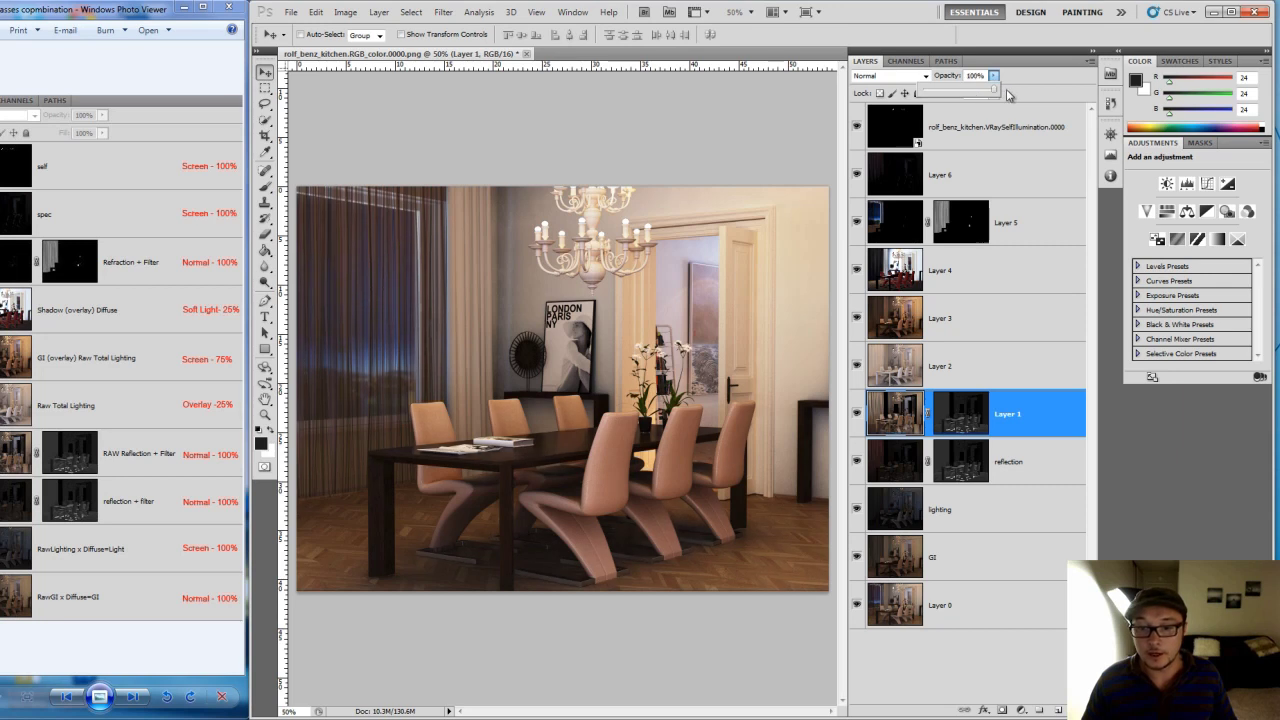
{"action": "left_click_drag", "start_coordinate": [1044, 405], "coordinate": [1061, 710]}
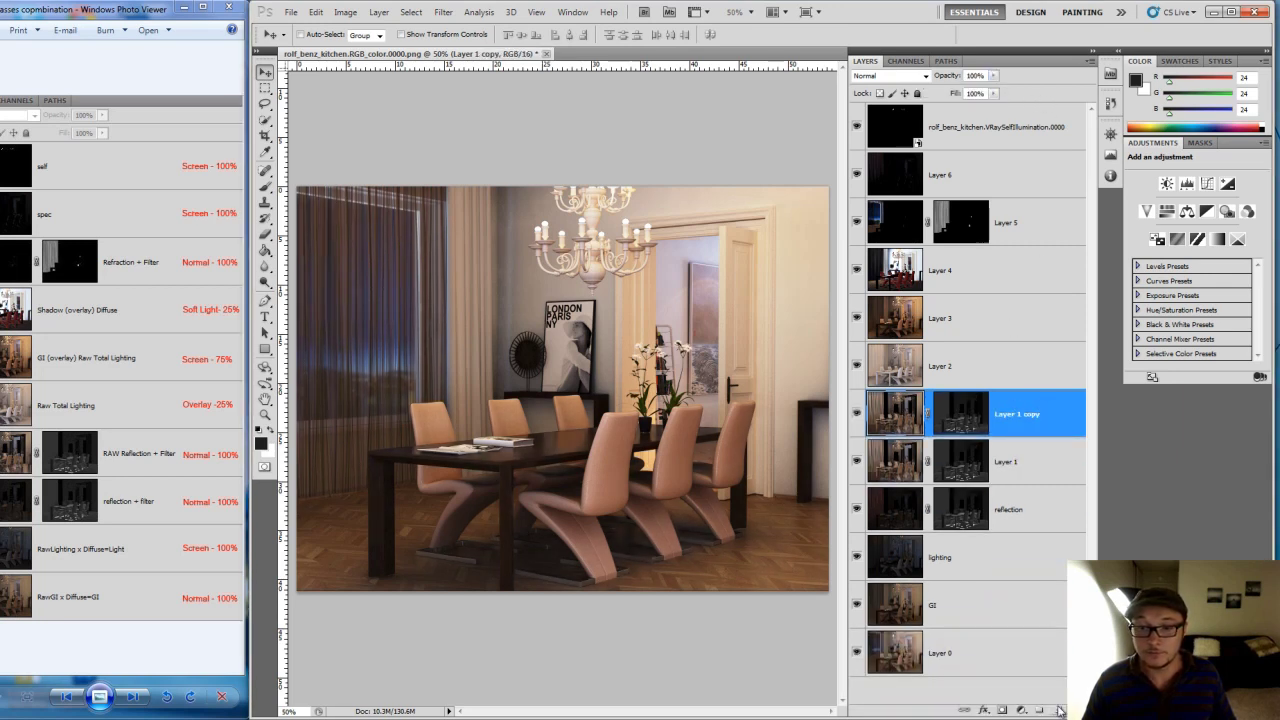
{"action": "left_click", "coordinate": [855, 413]}
{"action": "left_click", "coordinate": [855, 413]}
{"action": "left_click", "coordinate": [856, 413]}
{"action": "left_click", "coordinate": [856, 458]}
{"action": "left_click", "coordinate": [856, 458]}
{"action": "left_click", "coordinate": [856, 413]}
Duplicate Layer 1 copy again and Layer 5, then select the self-illumination layer
{"action": "left_click_drag", "start_coordinate": [1043, 422], "coordinate": [1062, 706]}
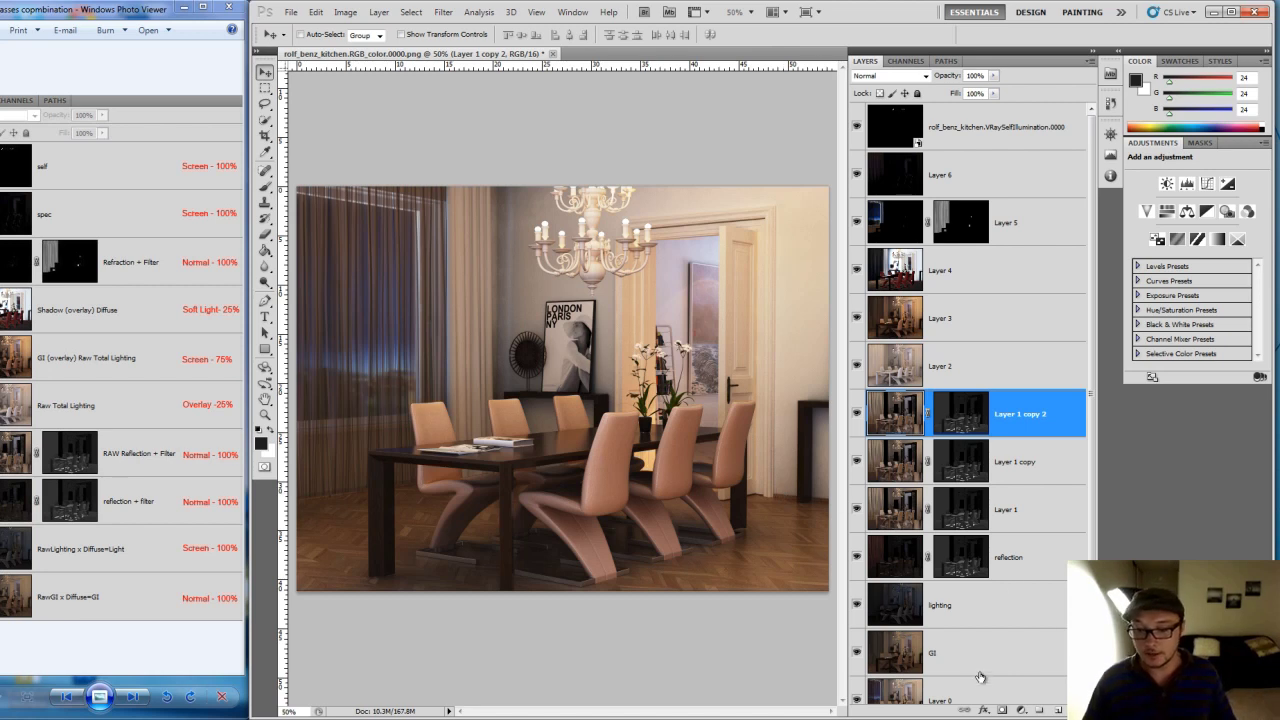
{"action": "left_click_drag", "start_coordinate": [1042, 250], "coordinate": [1058, 710]}
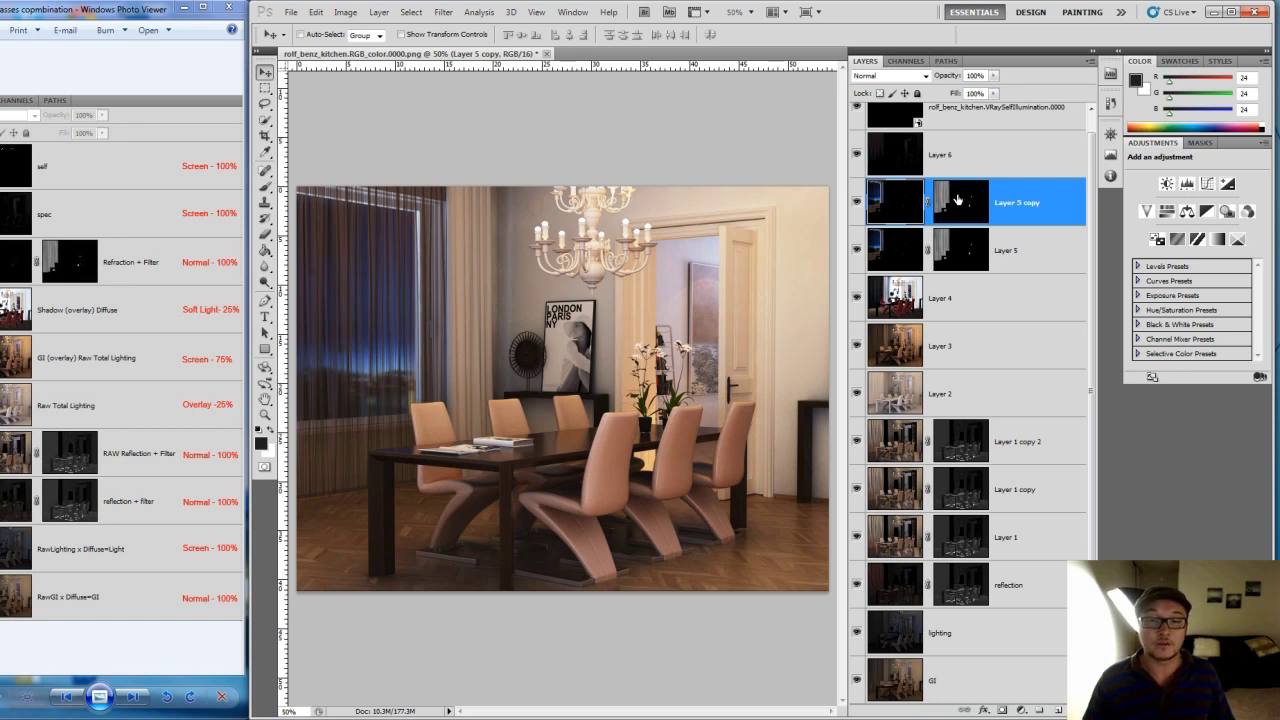
{"action": "left_click", "coordinate": [990, 118]}
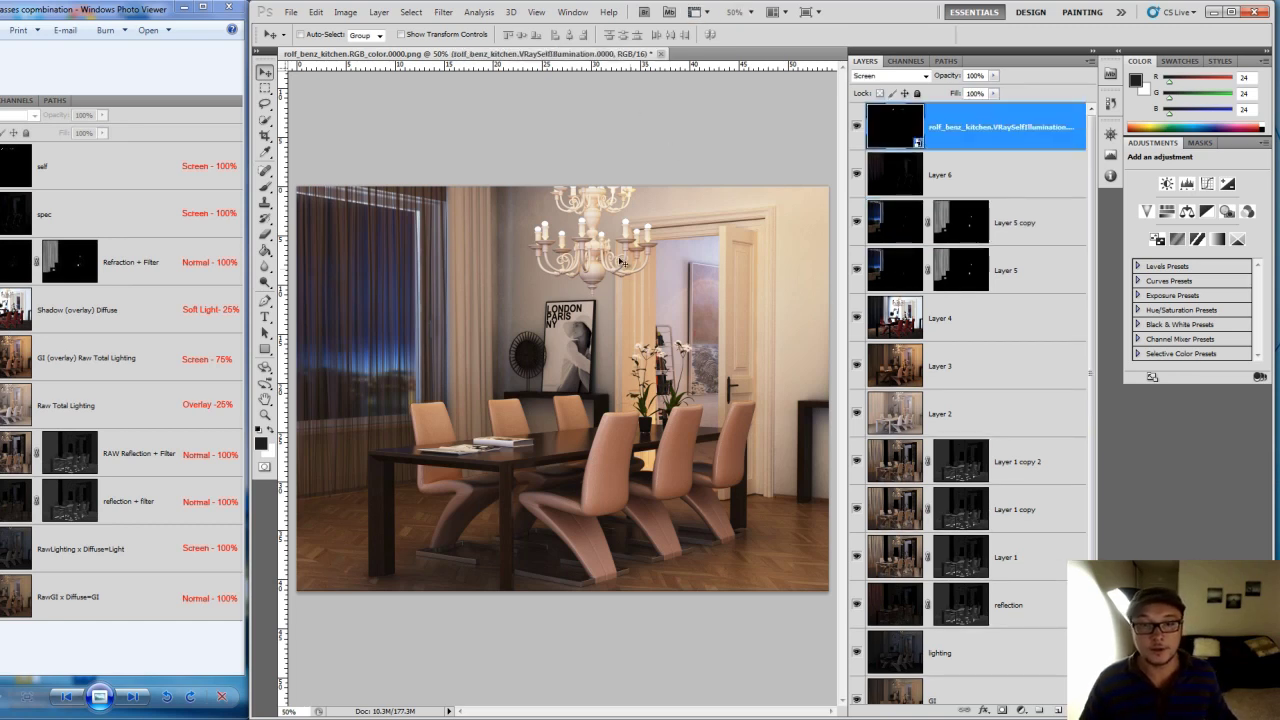
{"action": "left_click", "coordinate": [72, 665]}
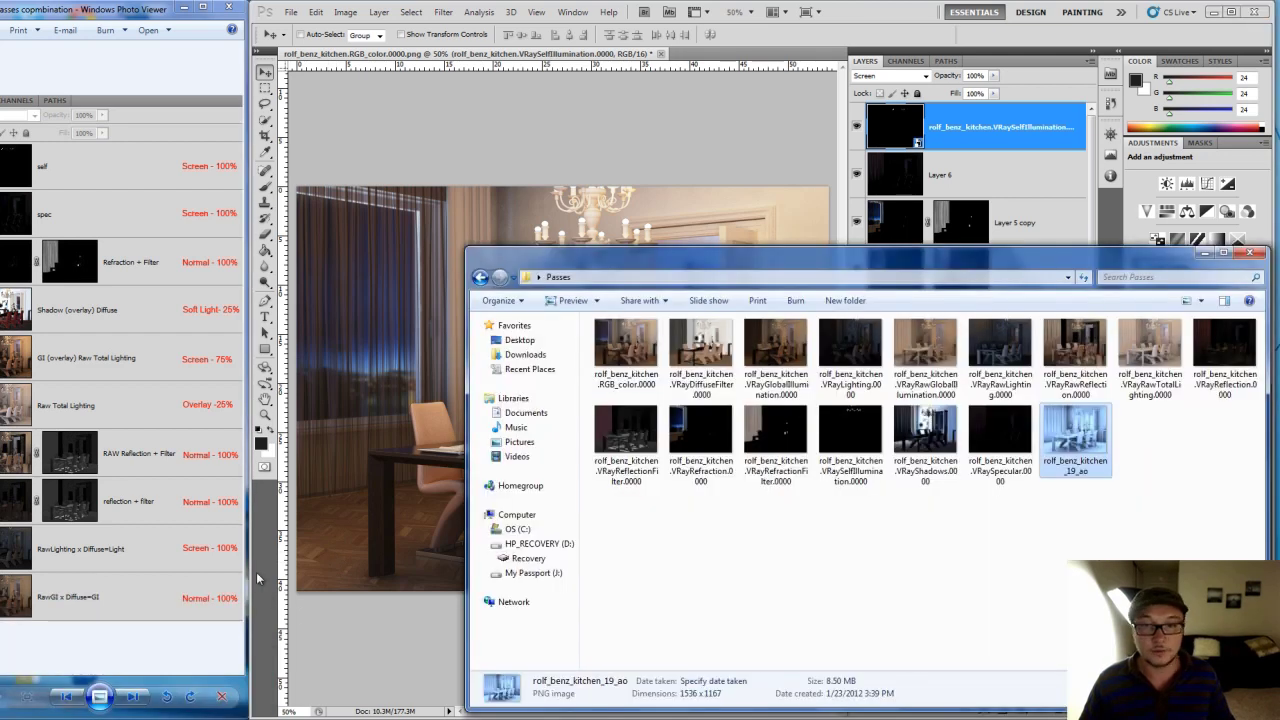
Bring rolf_benz_kitchen_19_ao.png into the dining-room composite as Layer 7, aligned over the render
{"action": "left_click_drag", "start_coordinate": [789, 43], "coordinate": [902, 156]}
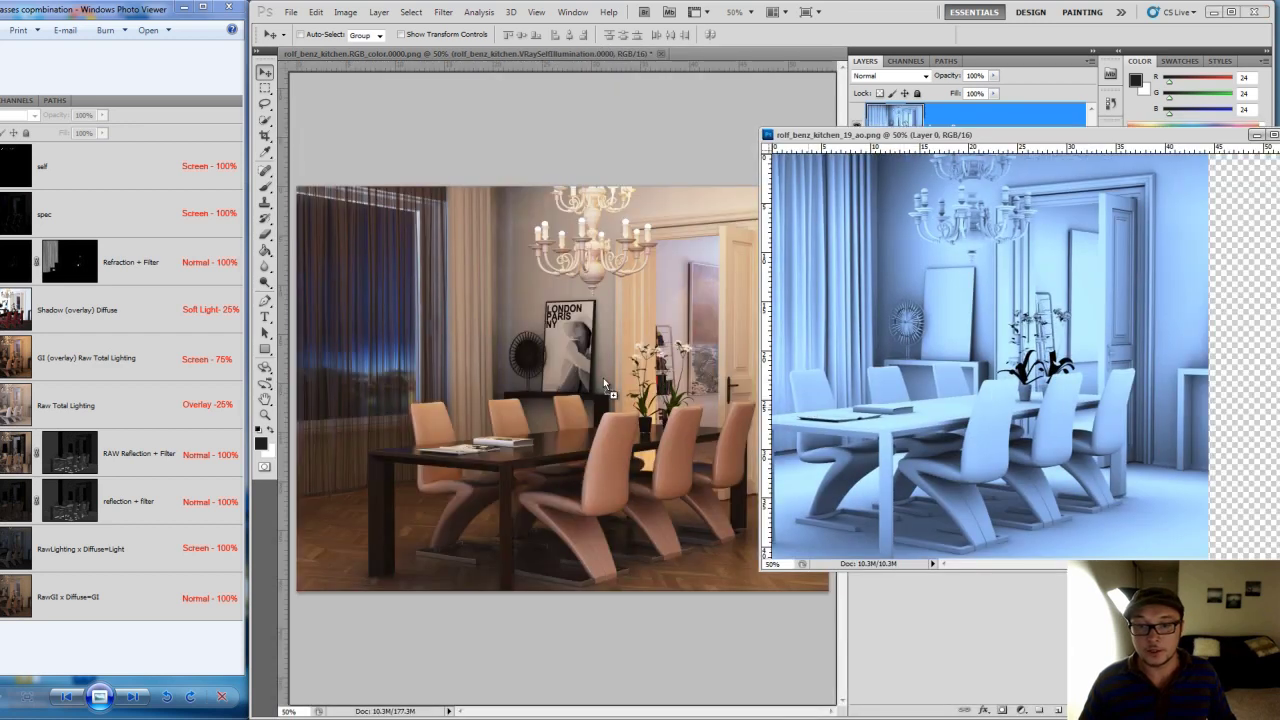
{"action": "left_click_drag", "start_coordinate": [604, 383], "coordinate": [606, 385]}
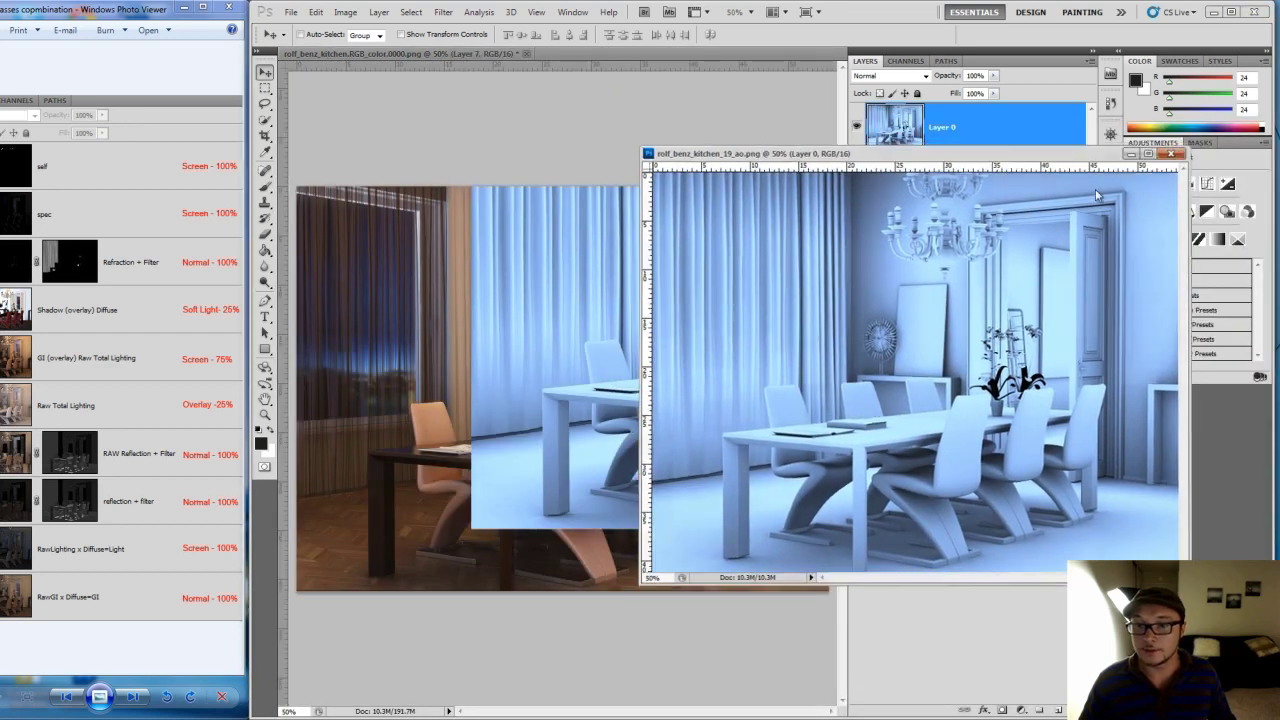
{"action": "left_click", "coordinate": [1273, 134]}
{"action": "left_click_drag", "start_coordinate": [663, 380], "coordinate": [518, 446]}
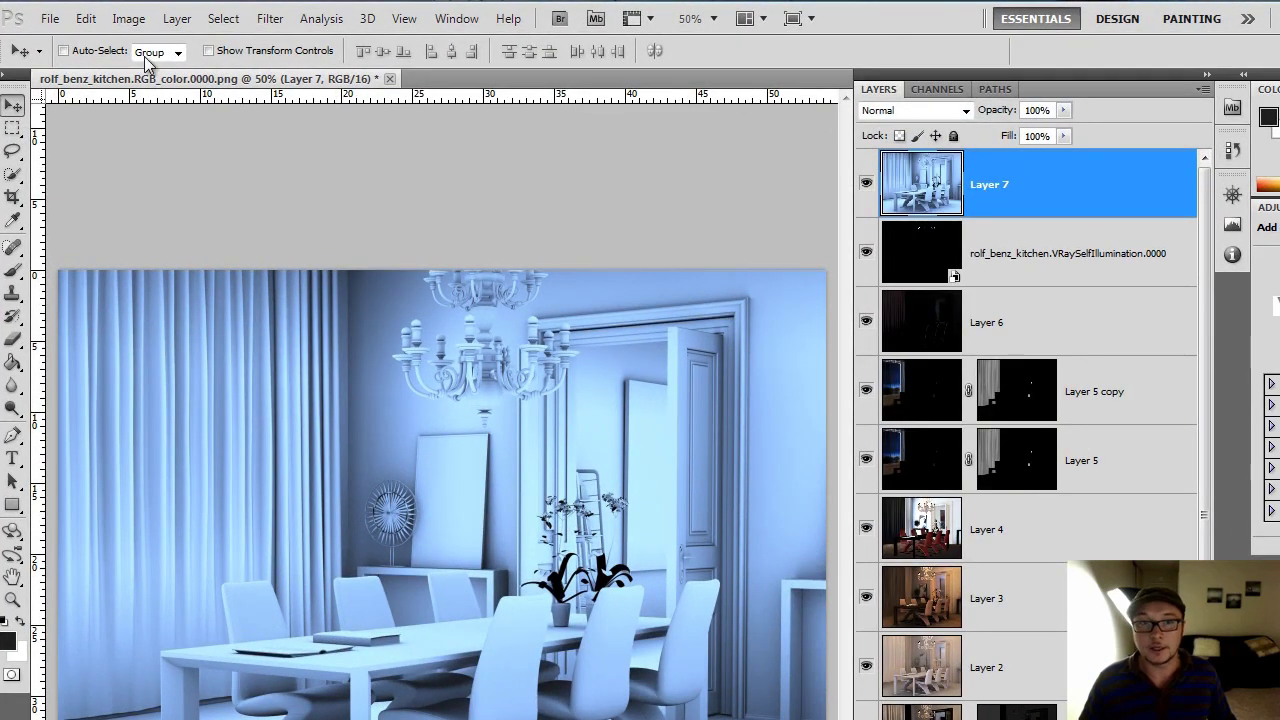
Set Layer 7's blend mode to Multiply and preview its opacity
{"action": "left_click", "coordinate": [968, 110]}
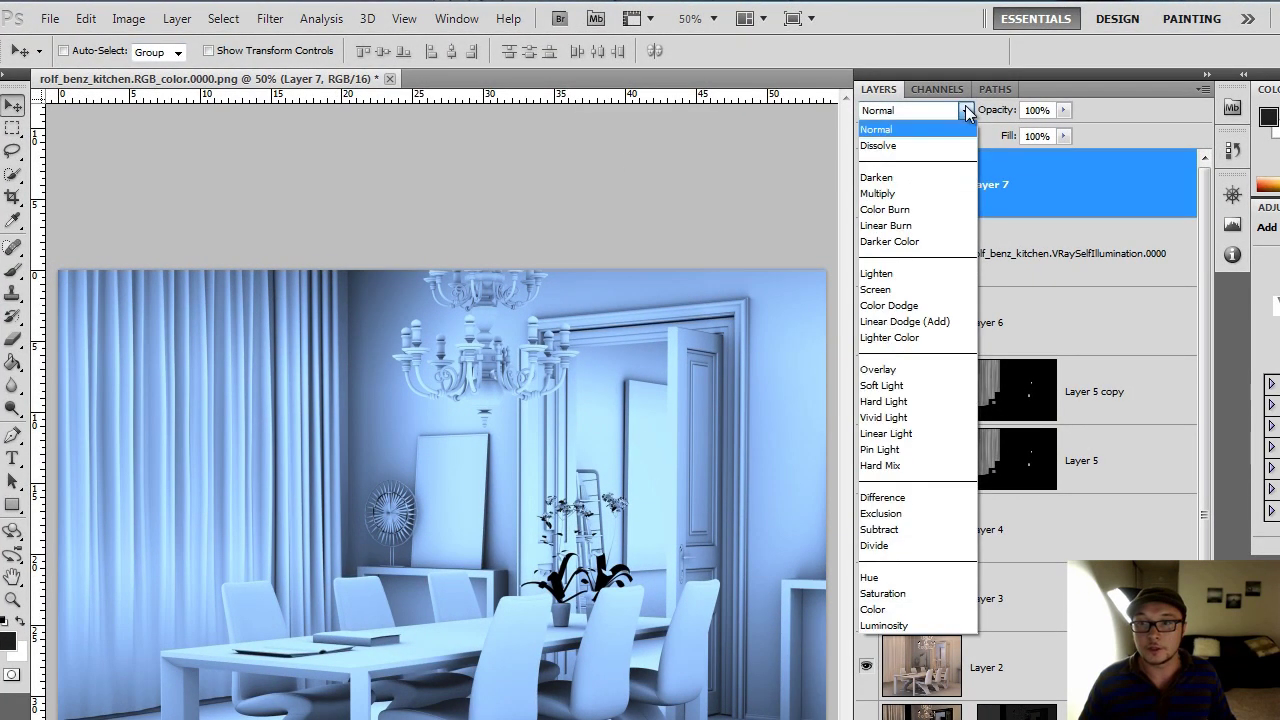
{"action": "left_click", "coordinate": [940, 193]}
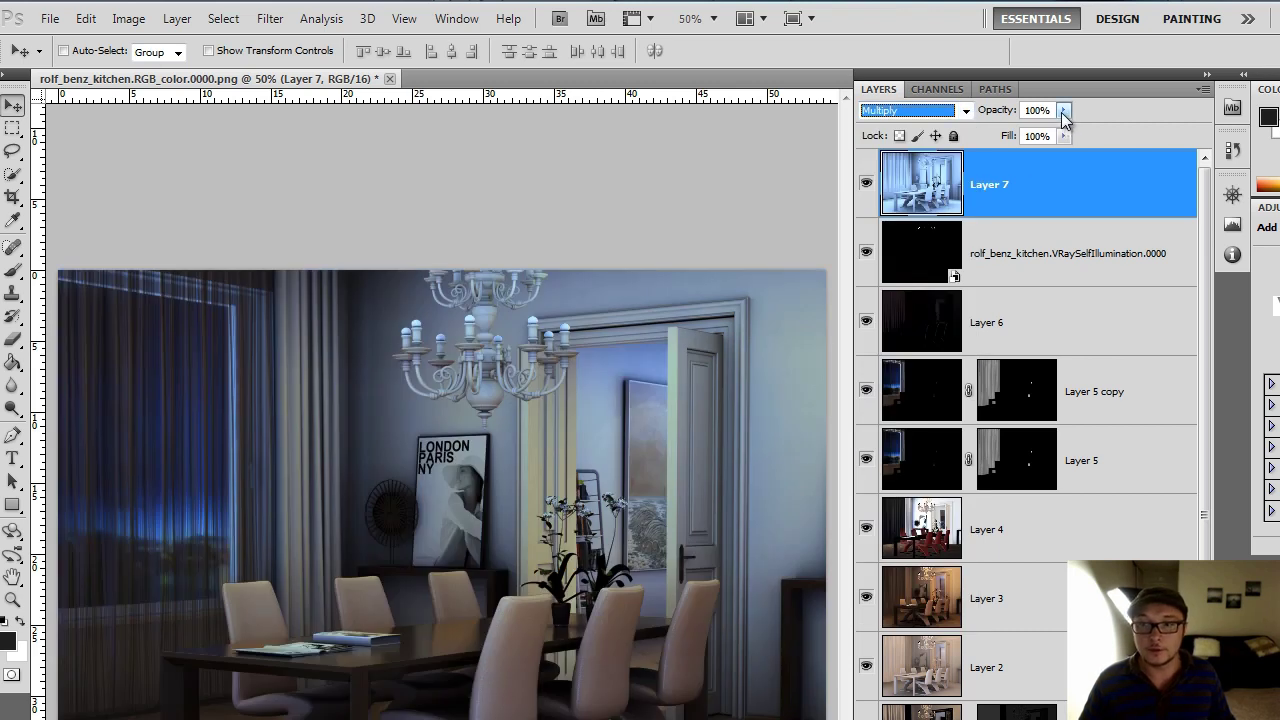
{"action": "left_click", "coordinate": [1064, 112]}
{"action": "mouse_move", "coordinate": [1067, 135]}
{"action": "left_mouse_down"}
{"action": "mouse_move", "coordinate": [937, 134]}
{"action": "mouse_move", "coordinate": [1070, 135]}
{"action": "left_mouse_up"}
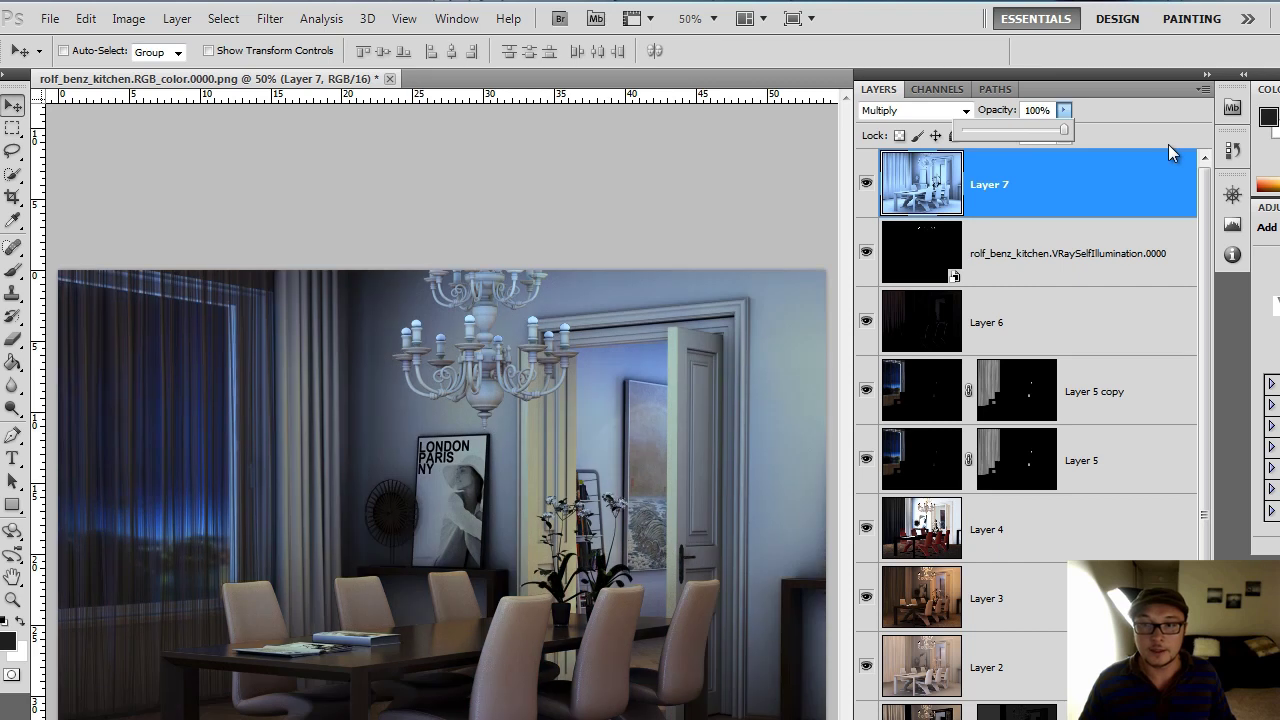
Apply Levels to Layer 7 with input 44, 1.19, 245 and output black 49
{"action": "left_click", "coordinate": [128, 18]}
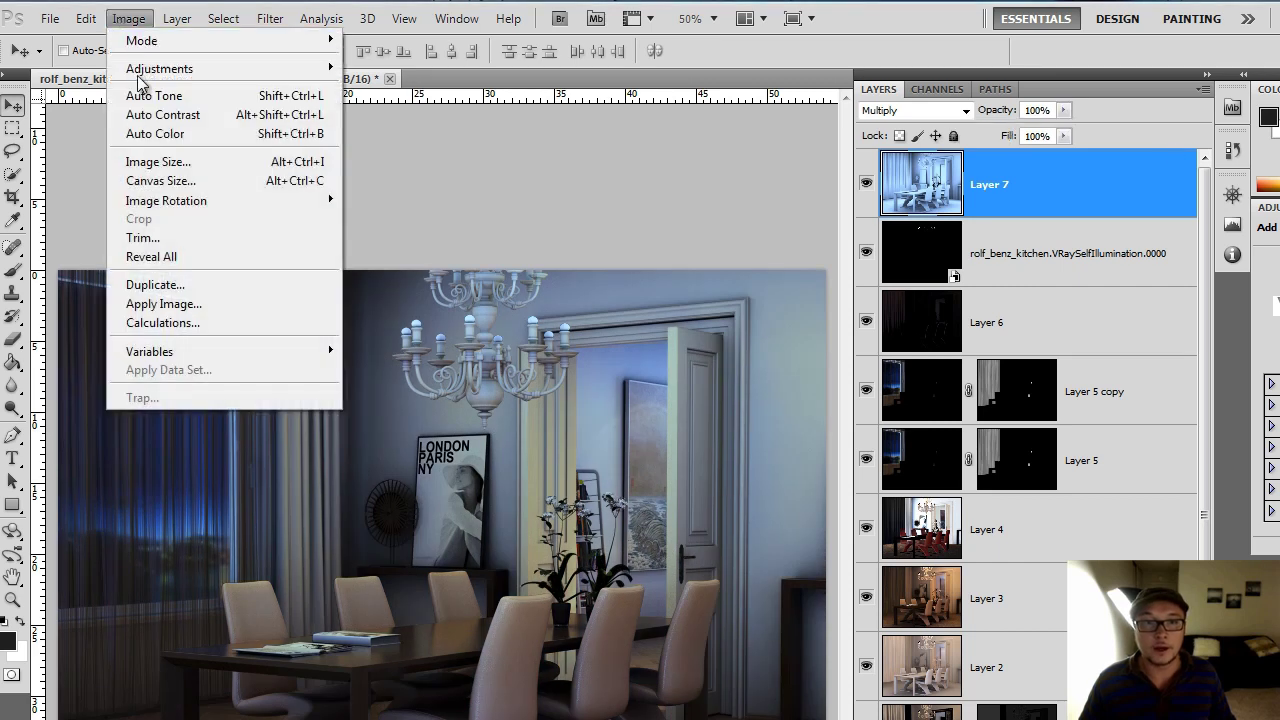
{"action": "mouse_move", "coordinate": [159, 68]}
{"action": "left_click", "coordinate": [416, 87]}
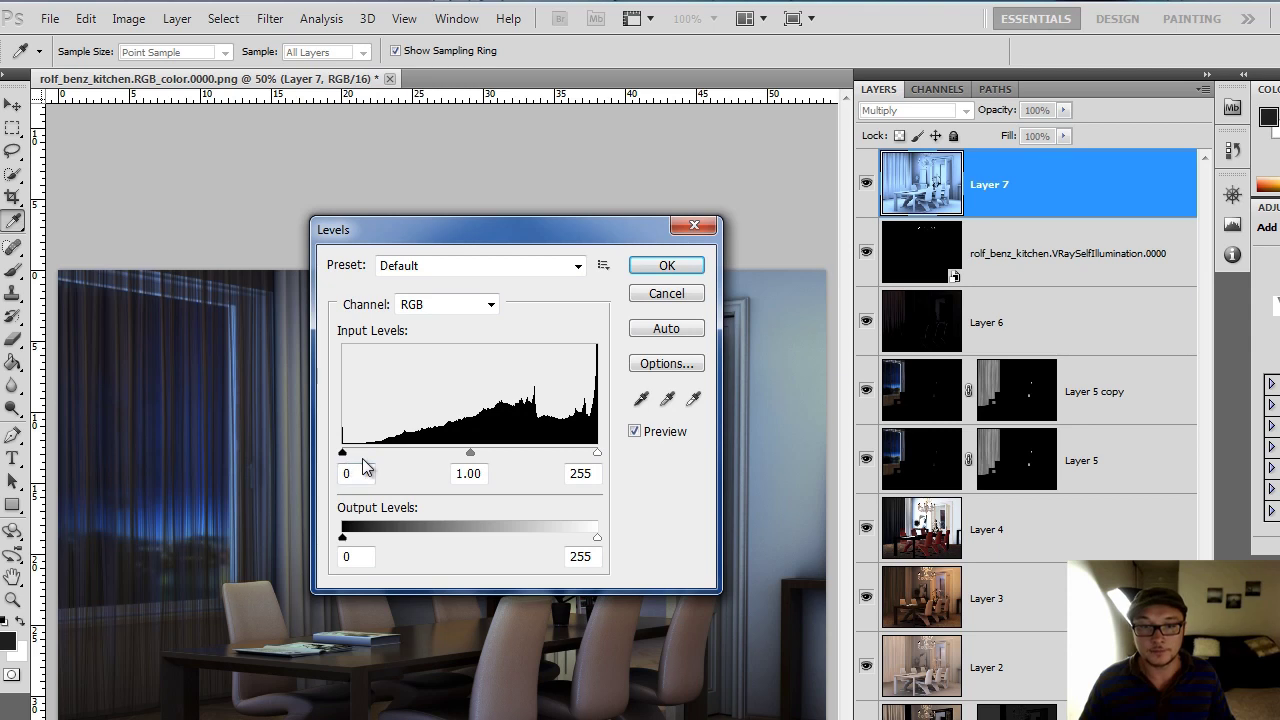
{"action": "left_click_drag", "start_coordinate": [342, 452], "coordinate": [362, 452]}
{"action": "left_click_drag", "start_coordinate": [491, 233], "coordinate": [983, 201]}
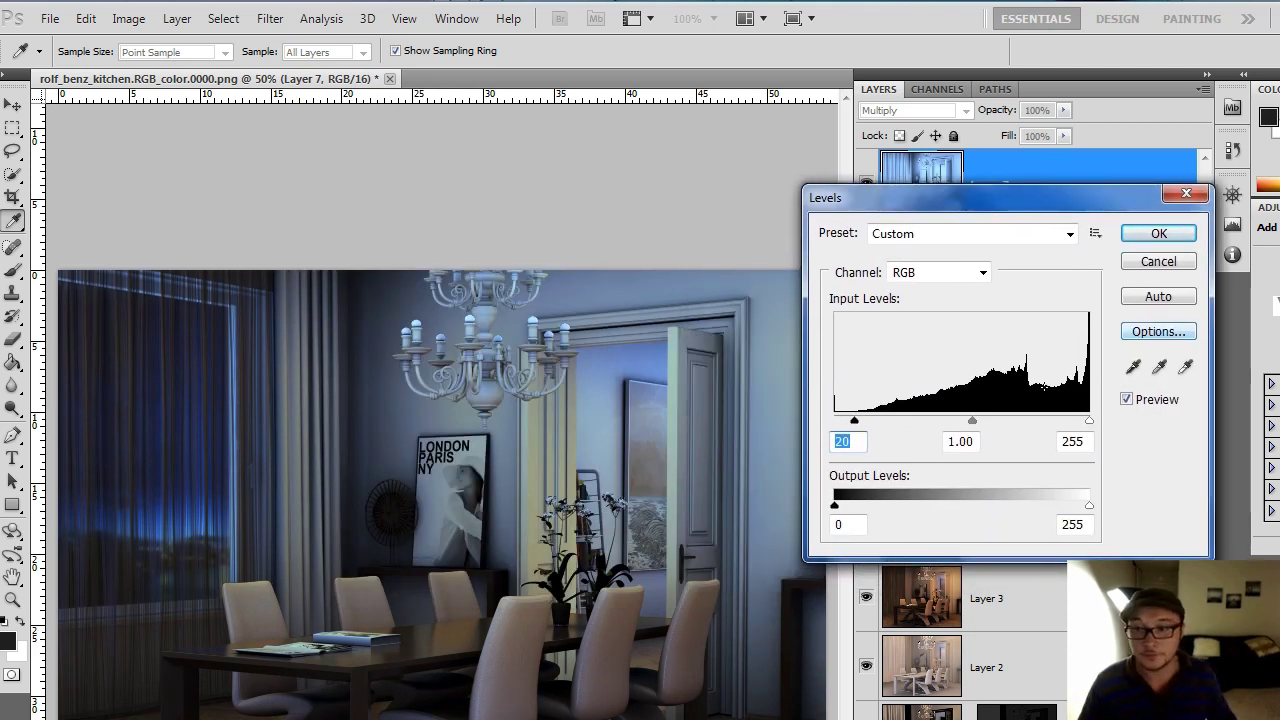
{"action": "left_click_drag", "start_coordinate": [854, 421], "coordinate": [867, 423]}
{"action": "left_click_drag", "start_coordinate": [1089, 422], "coordinate": [1081, 424]}
{"action": "left_click_drag", "start_coordinate": [975, 421], "coordinate": [960, 421]}
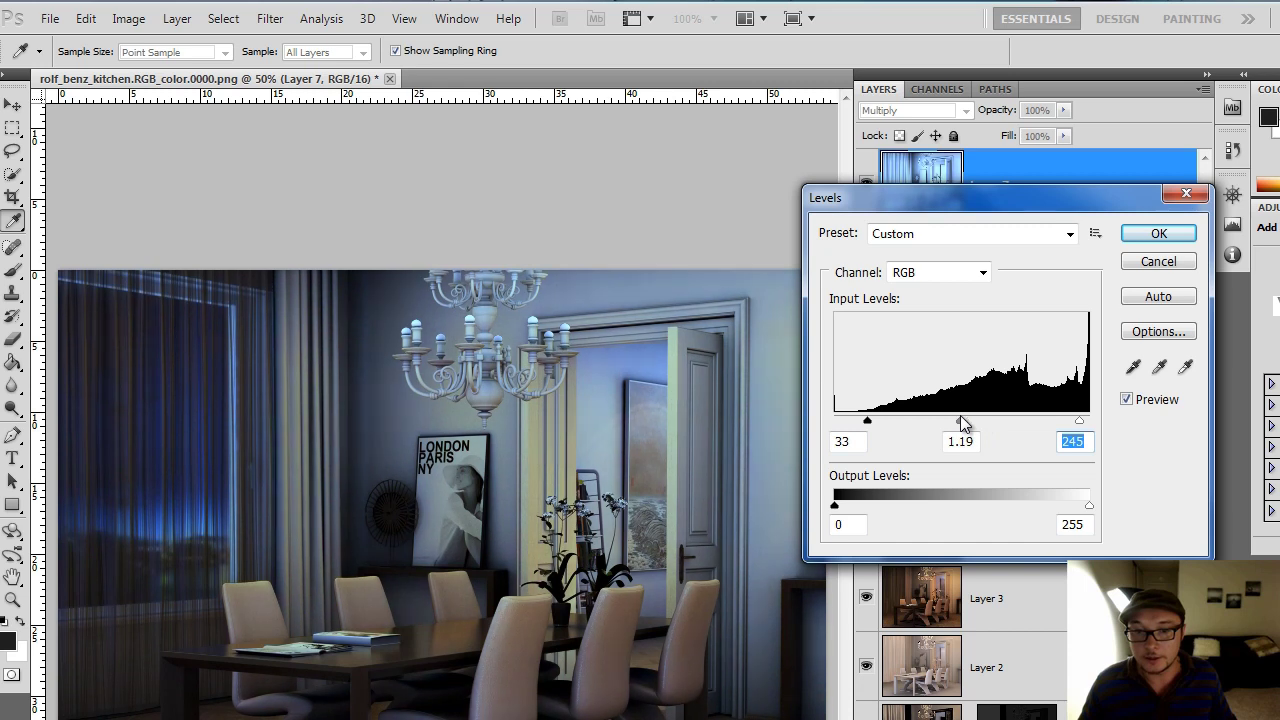
{"action": "left_click_drag", "start_coordinate": [869, 421], "coordinate": [880, 427]}
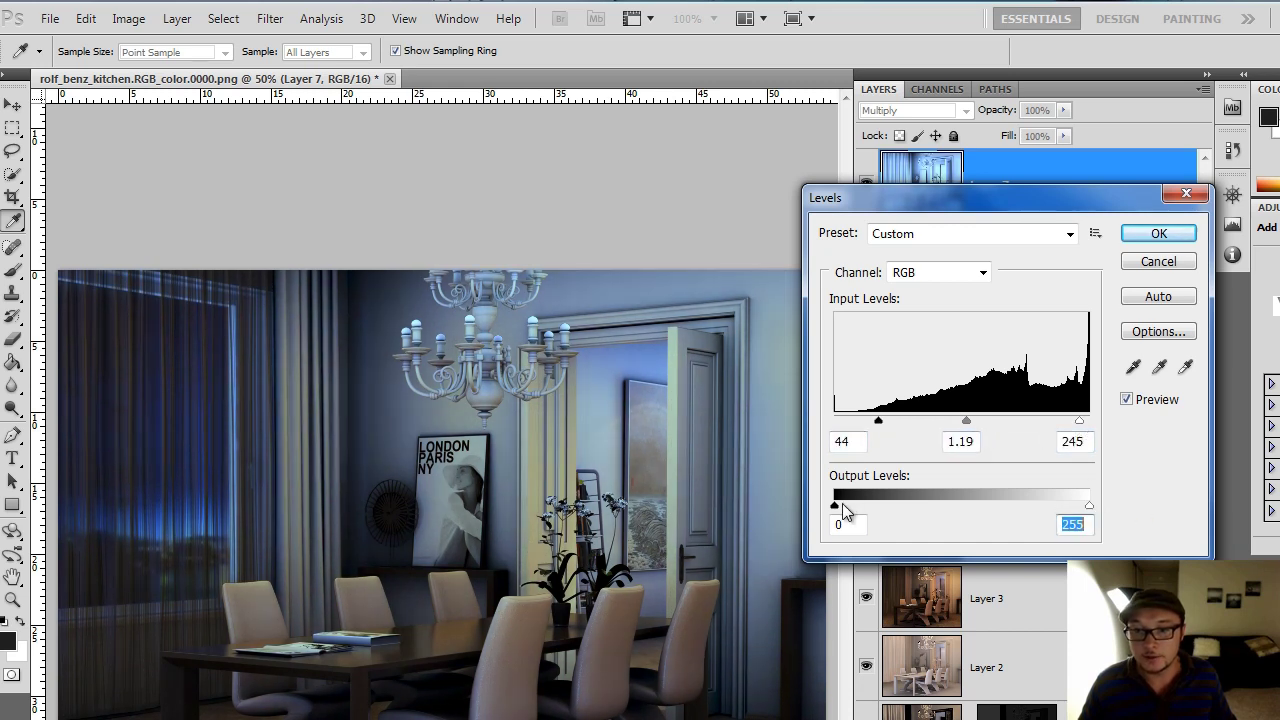
{"action": "left_click_drag", "start_coordinate": [835, 505], "coordinate": [882, 505]}
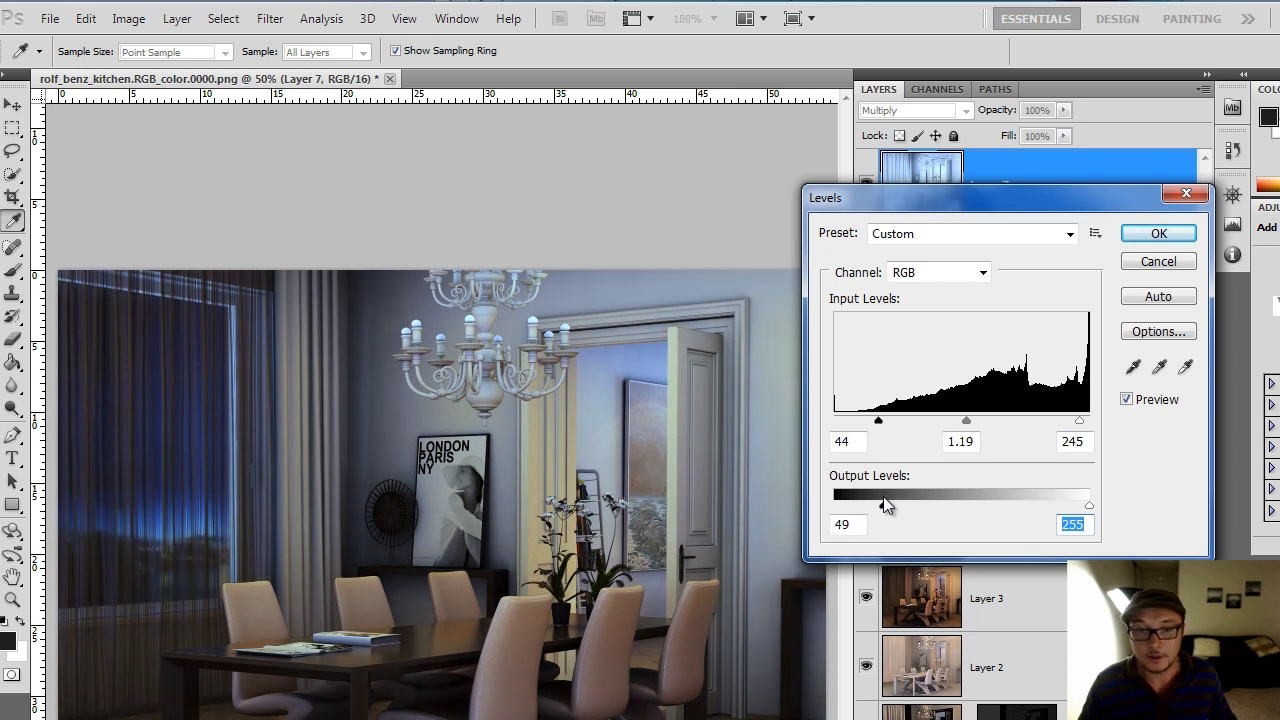
{"action": "left_click", "coordinate": [1158, 233]}
{"action": "key", "text": "v"}
{"action": "left_click", "coordinate": [1063, 110]}
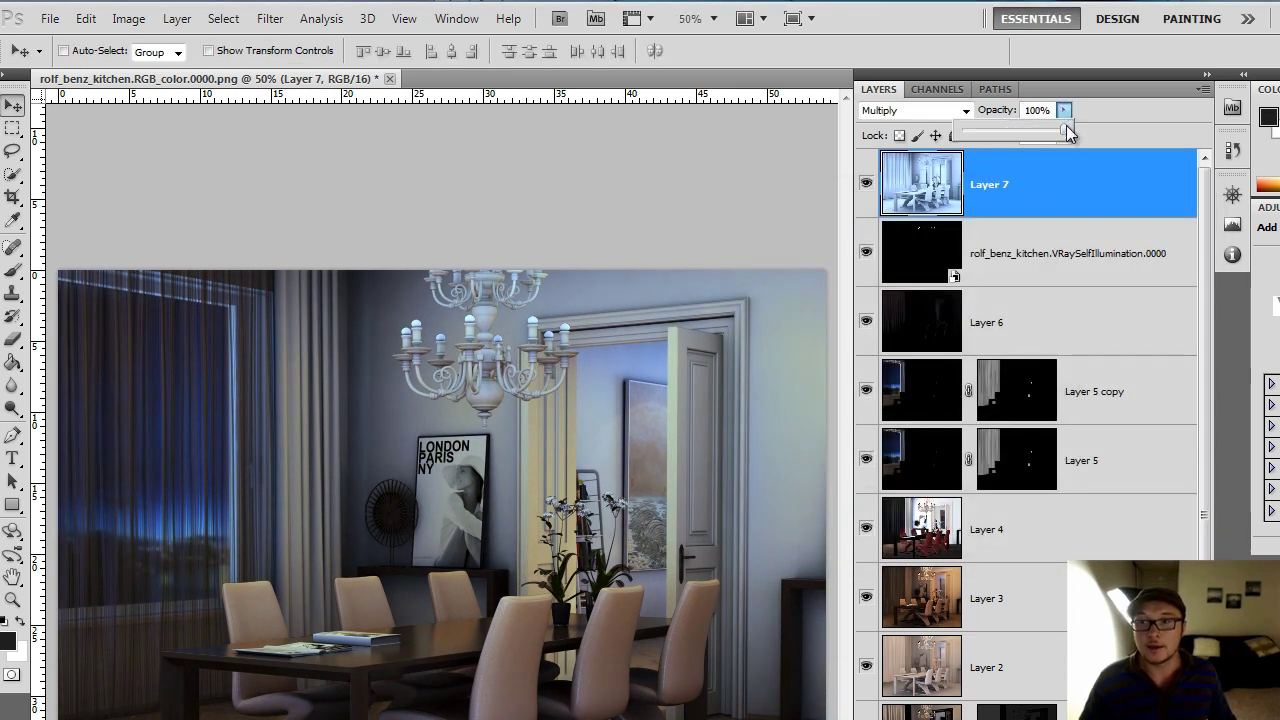
Drop Layer 7 to about 26% opacity, move it below self-illumination, and rename it ao
{"action": "mouse_move", "coordinate": [1066, 135]}
{"action": "left_mouse_down"}
{"action": "mouse_move", "coordinate": [981, 135]}
{"action": "mouse_move", "coordinate": [994, 136]}
{"action": "left_mouse_up"}
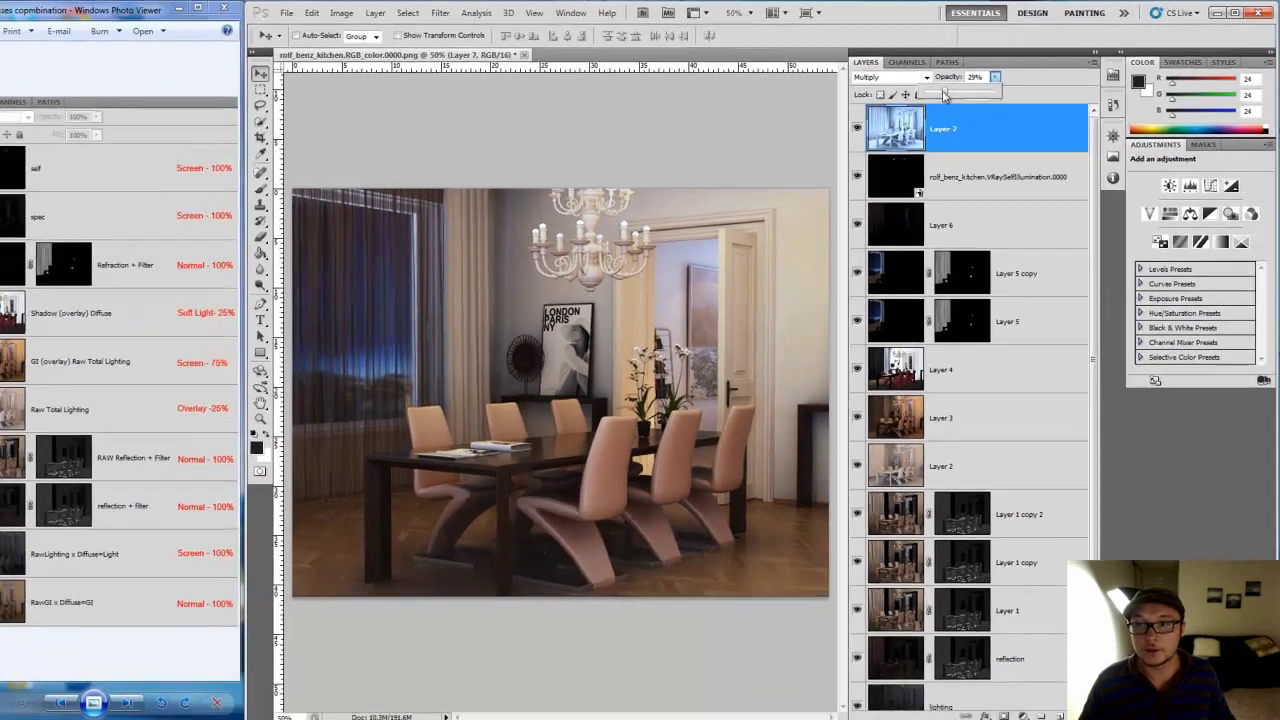
{"action": "left_click_drag", "start_coordinate": [944, 94], "coordinate": [948, 93]}
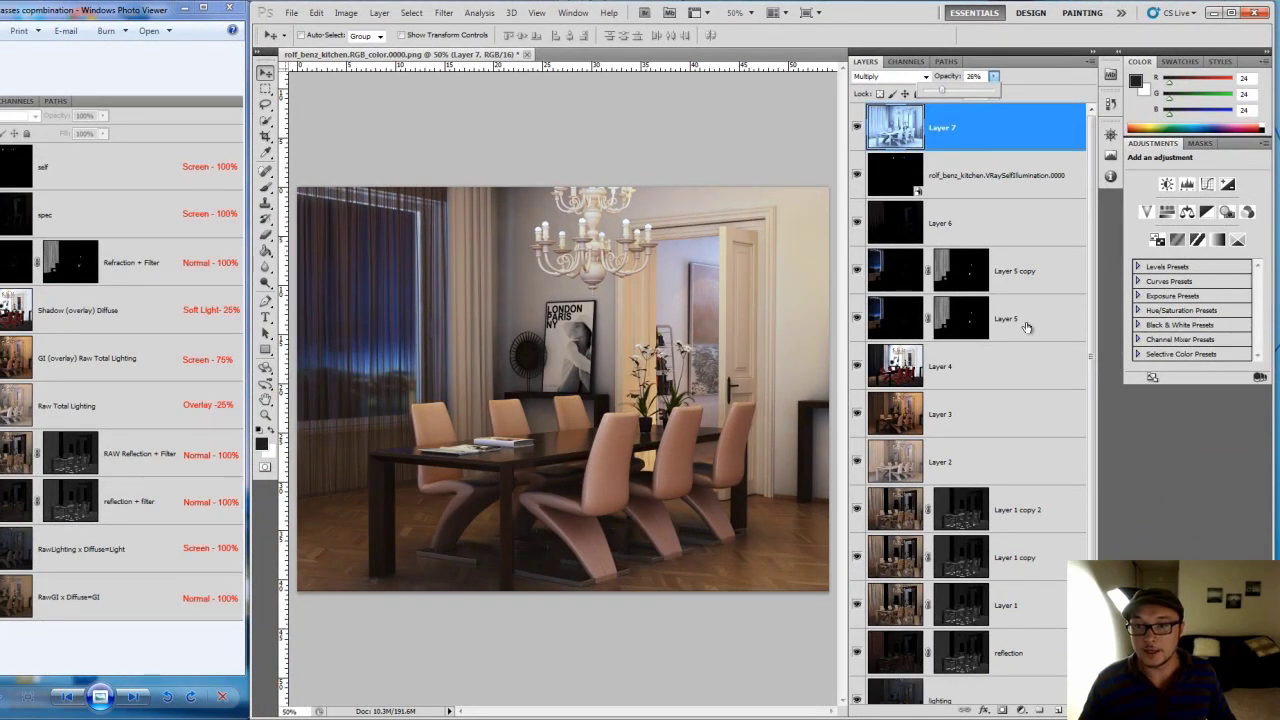
{"action": "mouse_move", "coordinate": [990, 135]}
{"action": "left_mouse_down"}
{"action": "mouse_move", "coordinate": [1000, 177]}
{"action": "mouse_move", "coordinate": [970, 131]}
{"action": "left_mouse_up"}
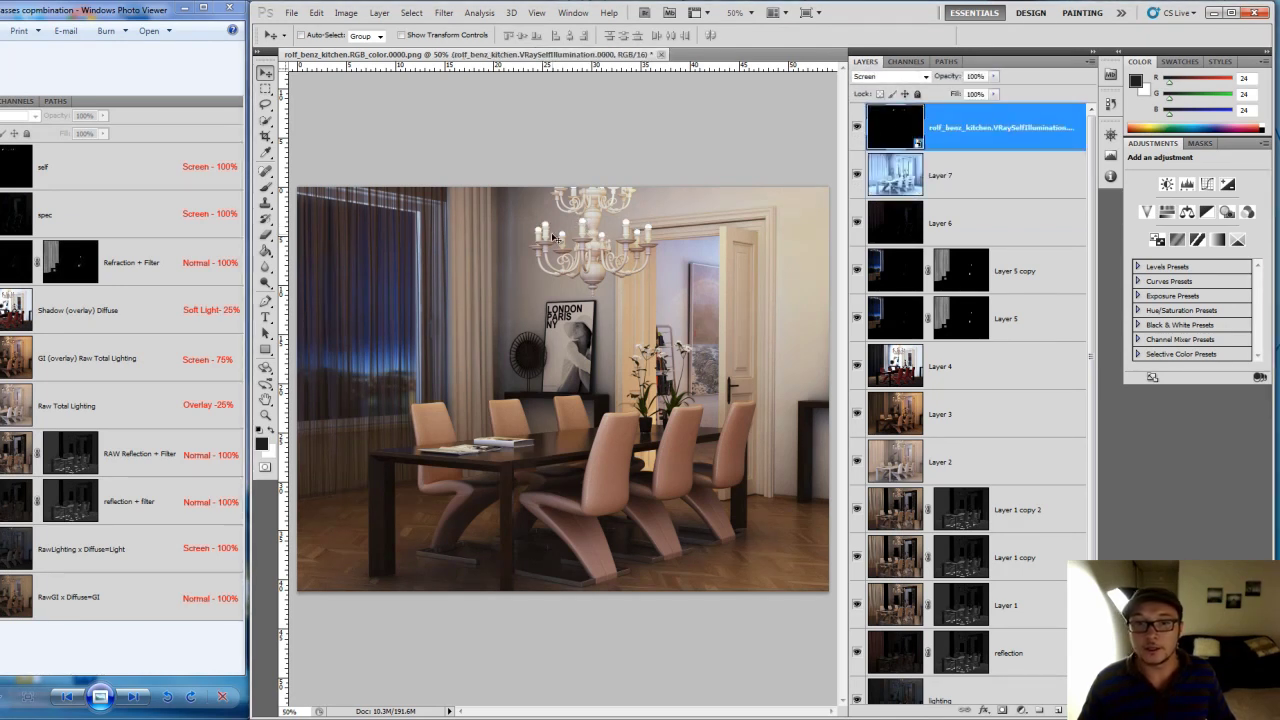
{"action": "double_click", "coordinate": [944, 176]}
{"action": "type", "text": "ao"}
{"action": "key", "text": "Return"}
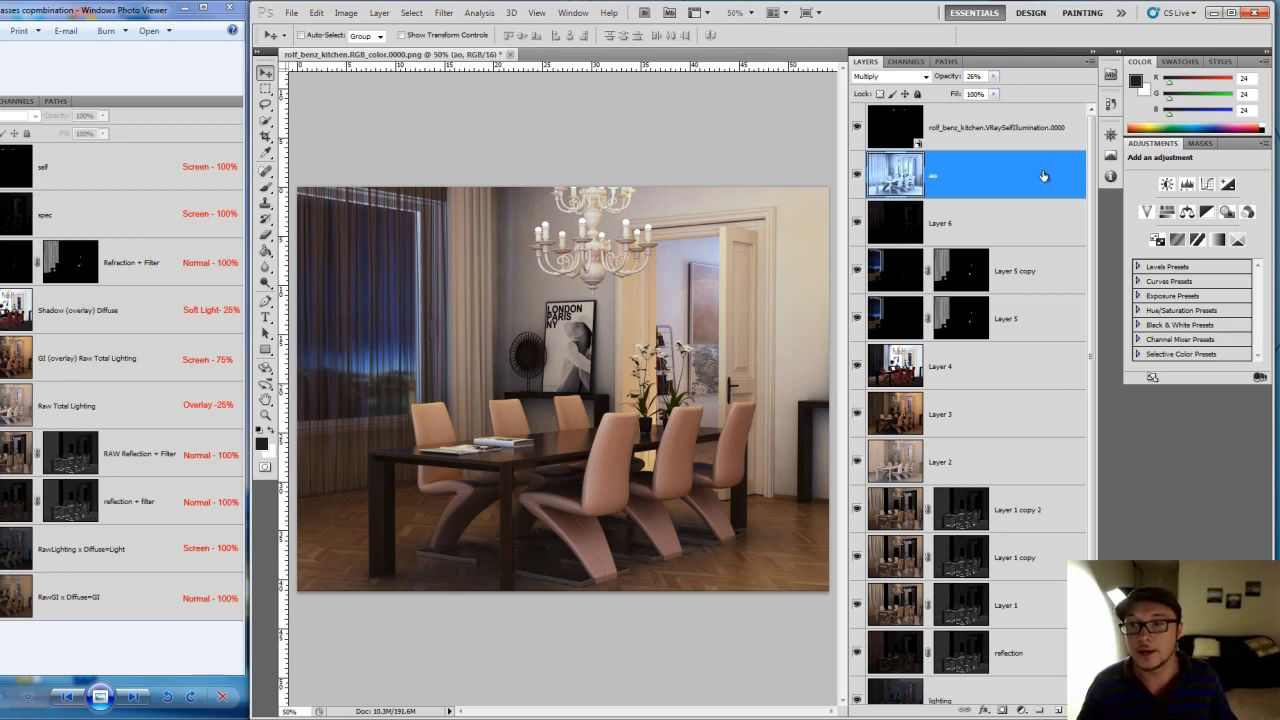
Add a Color Balance adjustment layer above the self-illumination layer
{"action": "left_click", "coordinate": [1044, 138]}
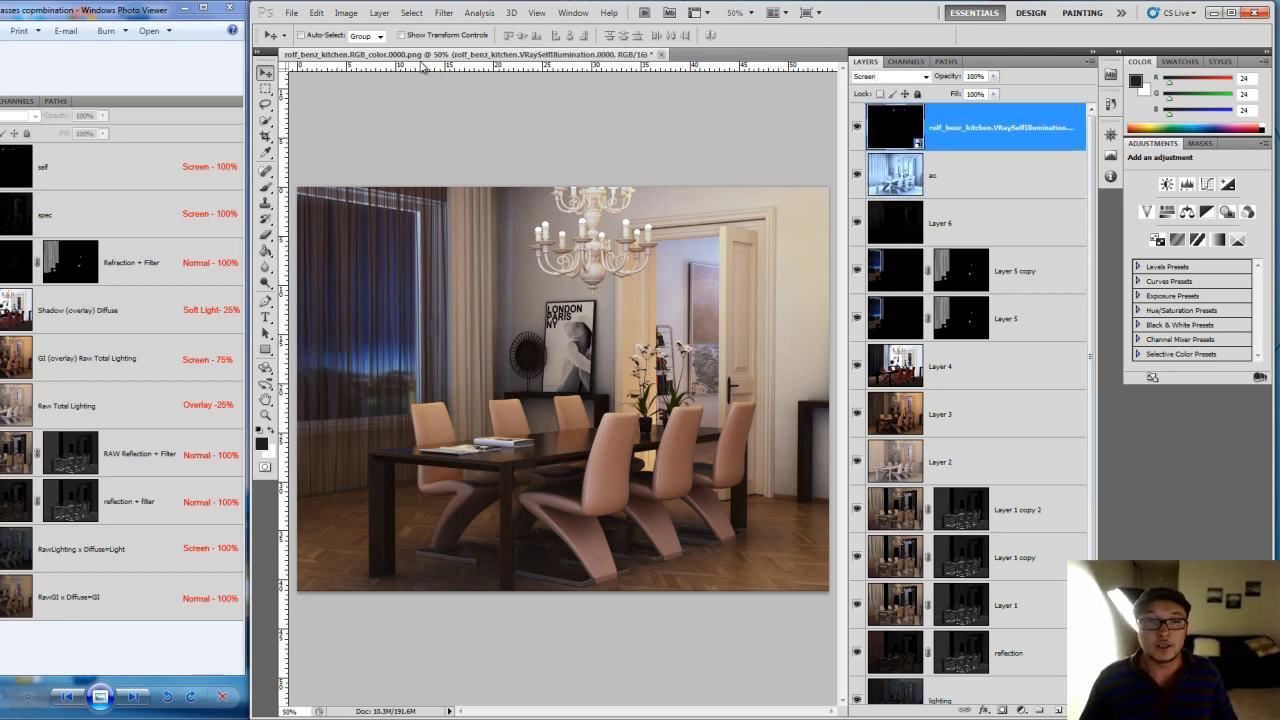
{"action": "left_click", "coordinate": [346, 12]}
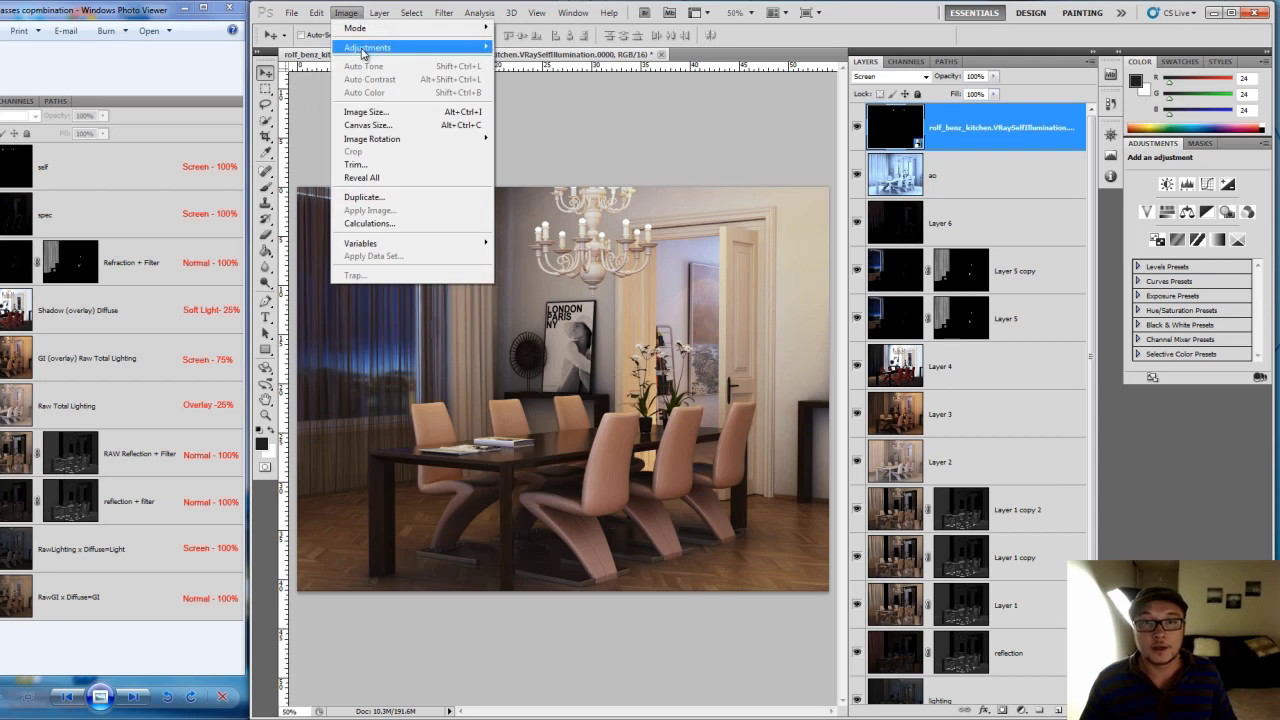
{"action": "left_click", "coordinate": [1088, 212]}
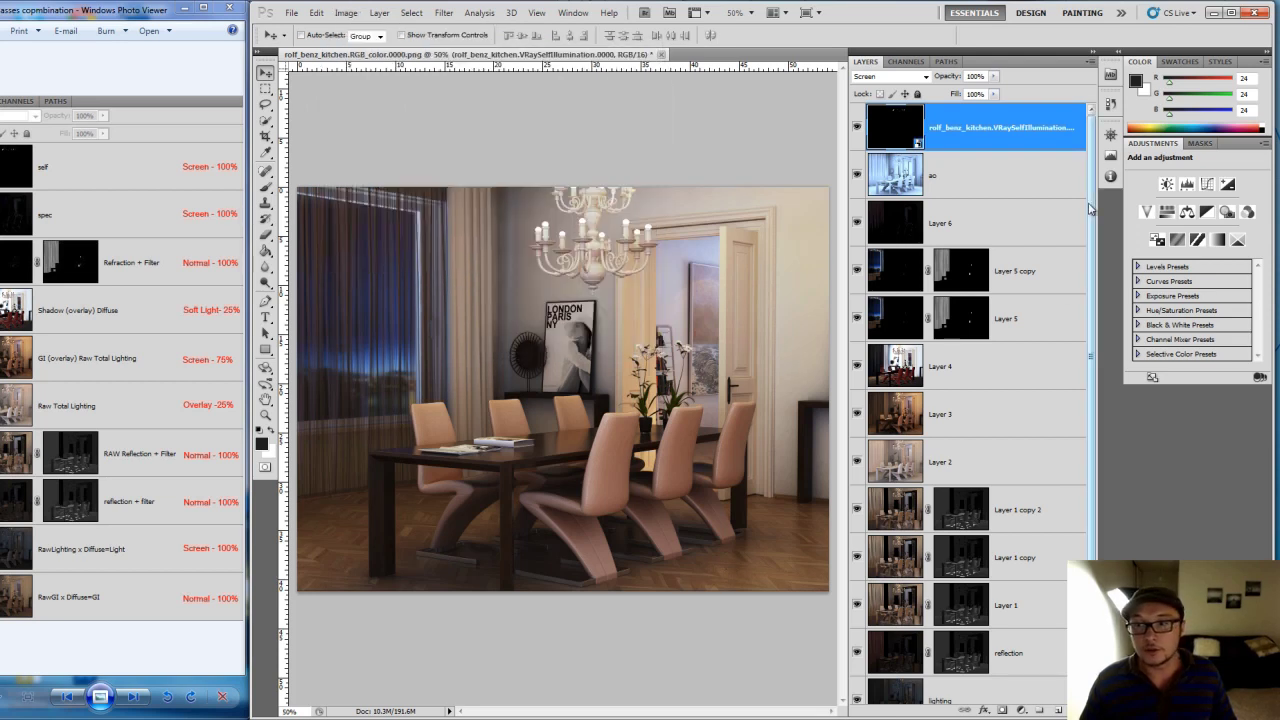
{"action": "left_click", "coordinate": [346, 12]}
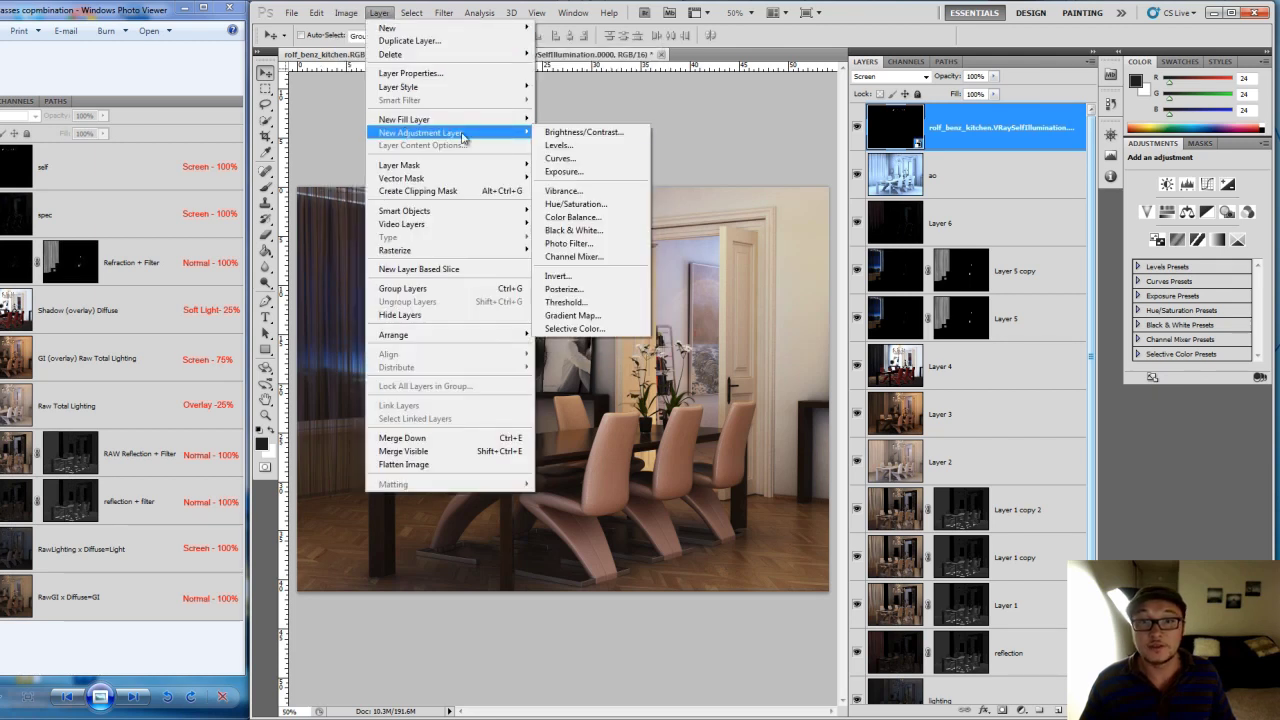
{"action": "mouse_move", "coordinate": [420, 132]}
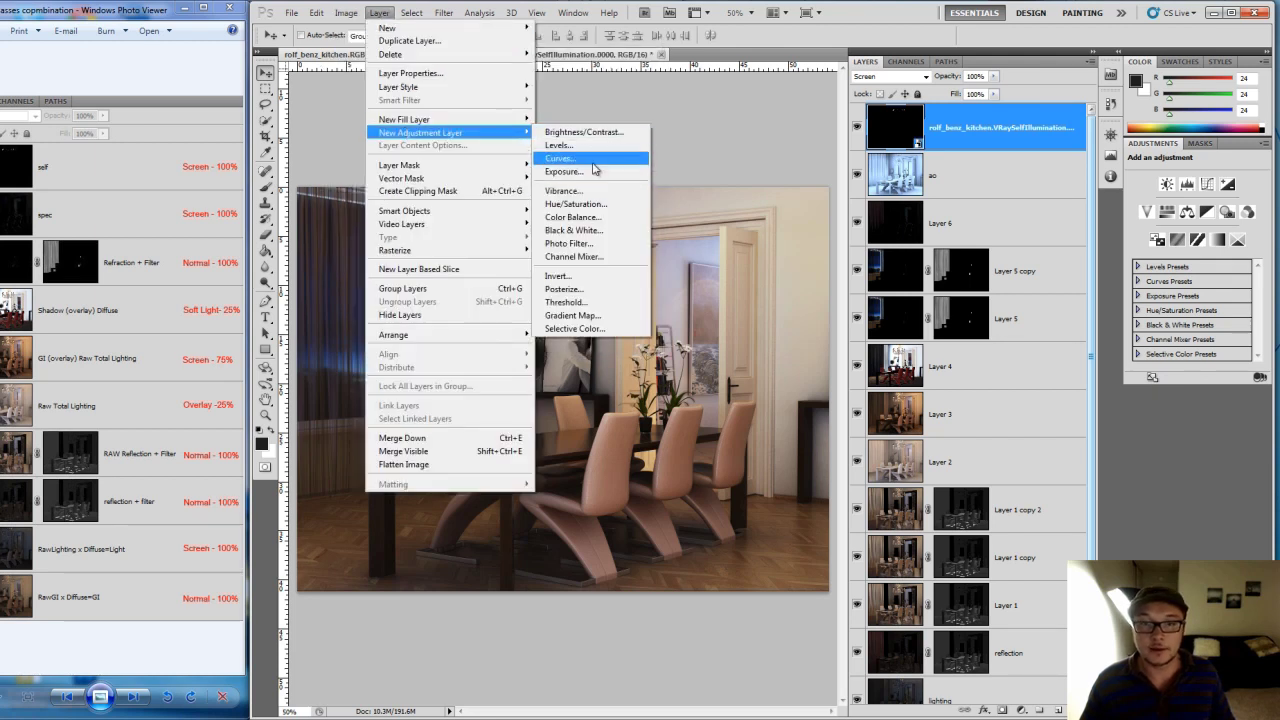
{"action": "left_click", "coordinate": [598, 217]}
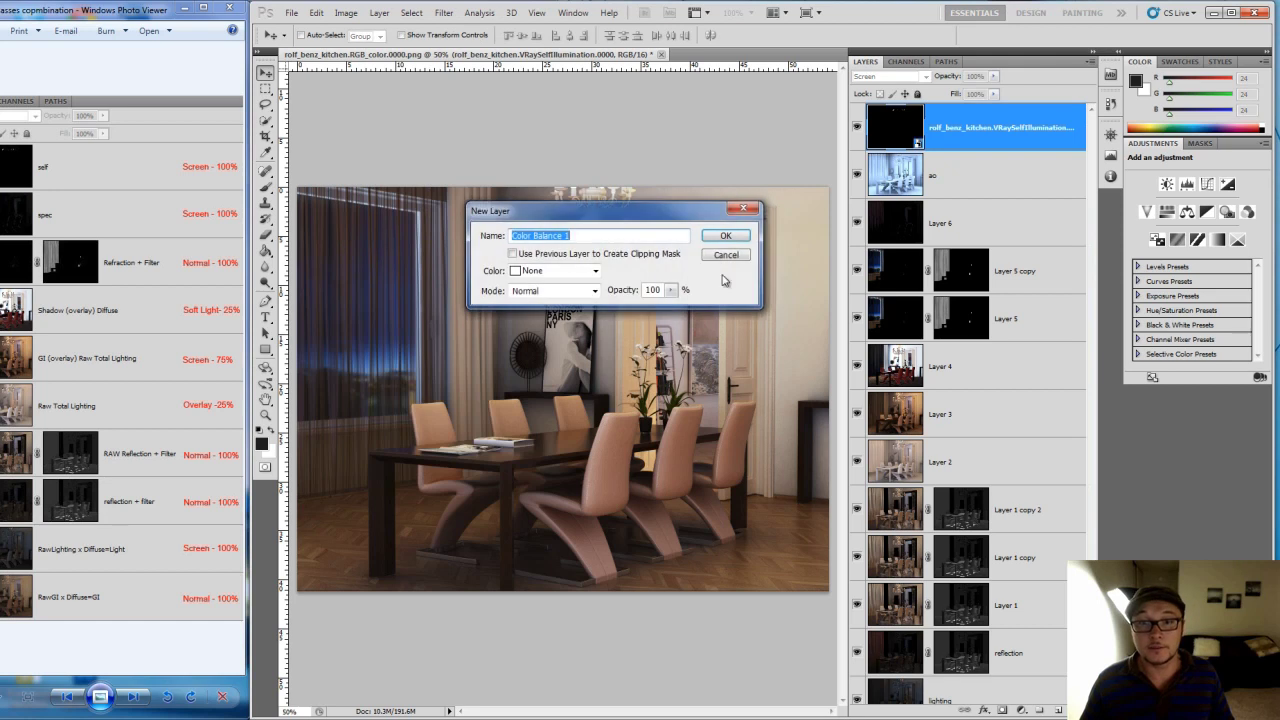
Confirm Color Balance 1; shift midtones toward cyan with green +6, highlights red +9, blue +12
{"action": "left_click", "coordinate": [740, 240]}
{"action": "left_click", "coordinate": [895, 125]}
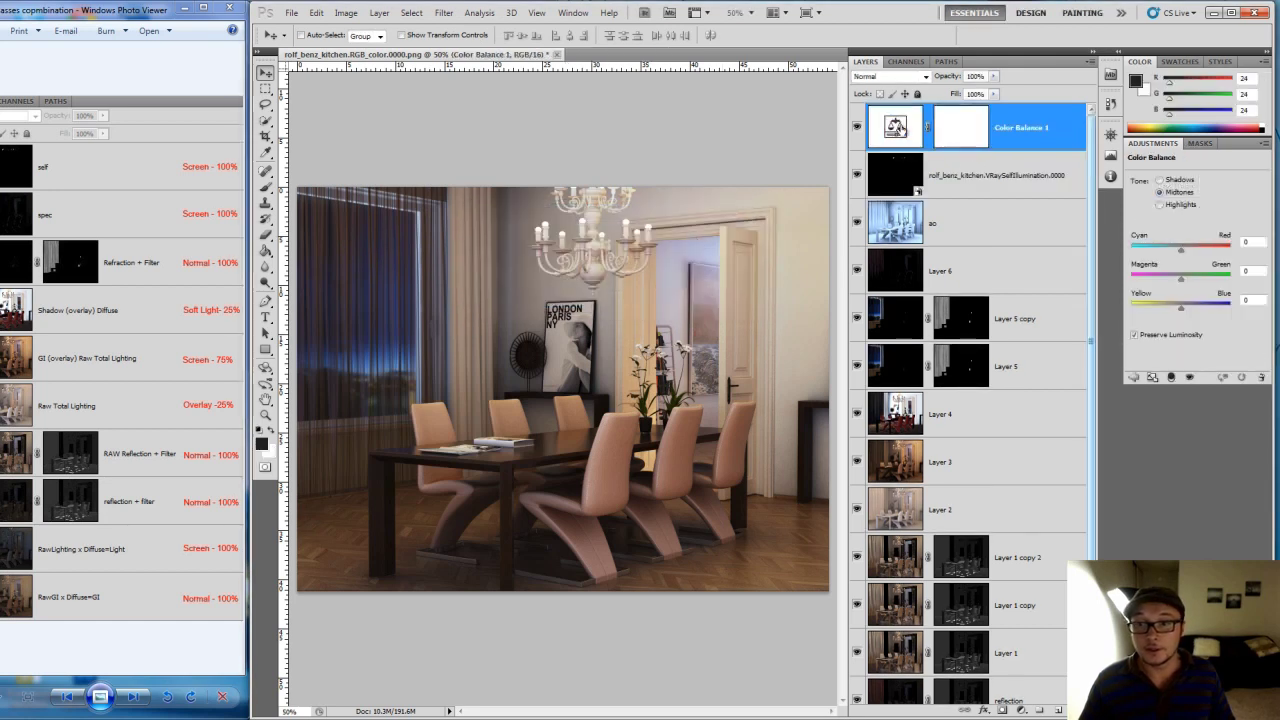
{"action": "left_click_drag", "start_coordinate": [1182, 250], "coordinate": [1177, 251]}
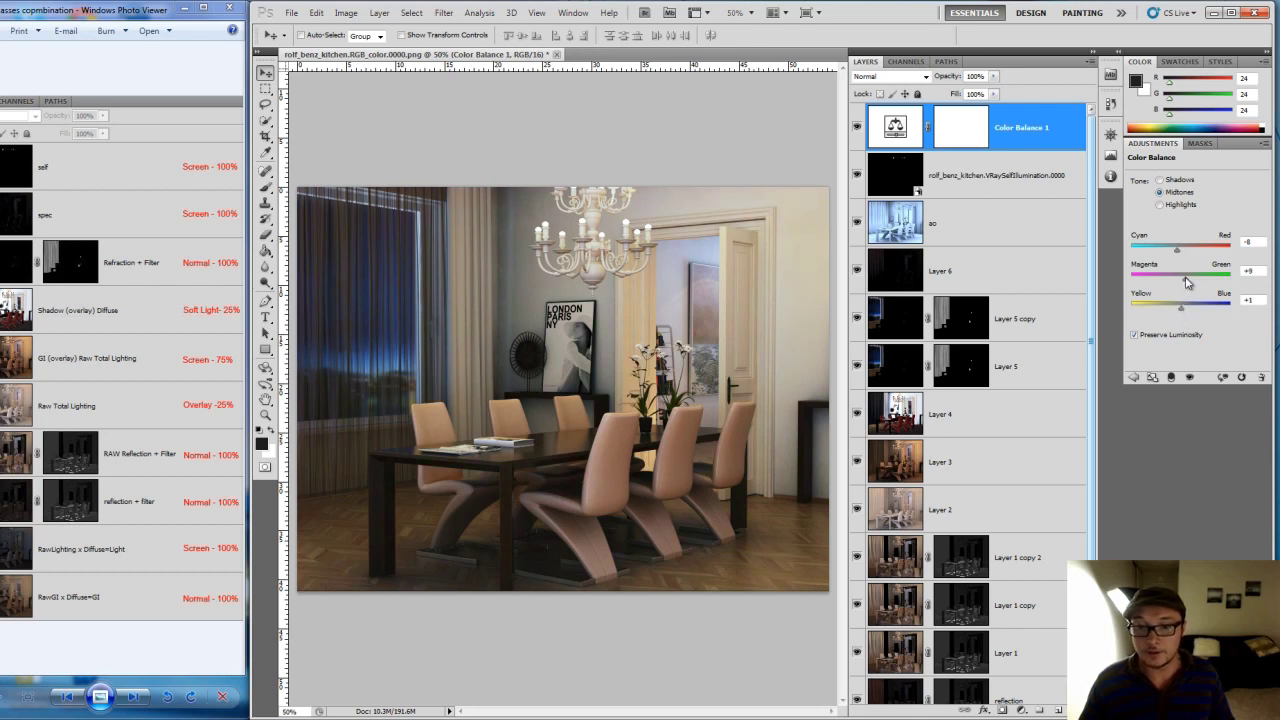
{"action": "left_click_drag", "start_coordinate": [1187, 283], "coordinate": [1183, 282]}
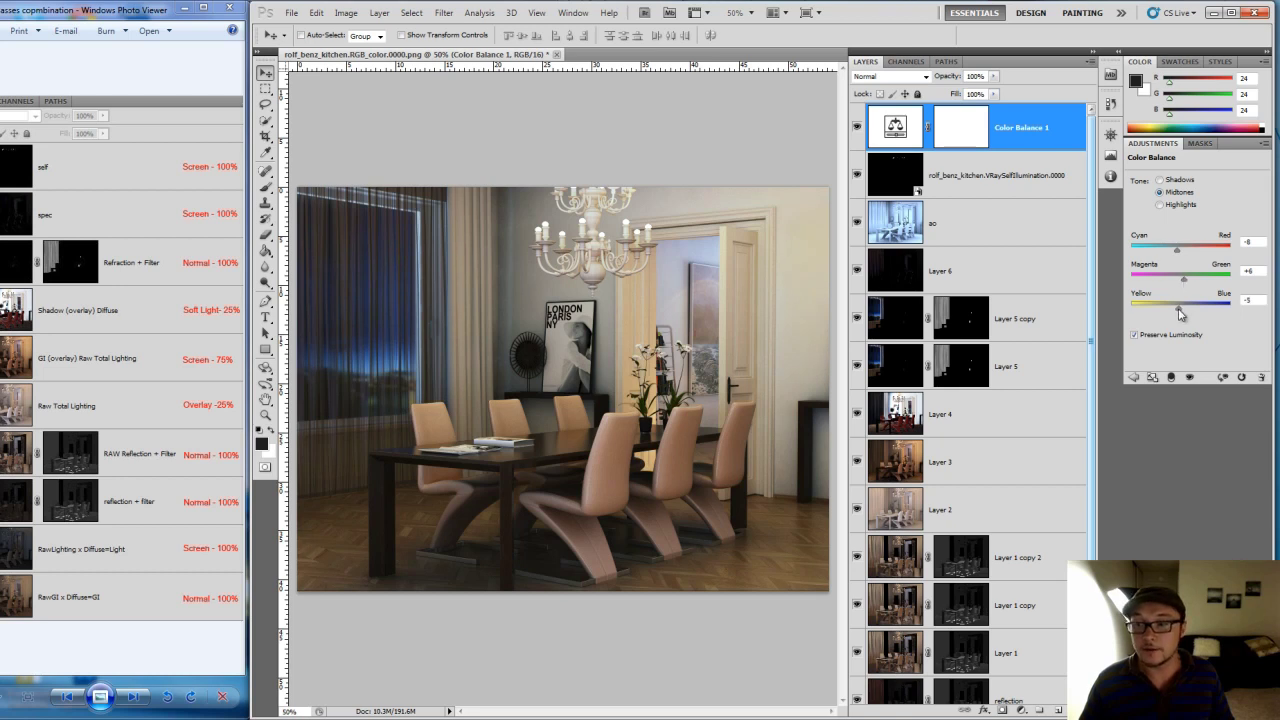
{"action": "left_click", "coordinate": [1159, 204]}
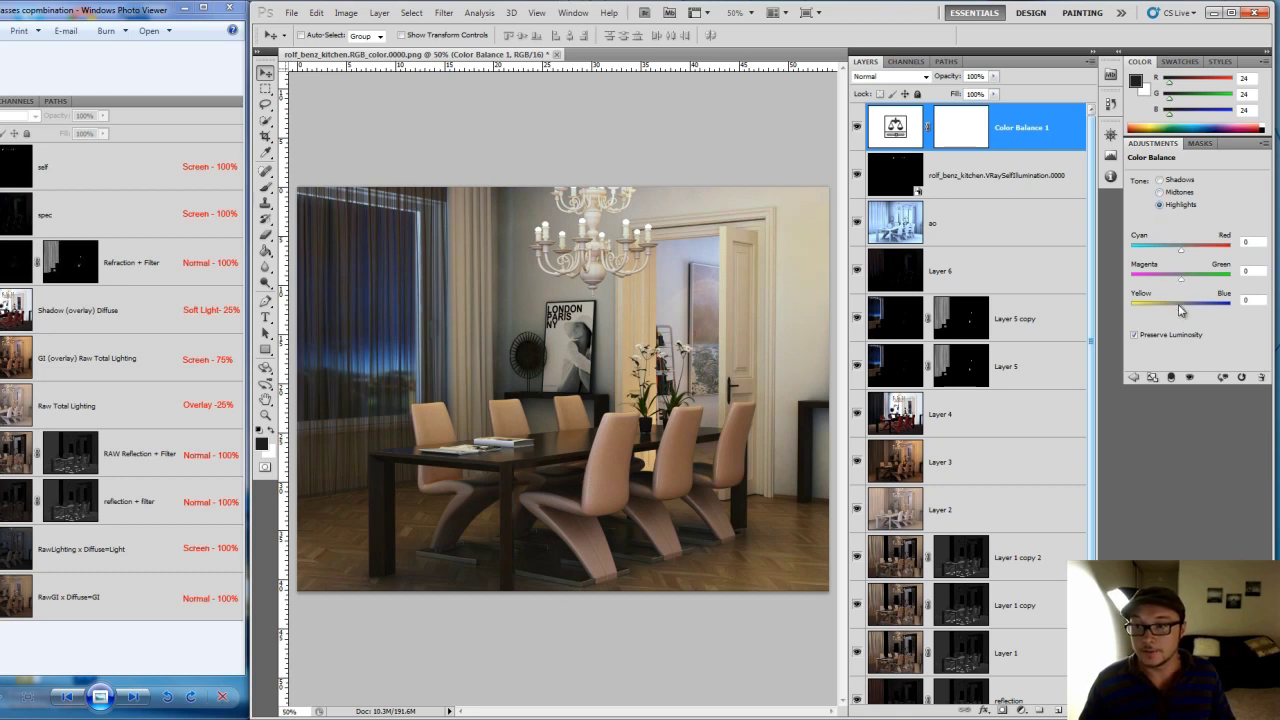
{"action": "left_click_drag", "start_coordinate": [1183, 314], "coordinate": [1188, 315]}
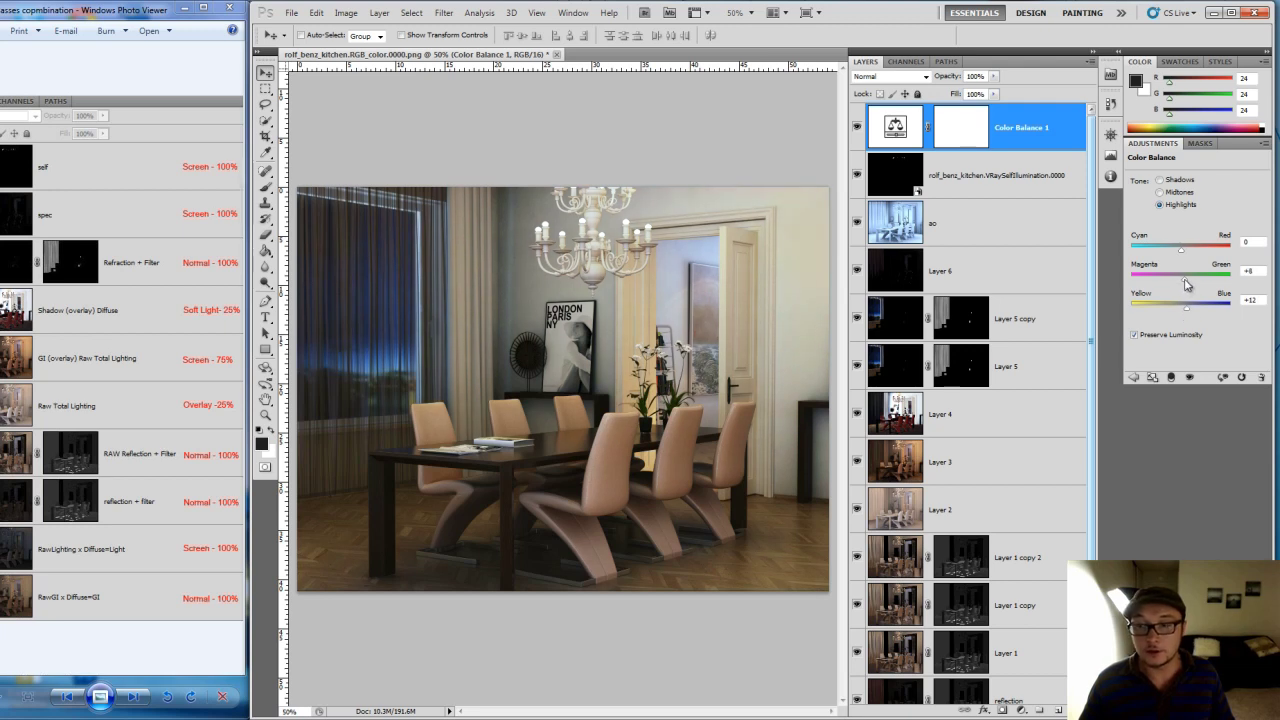
{"action": "left_click_drag", "start_coordinate": [1179, 252], "coordinate": [1186, 252]}
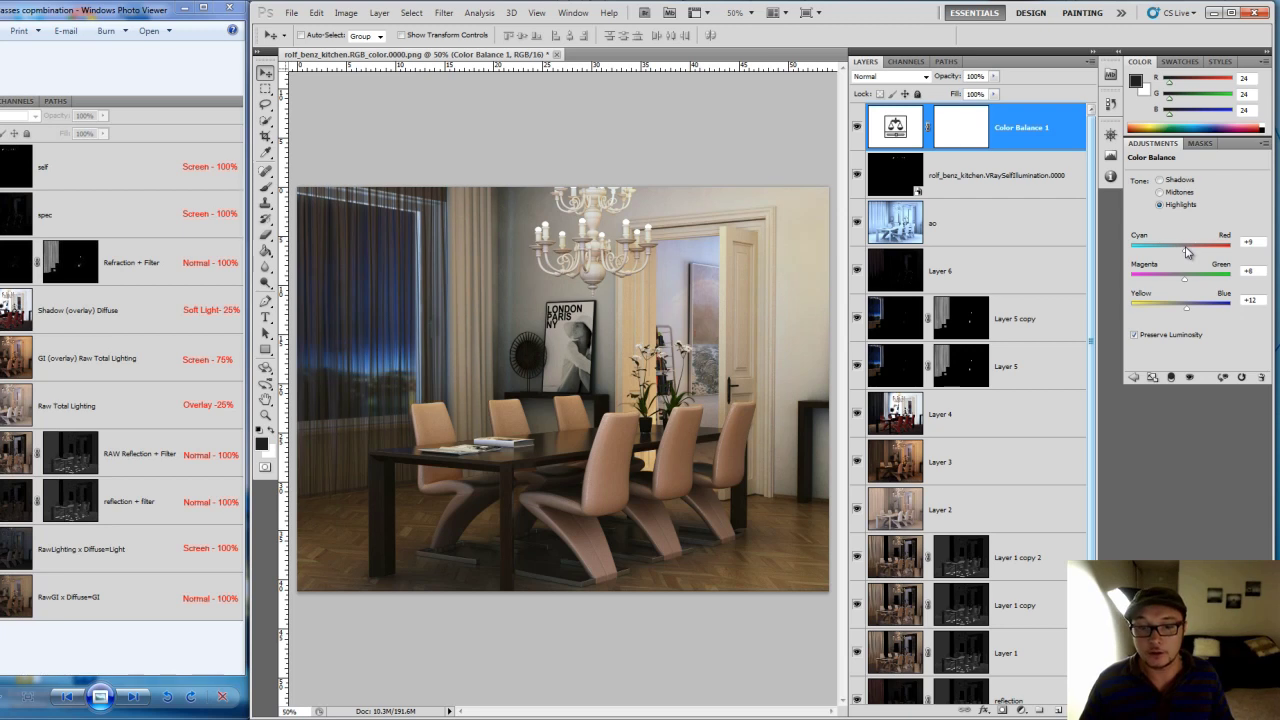
Set the Color Balance shadows to +3 red, +5 green and +13 blue
{"action": "left_click", "coordinate": [1160, 180]}
{"action": "left_click_drag", "start_coordinate": [1182, 314], "coordinate": [1190, 311]}
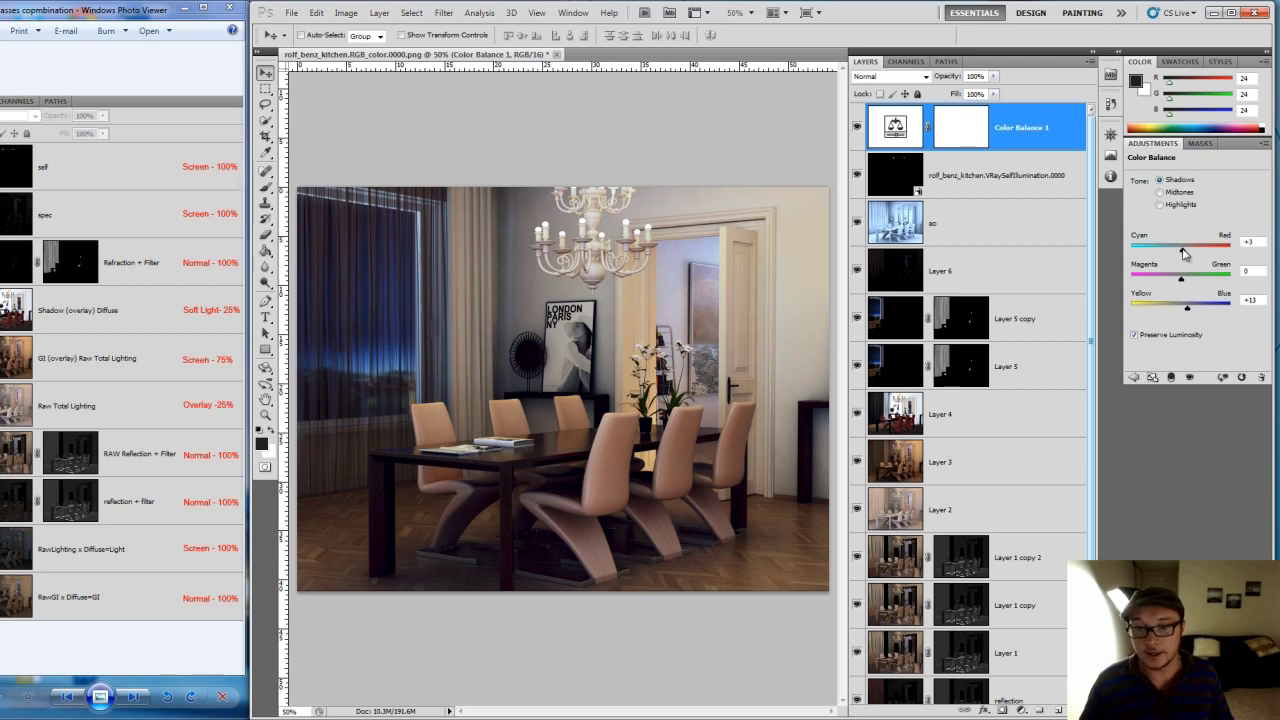
{"action": "left_click_drag", "start_coordinate": [1183, 253], "coordinate": [1188, 252]}
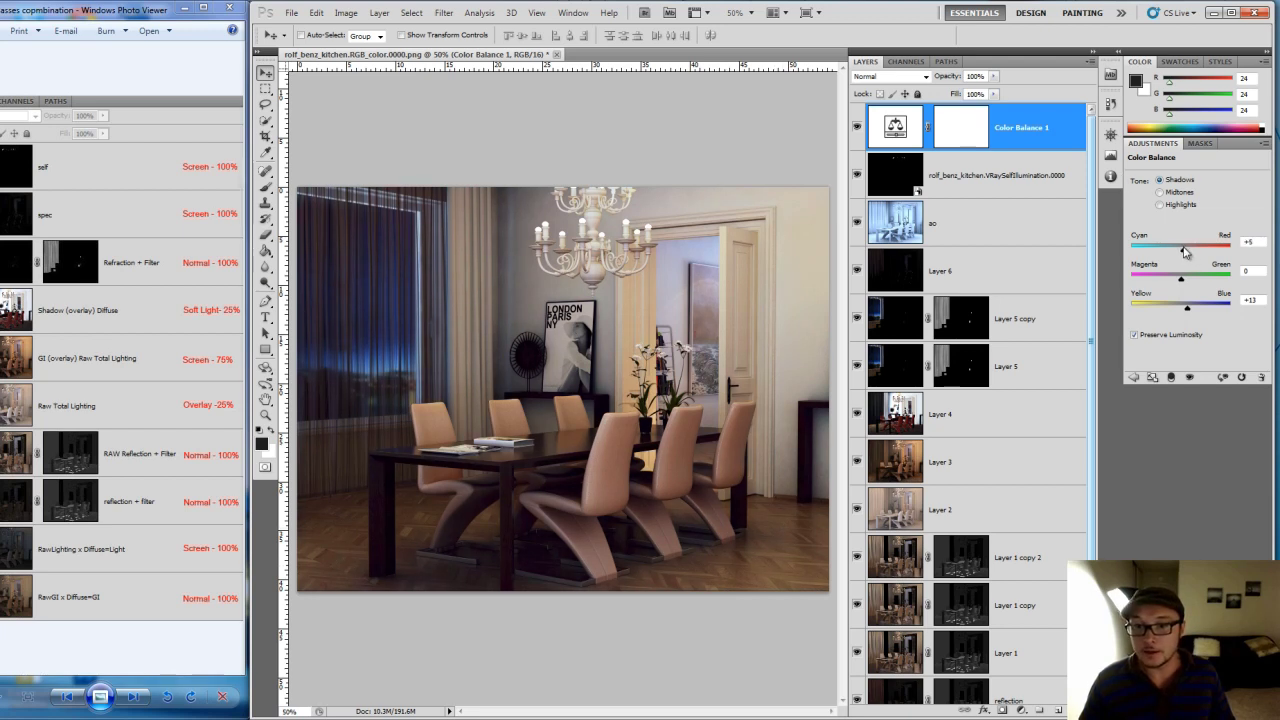
{"action": "left_click_drag", "start_coordinate": [1184, 280], "coordinate": [1185, 280]}
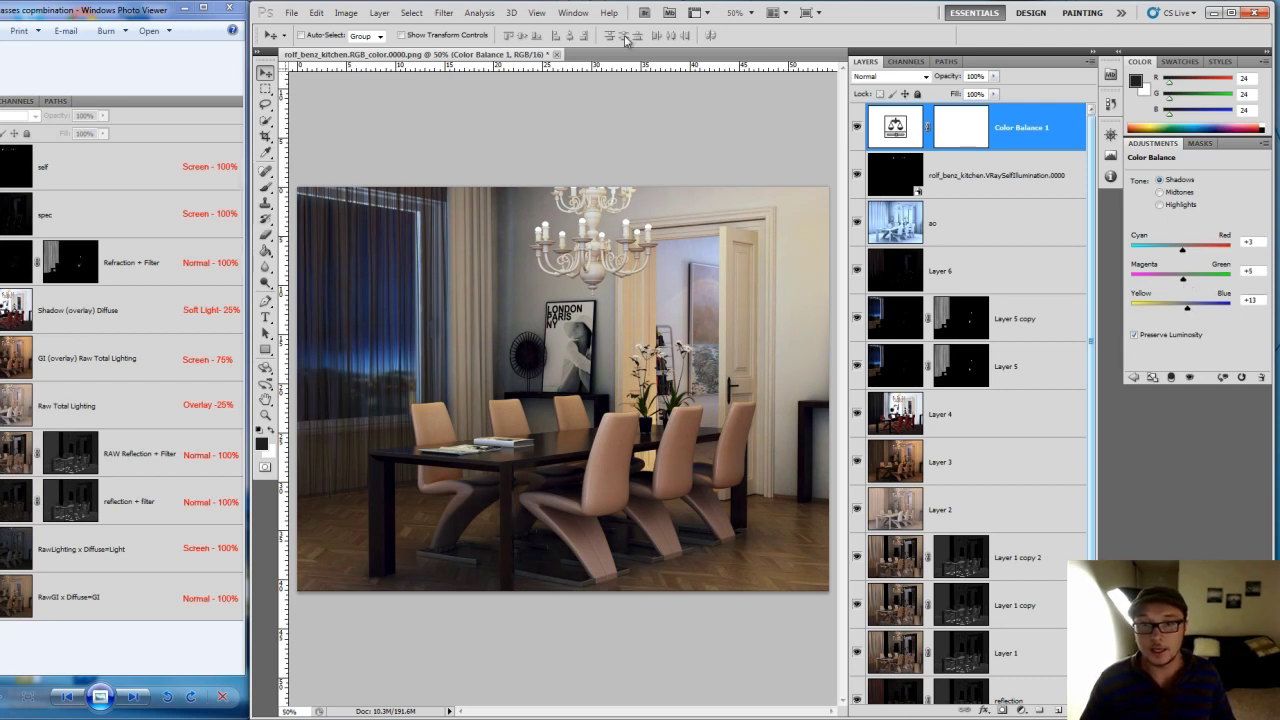
{"action": "left_click", "coordinate": [345, 13]}
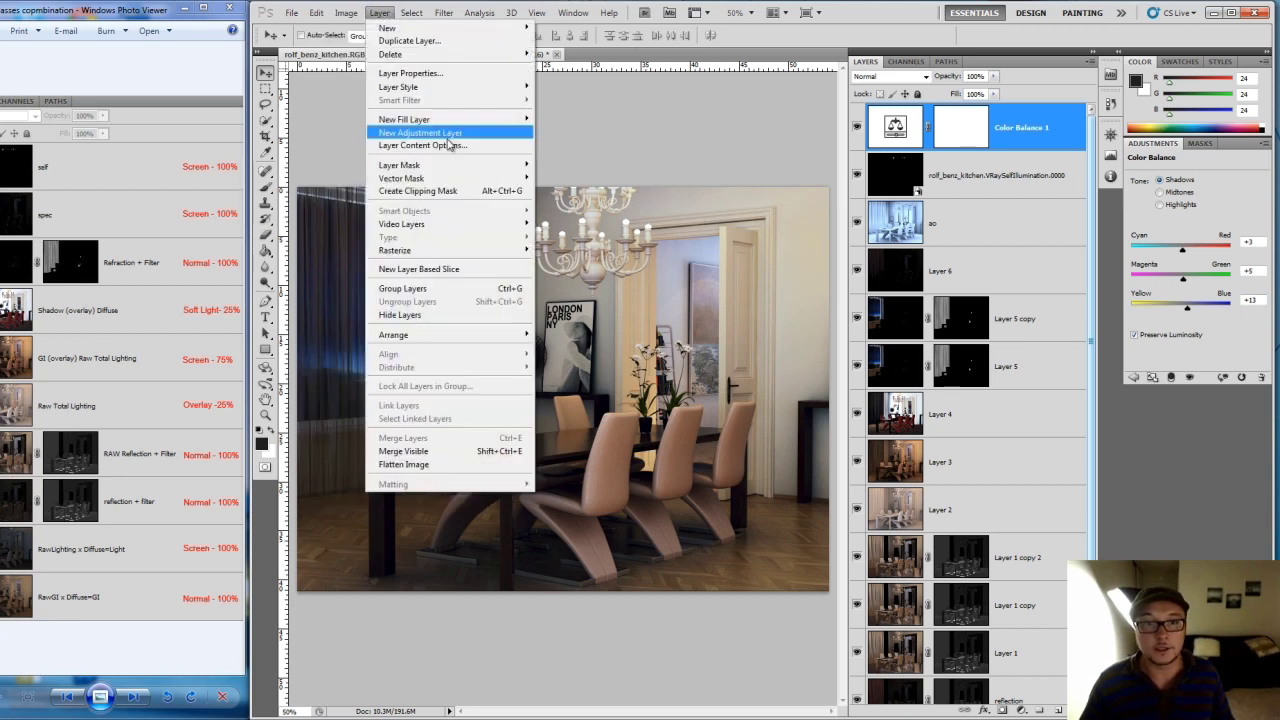
{"action": "mouse_move", "coordinate": [420, 132]}
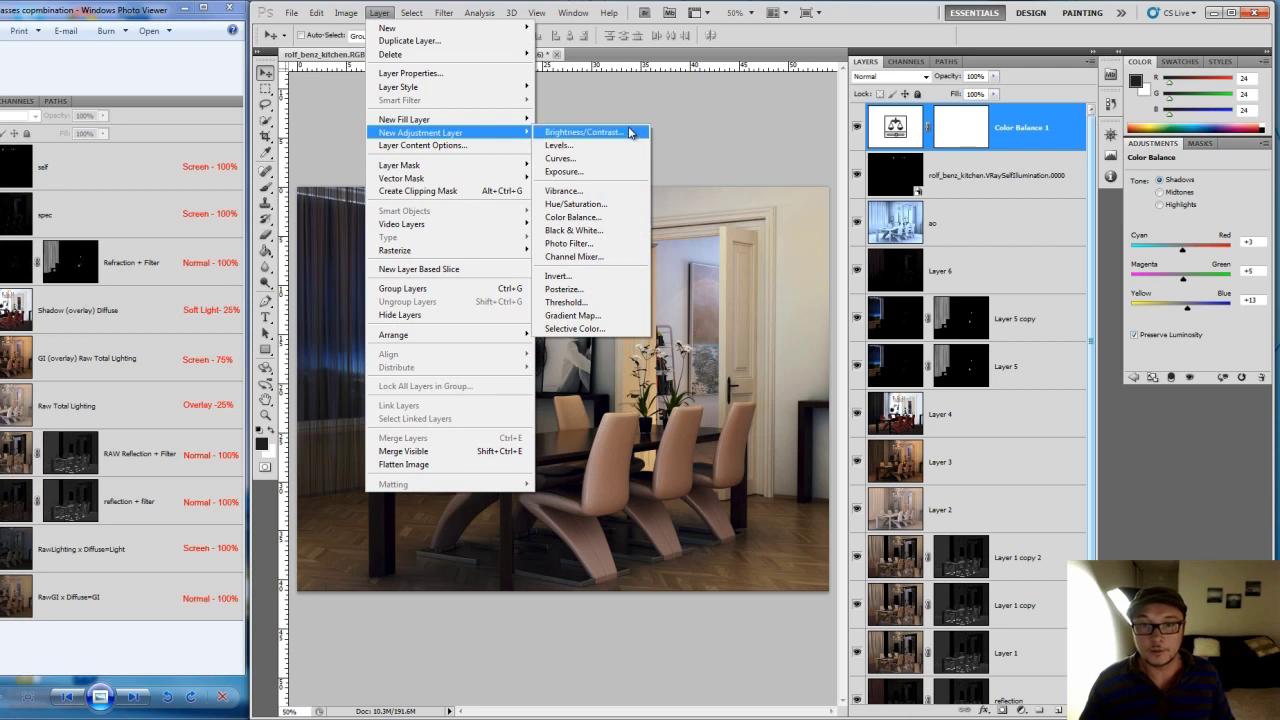
Add a Brightness/Contrast 1 adjustment layer with brightness 13 and contrast -3
{"action": "left_click", "coordinate": [632, 132]}
{"action": "left_click", "coordinate": [743, 242]}
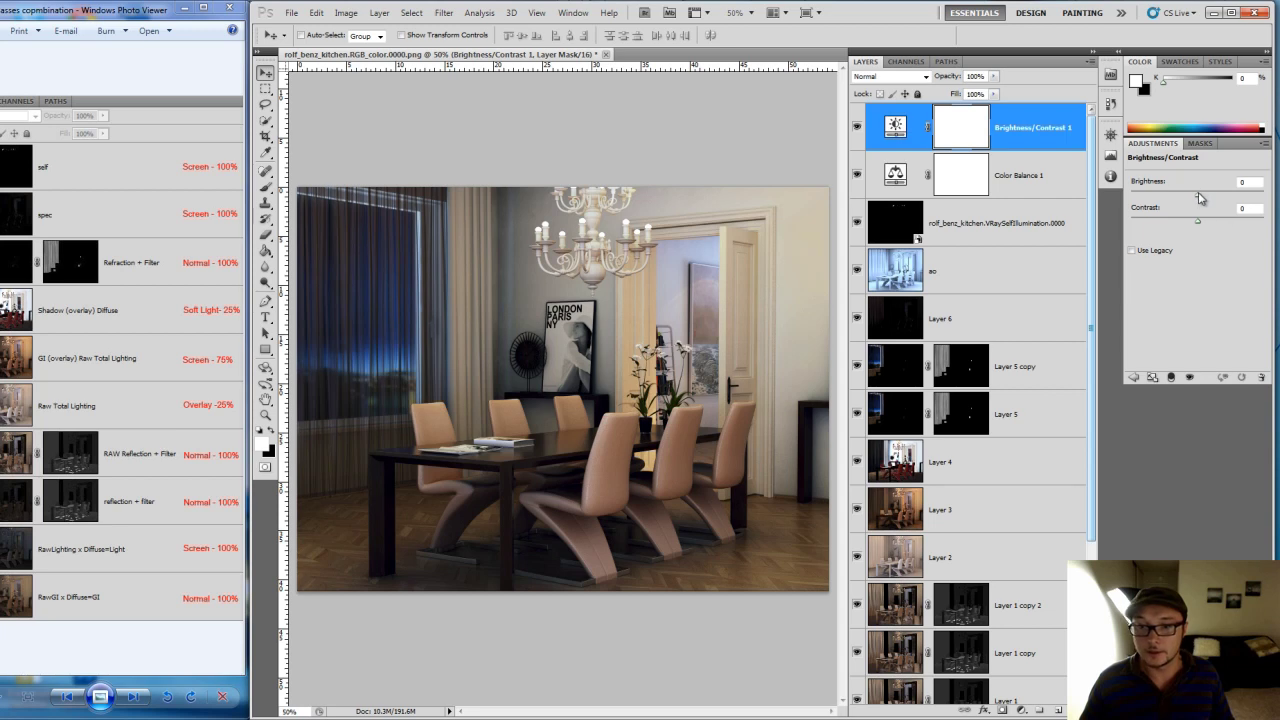
{"action": "left_click_drag", "start_coordinate": [1200, 198], "coordinate": [1205, 198]}
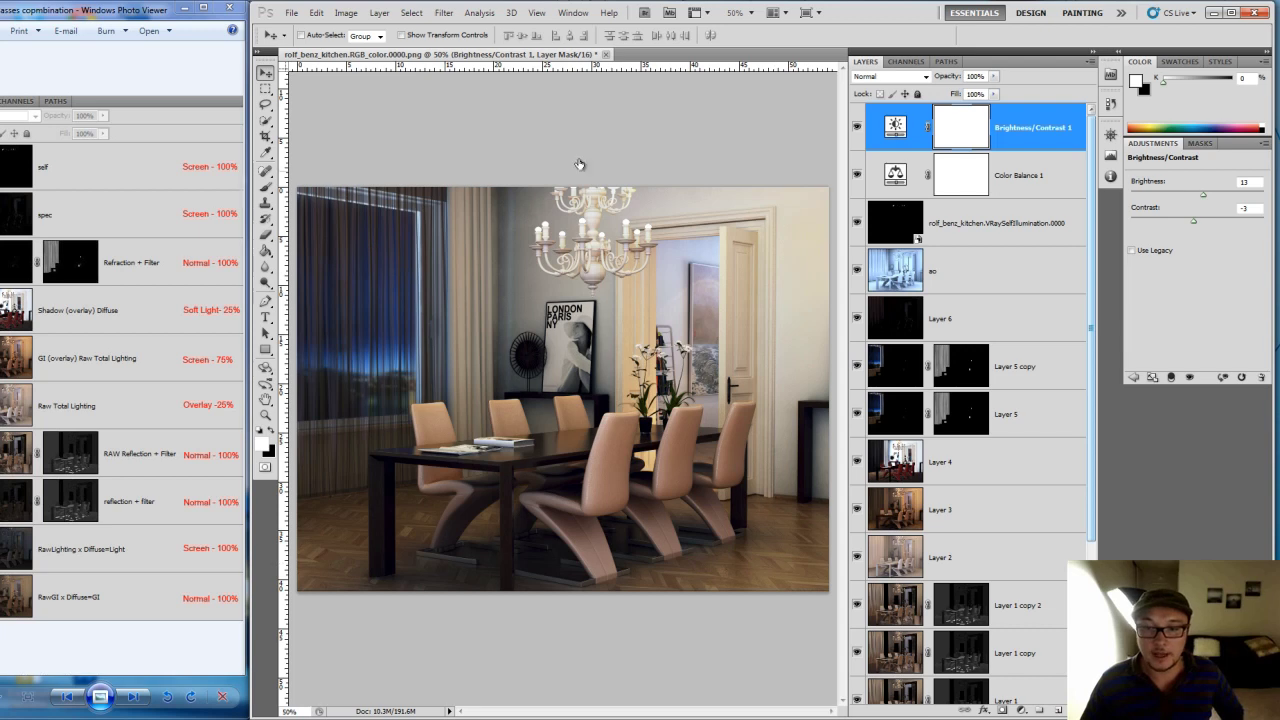
{"action": "scroll", "coordinate": [1097, 343], "scroll_direction": "down", "scroll_amount": 4}
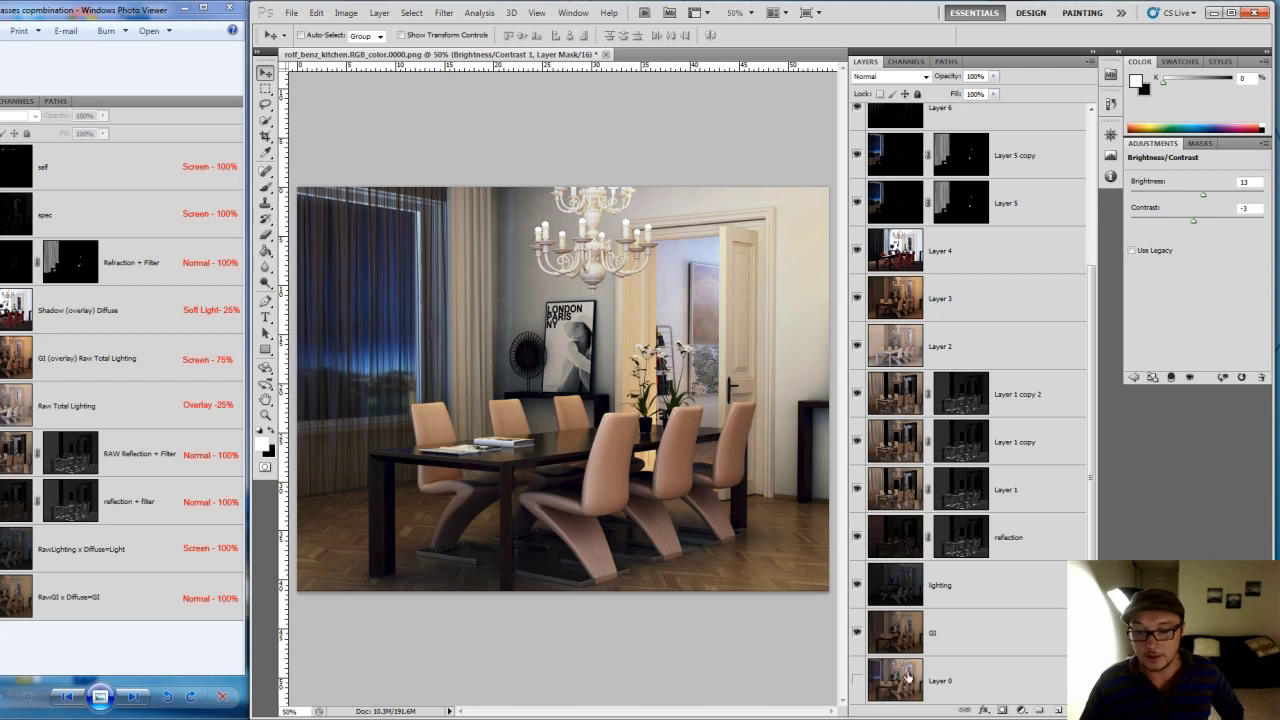
{"action": "left_click_drag", "start_coordinate": [967, 693], "coordinate": [968, 703]}
{"action": "scroll", "coordinate": [968, 400], "scroll_direction": "up", "scroll_amount": 4}
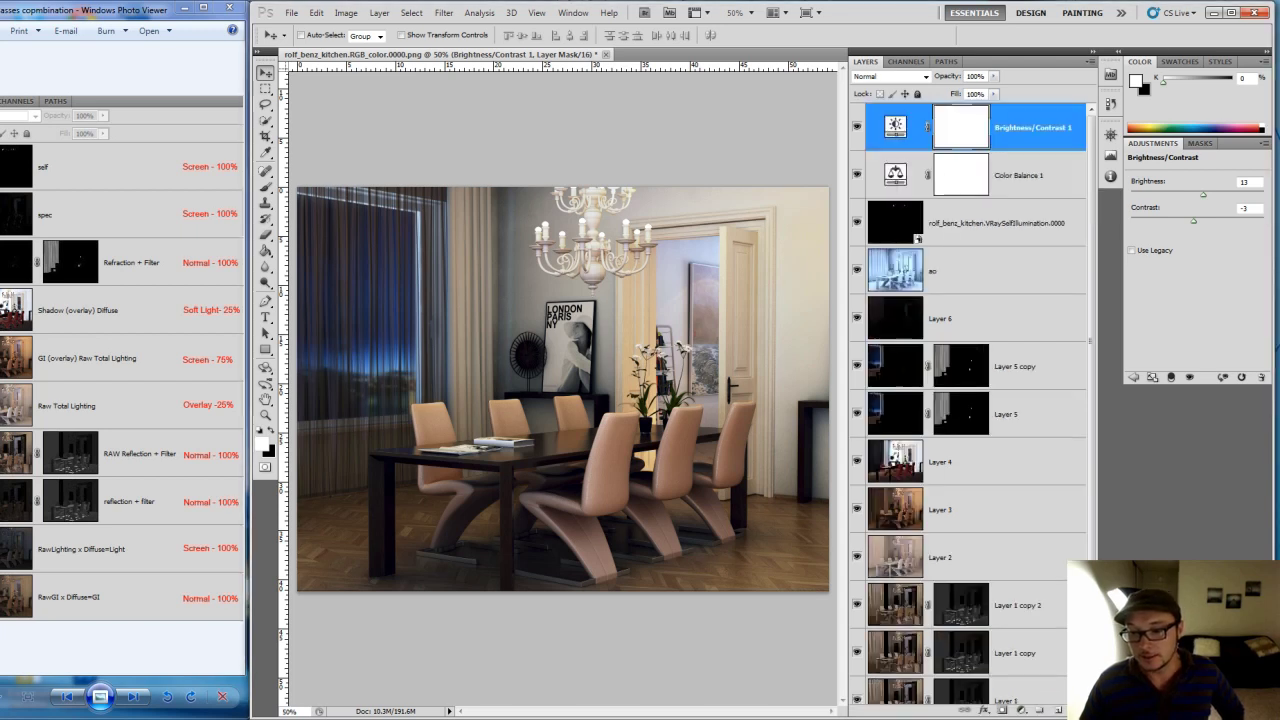
{"action": "scroll", "coordinate": [1090, 537], "scroll_direction": "down", "scroll_amount": 3}
{"action": "scroll", "coordinate": [1090, 537], "scroll_direction": "up", "scroll_amount": 3}
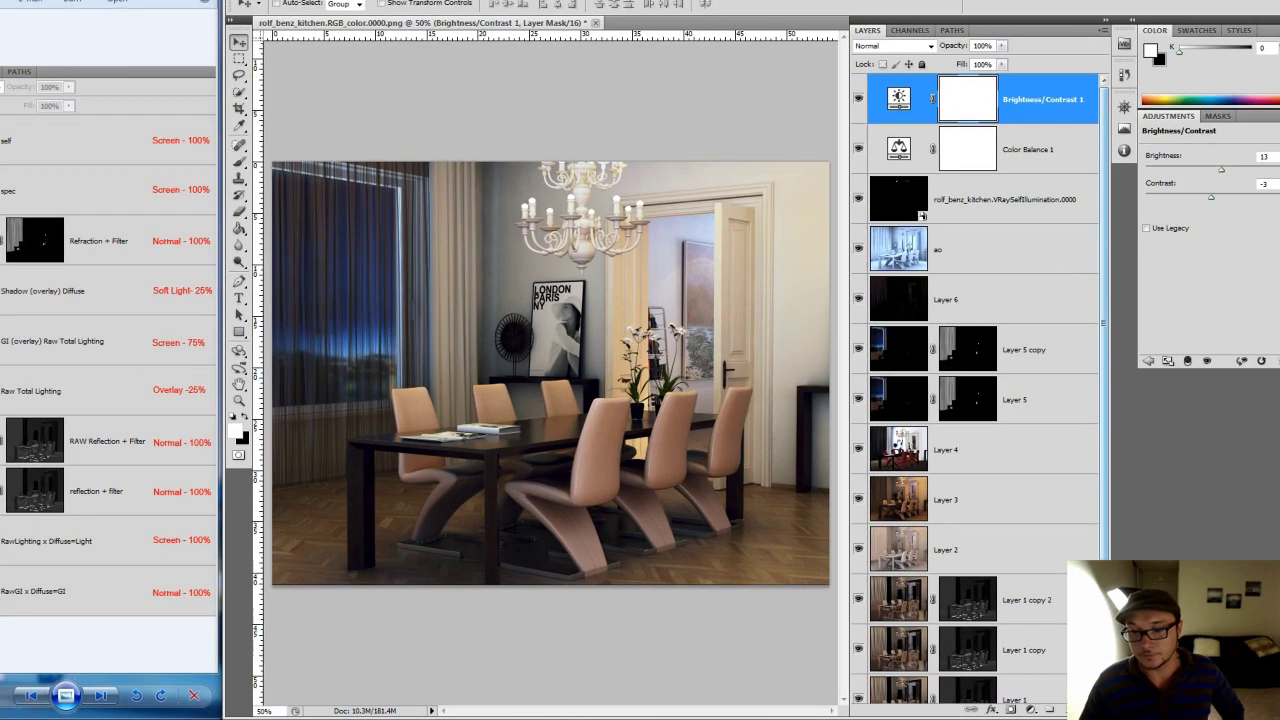
{"action": "scroll", "coordinate": [1180, 471], "scroll_direction": "down", "scroll_amount": 3}
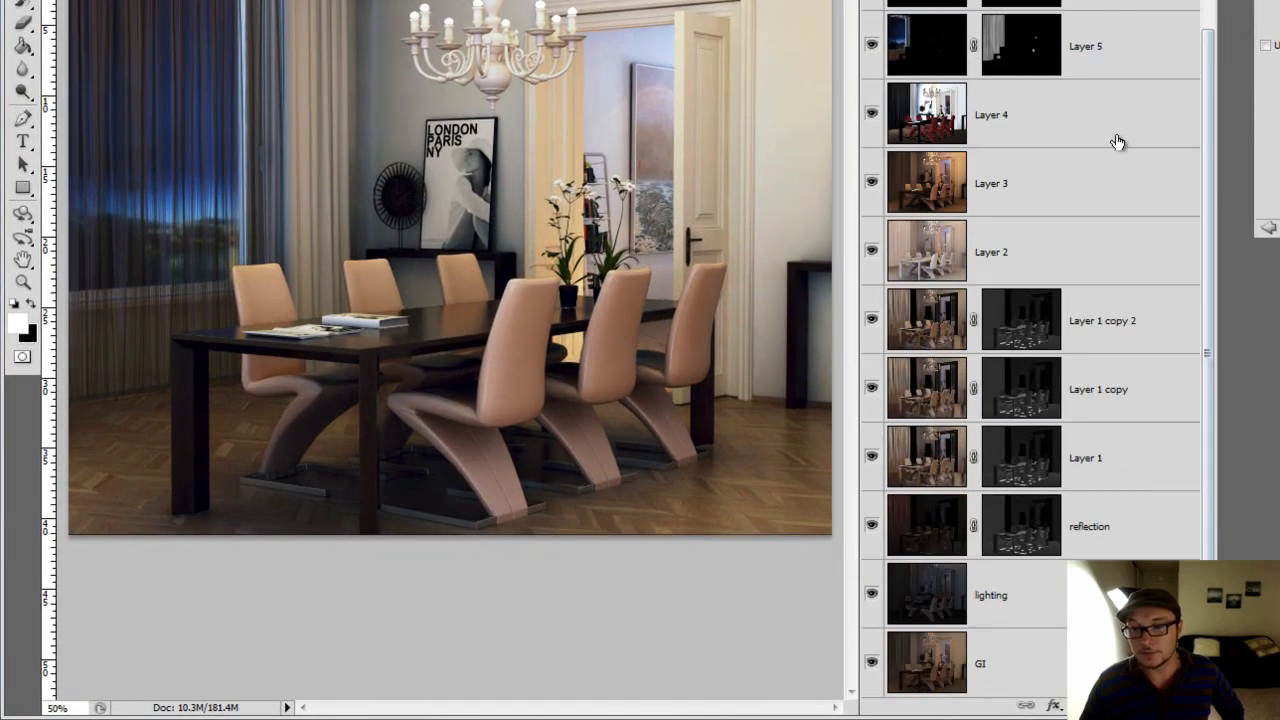
{"action": "mouse_move", "coordinate": [1204, 433]}
{"action": "left_mouse_down"}
{"action": "mouse_move", "coordinate": [1210, 338]}
{"action": "mouse_move", "coordinate": [1210, 446]}
{"action": "left_mouse_up"}
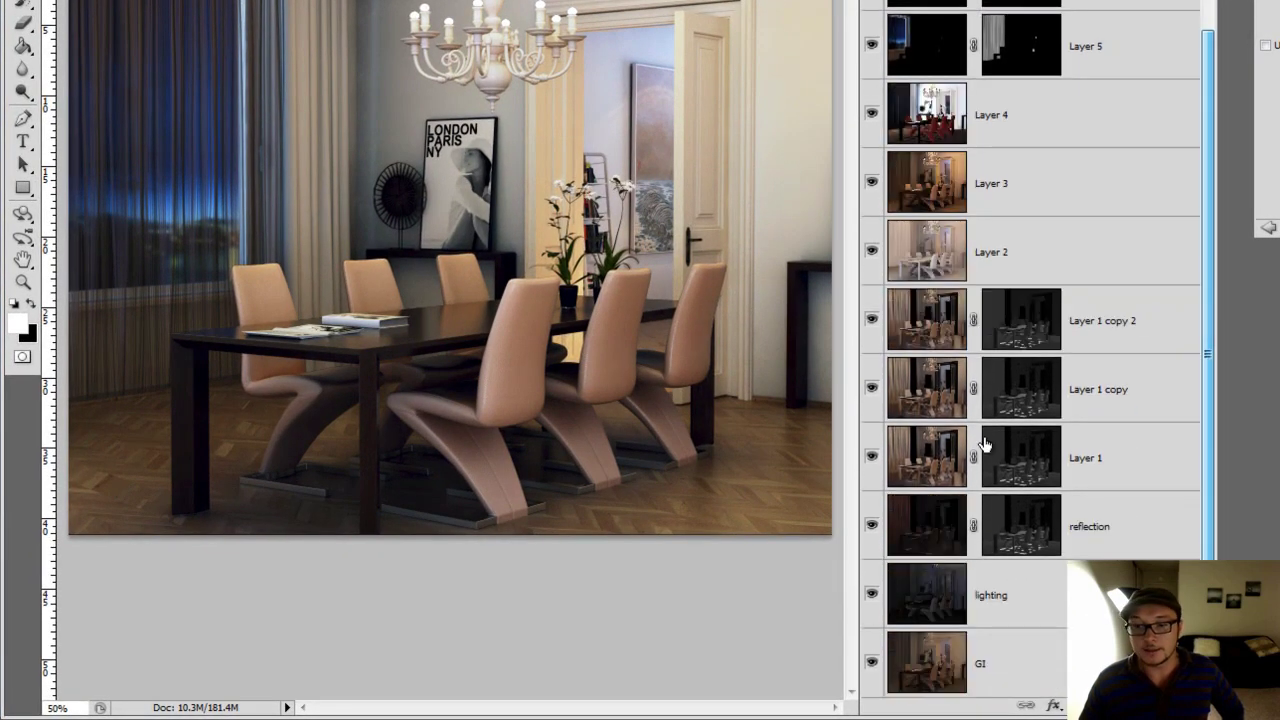
{"action": "mouse_move", "coordinate": [871, 318]}
{"action": "left_mouse_down"}
{"action": "mouse_move", "coordinate": [875, 410]}
{"action": "mouse_move", "coordinate": [872, 325]}
{"action": "left_mouse_up"}
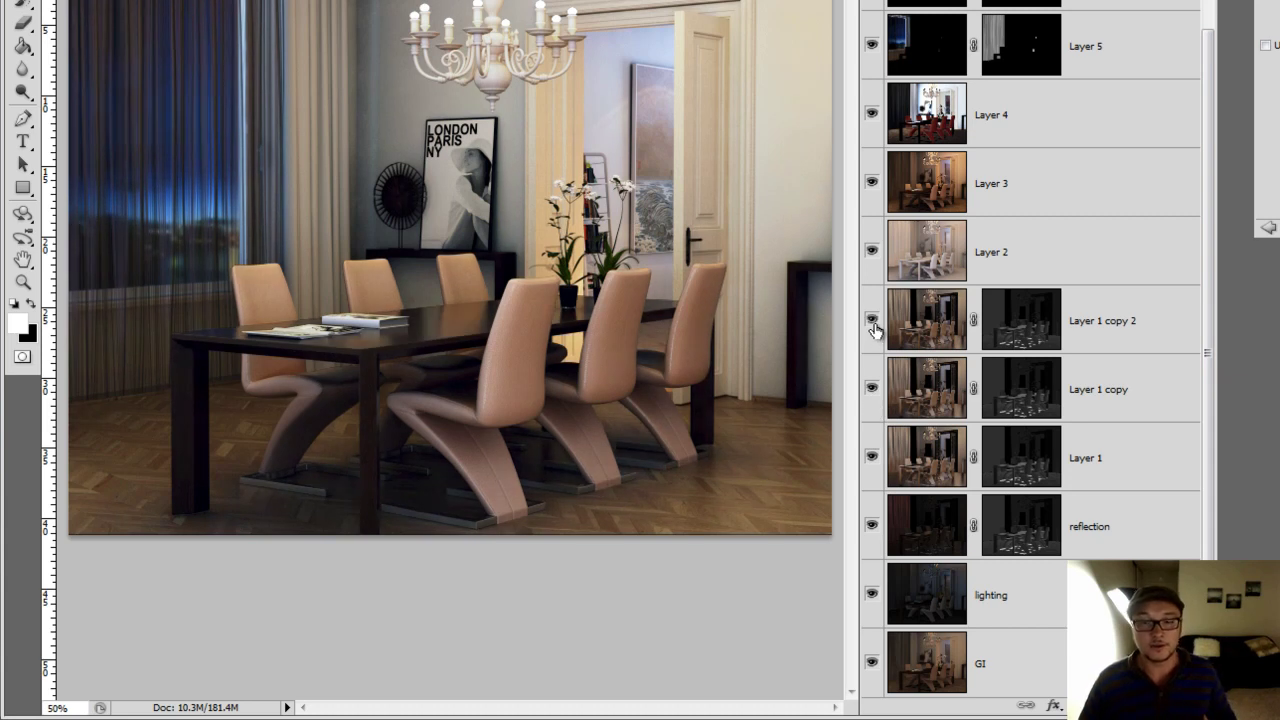